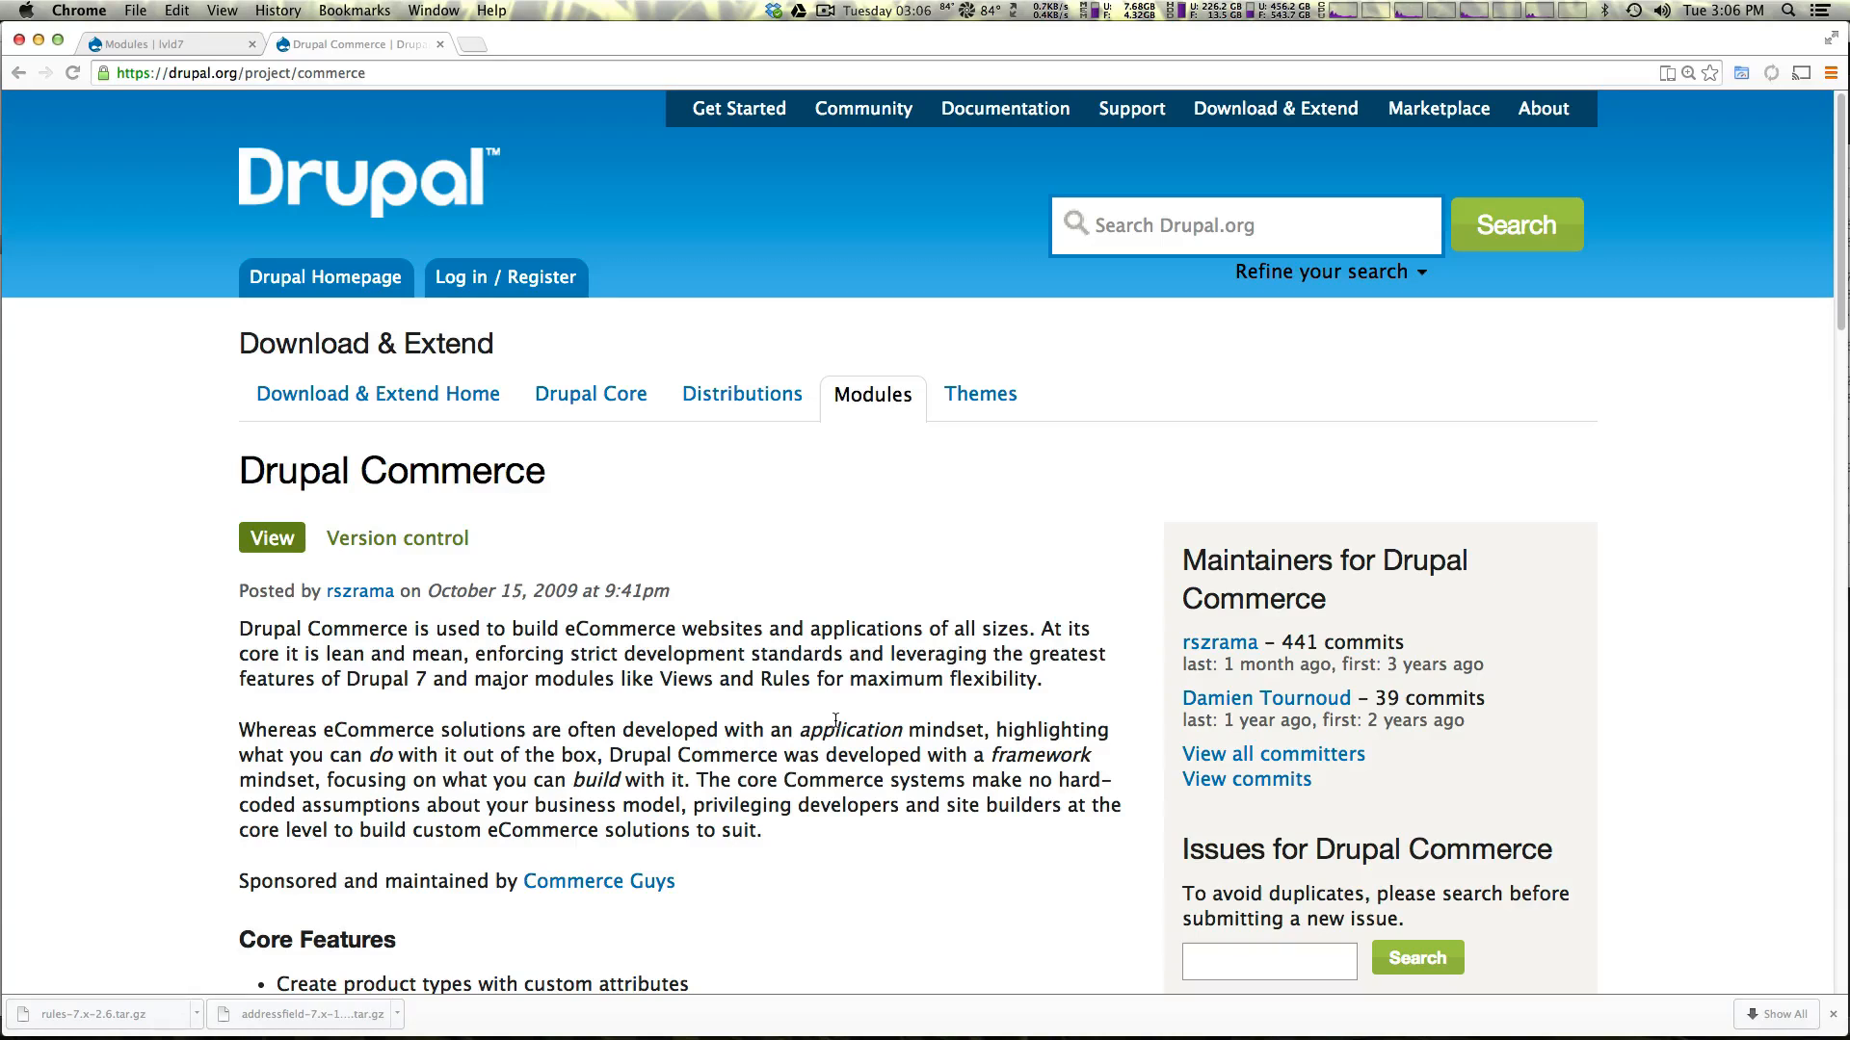
# - Scroll the Drupal Commerce project page down to its Documentation section
pyautogui.click(273, 74)
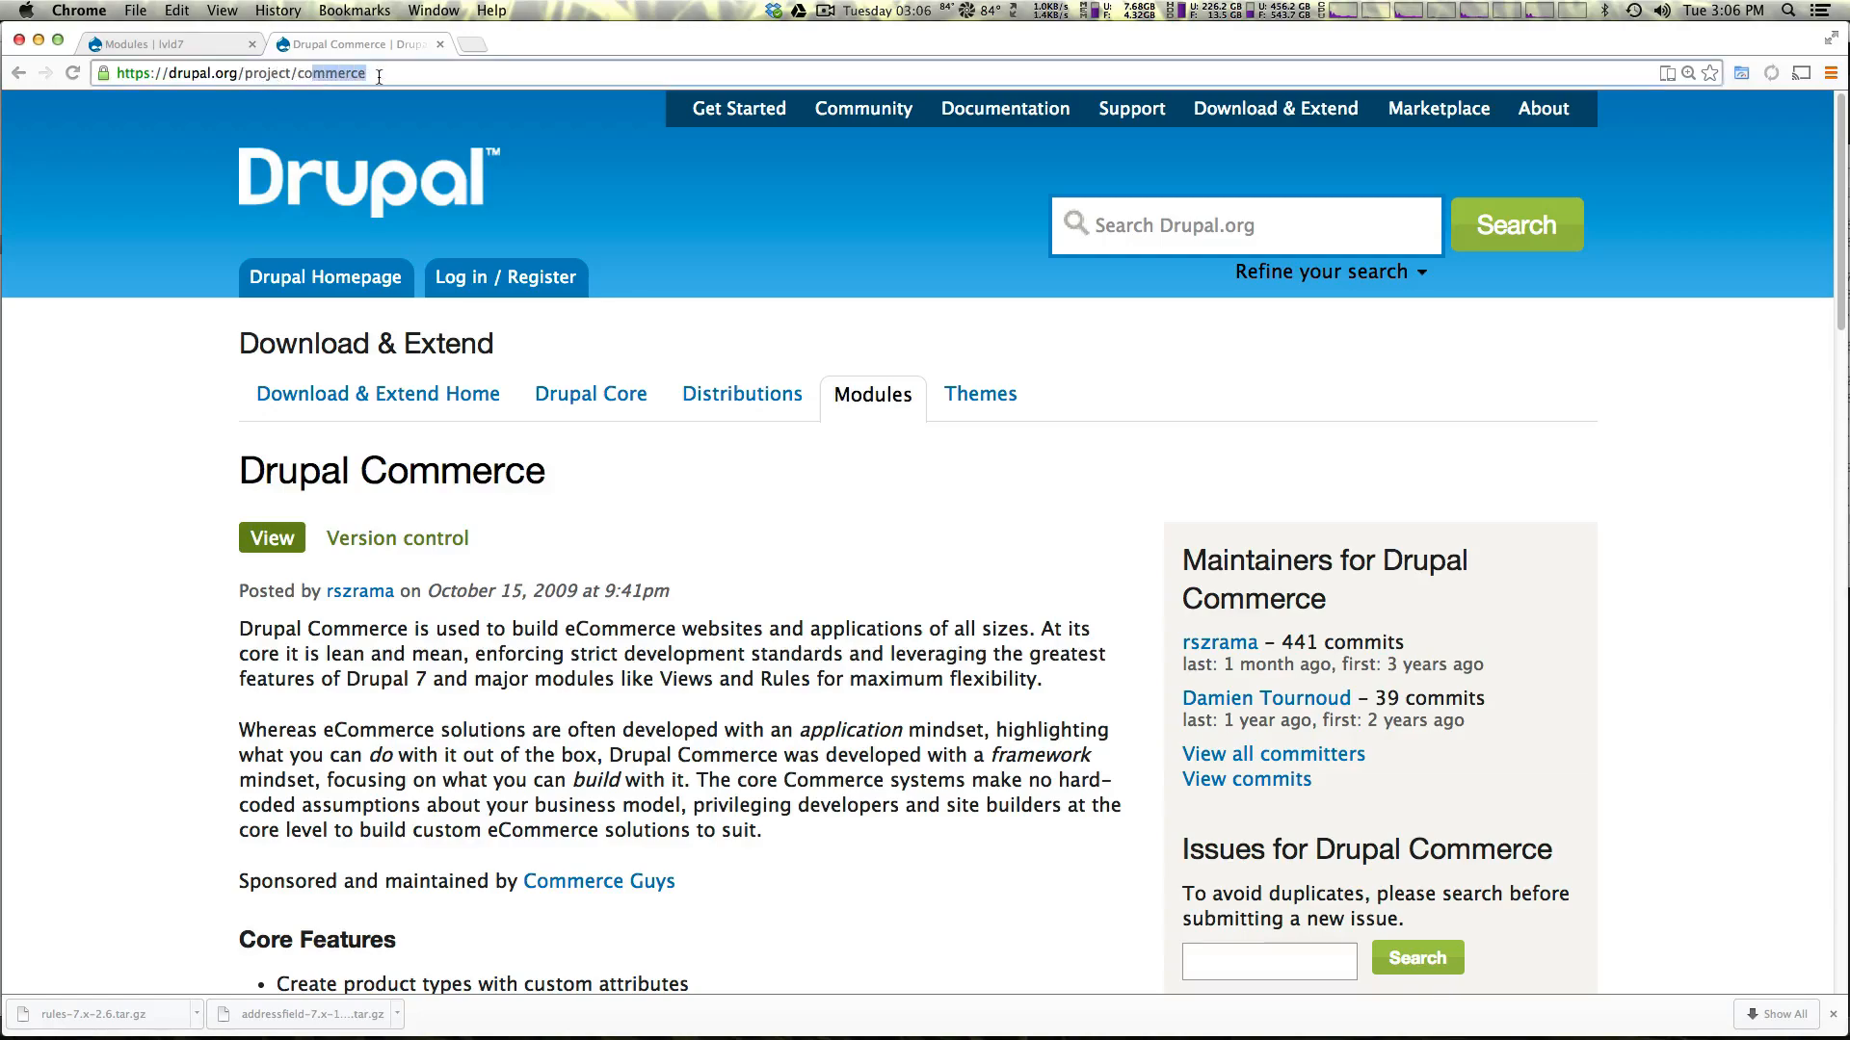
pyautogui.click(627, 711)
pyautogui.scroll(-10, 627, 711)
pyautogui.scroll(-2, 709, 346)
pyautogui.scroll(-2, 701, 384)
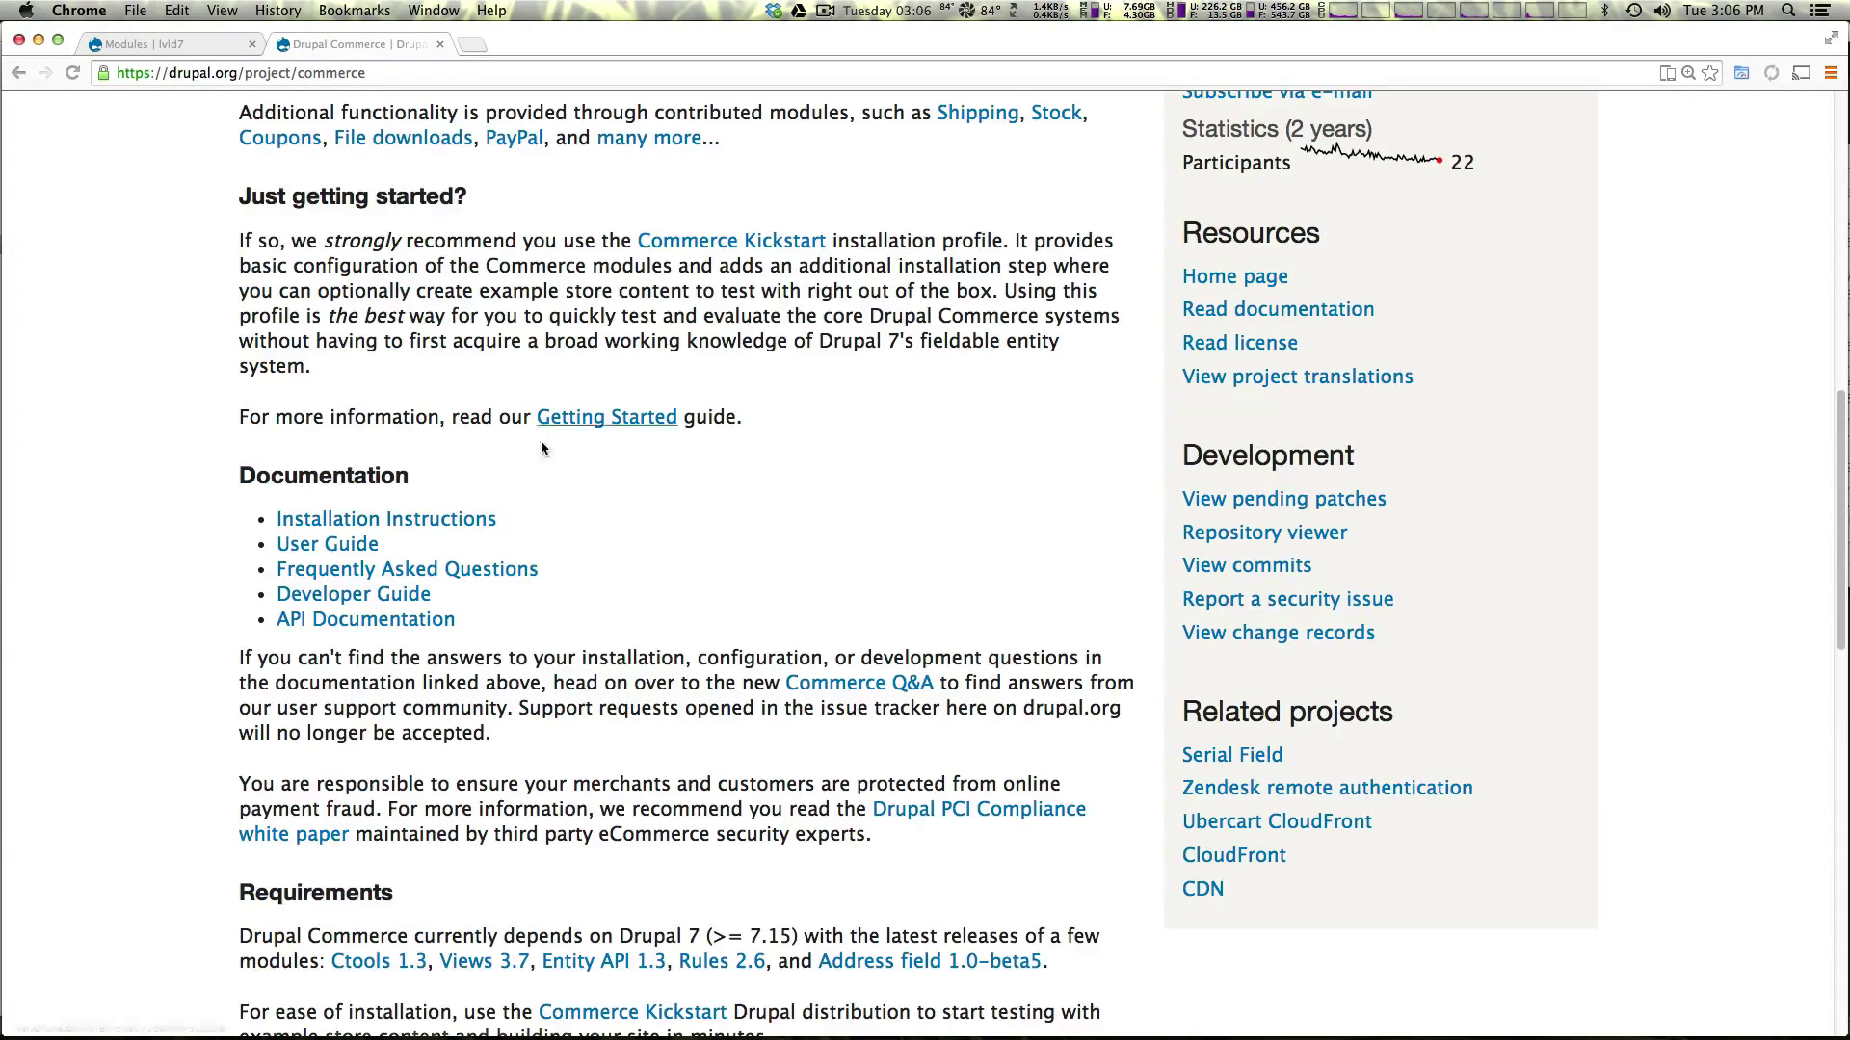
# - Bring up the Installation Instructions guide in a new browser tab
pyautogui.middleClick(470, 524)
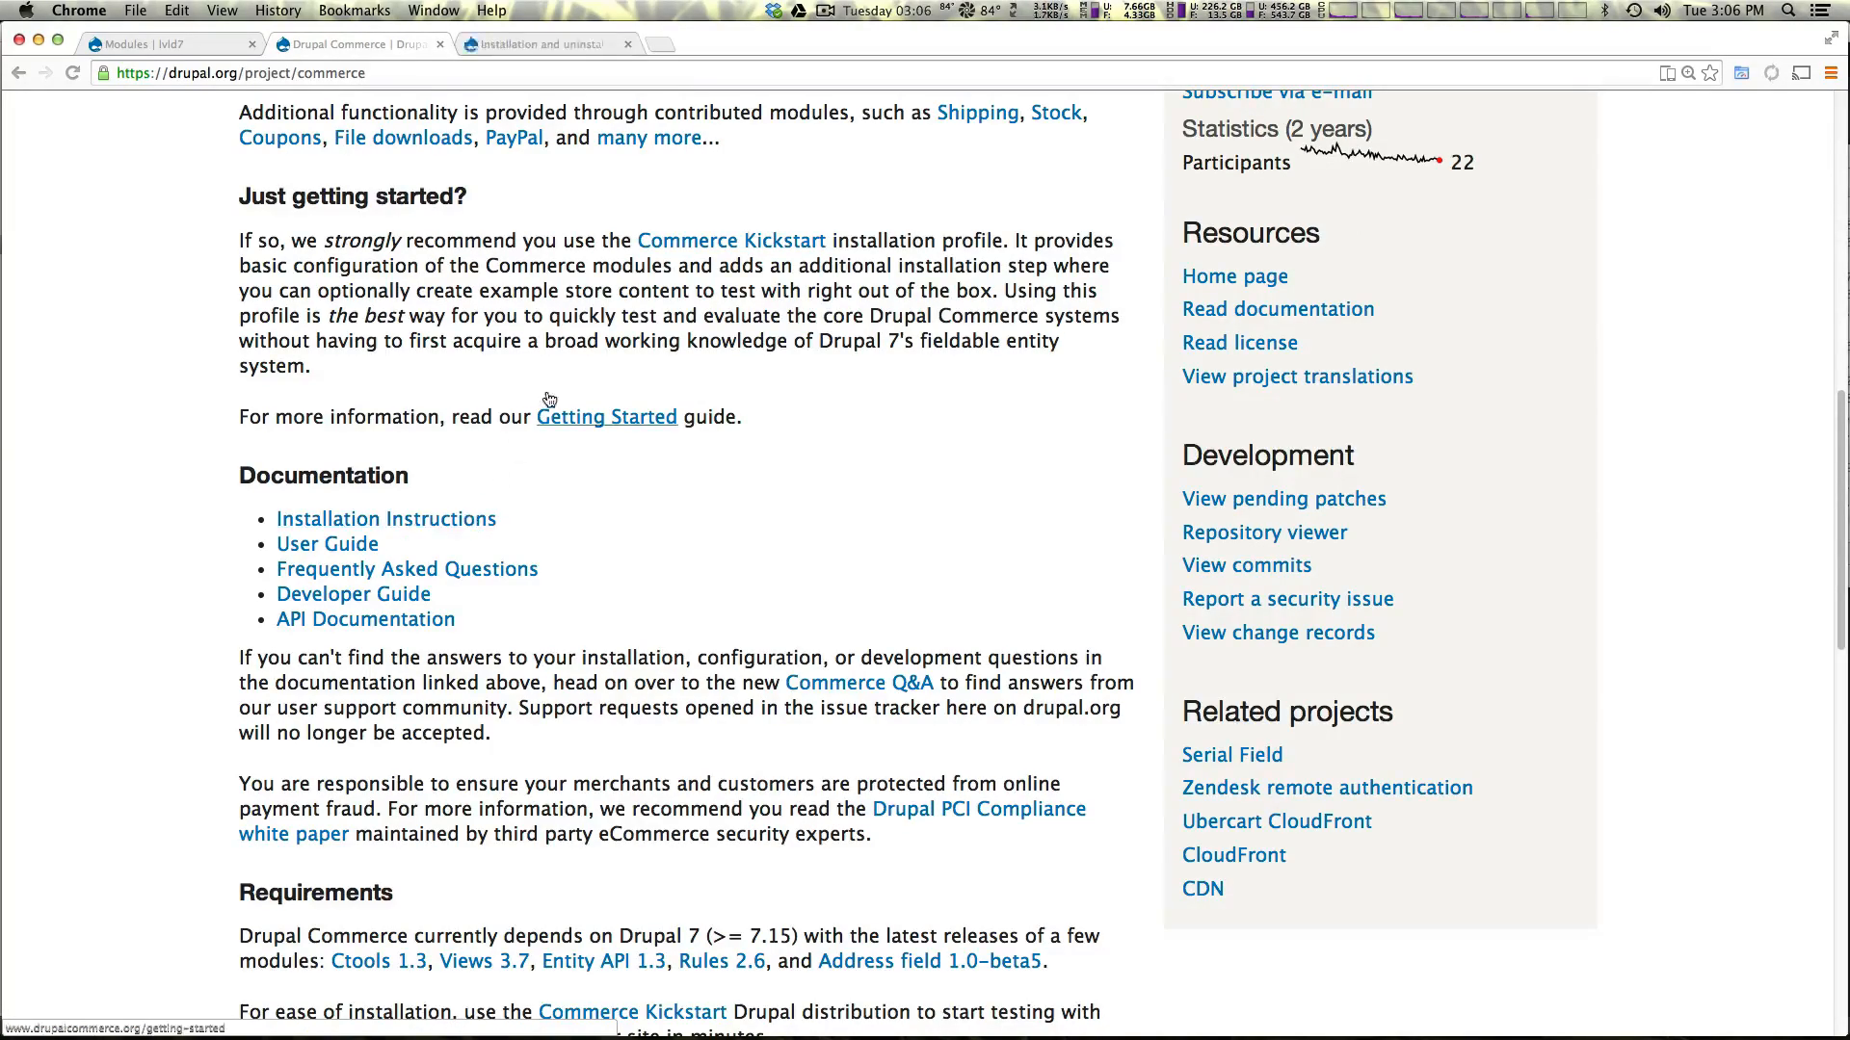
pyautogui.scroll(-3, 547, 391)
pyautogui.scroll(-2, 547, 390)
pyautogui.scroll(-4, 547, 390)
pyautogui.scroll(-3, 547, 391)
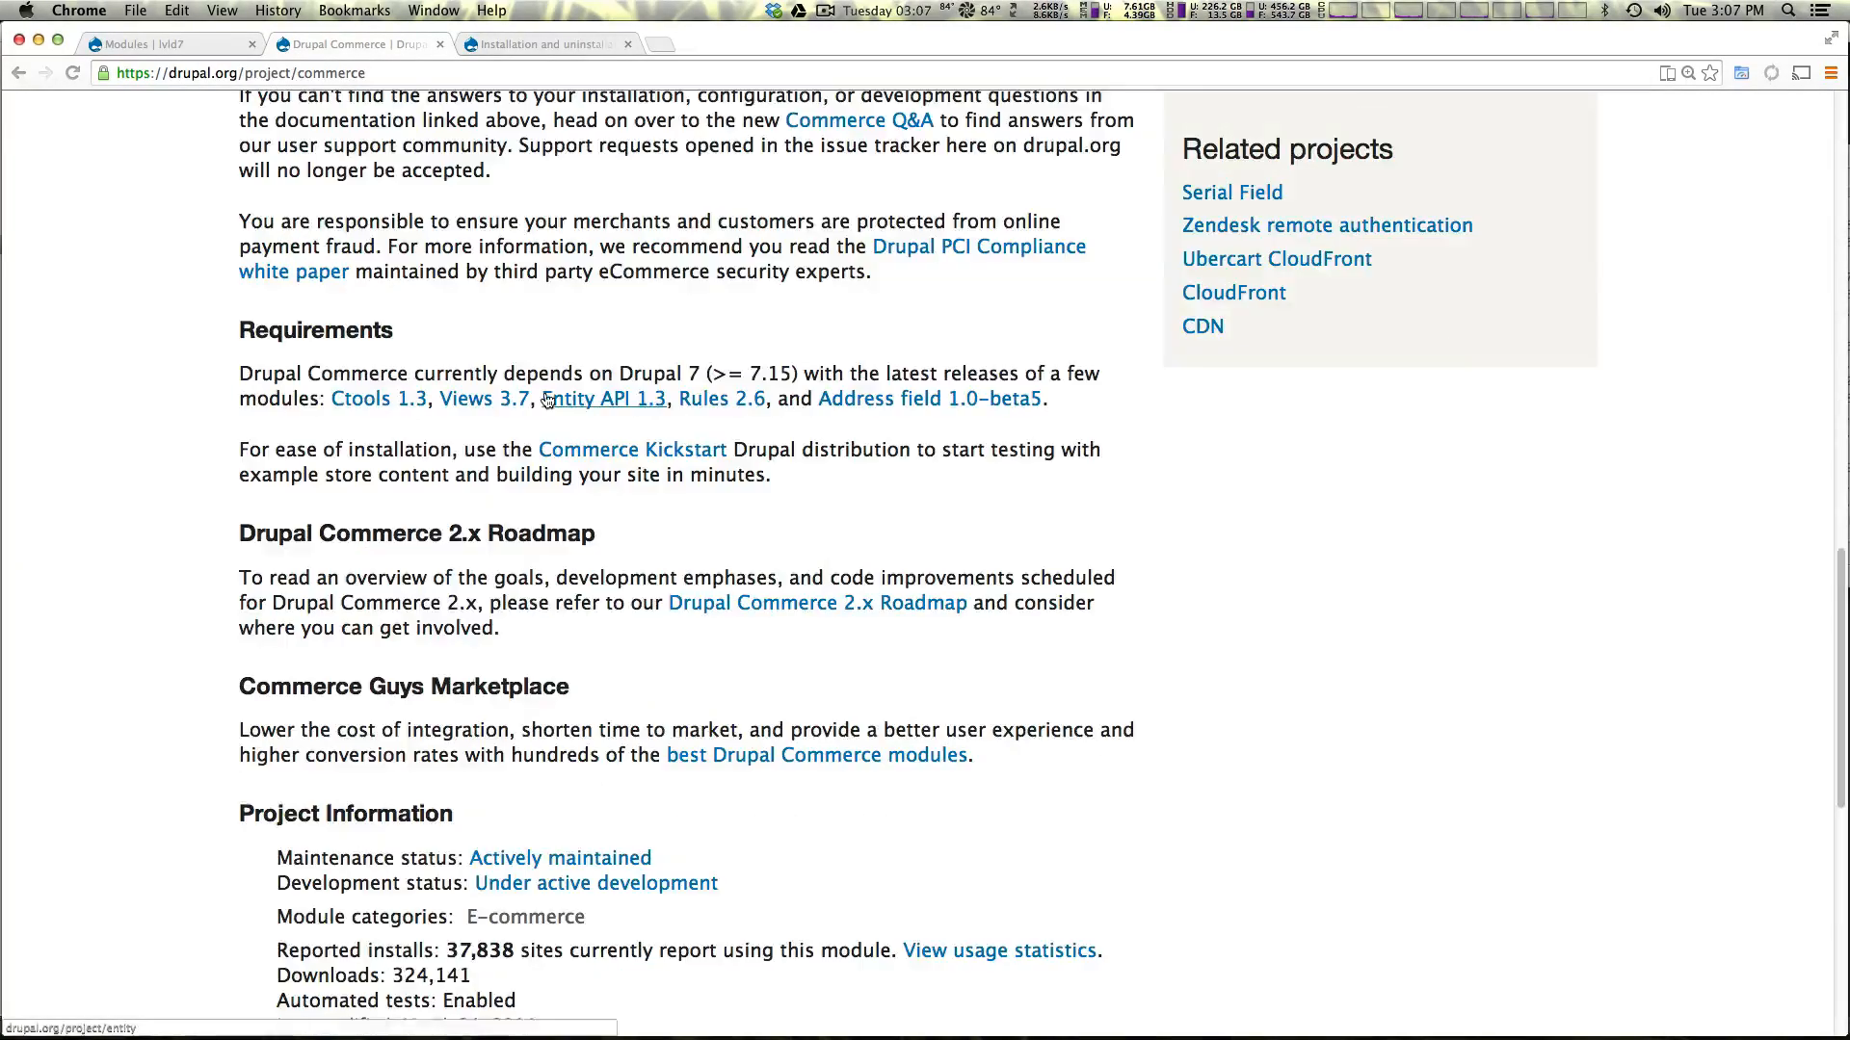
pyautogui.scroll(-8, 546, 390)
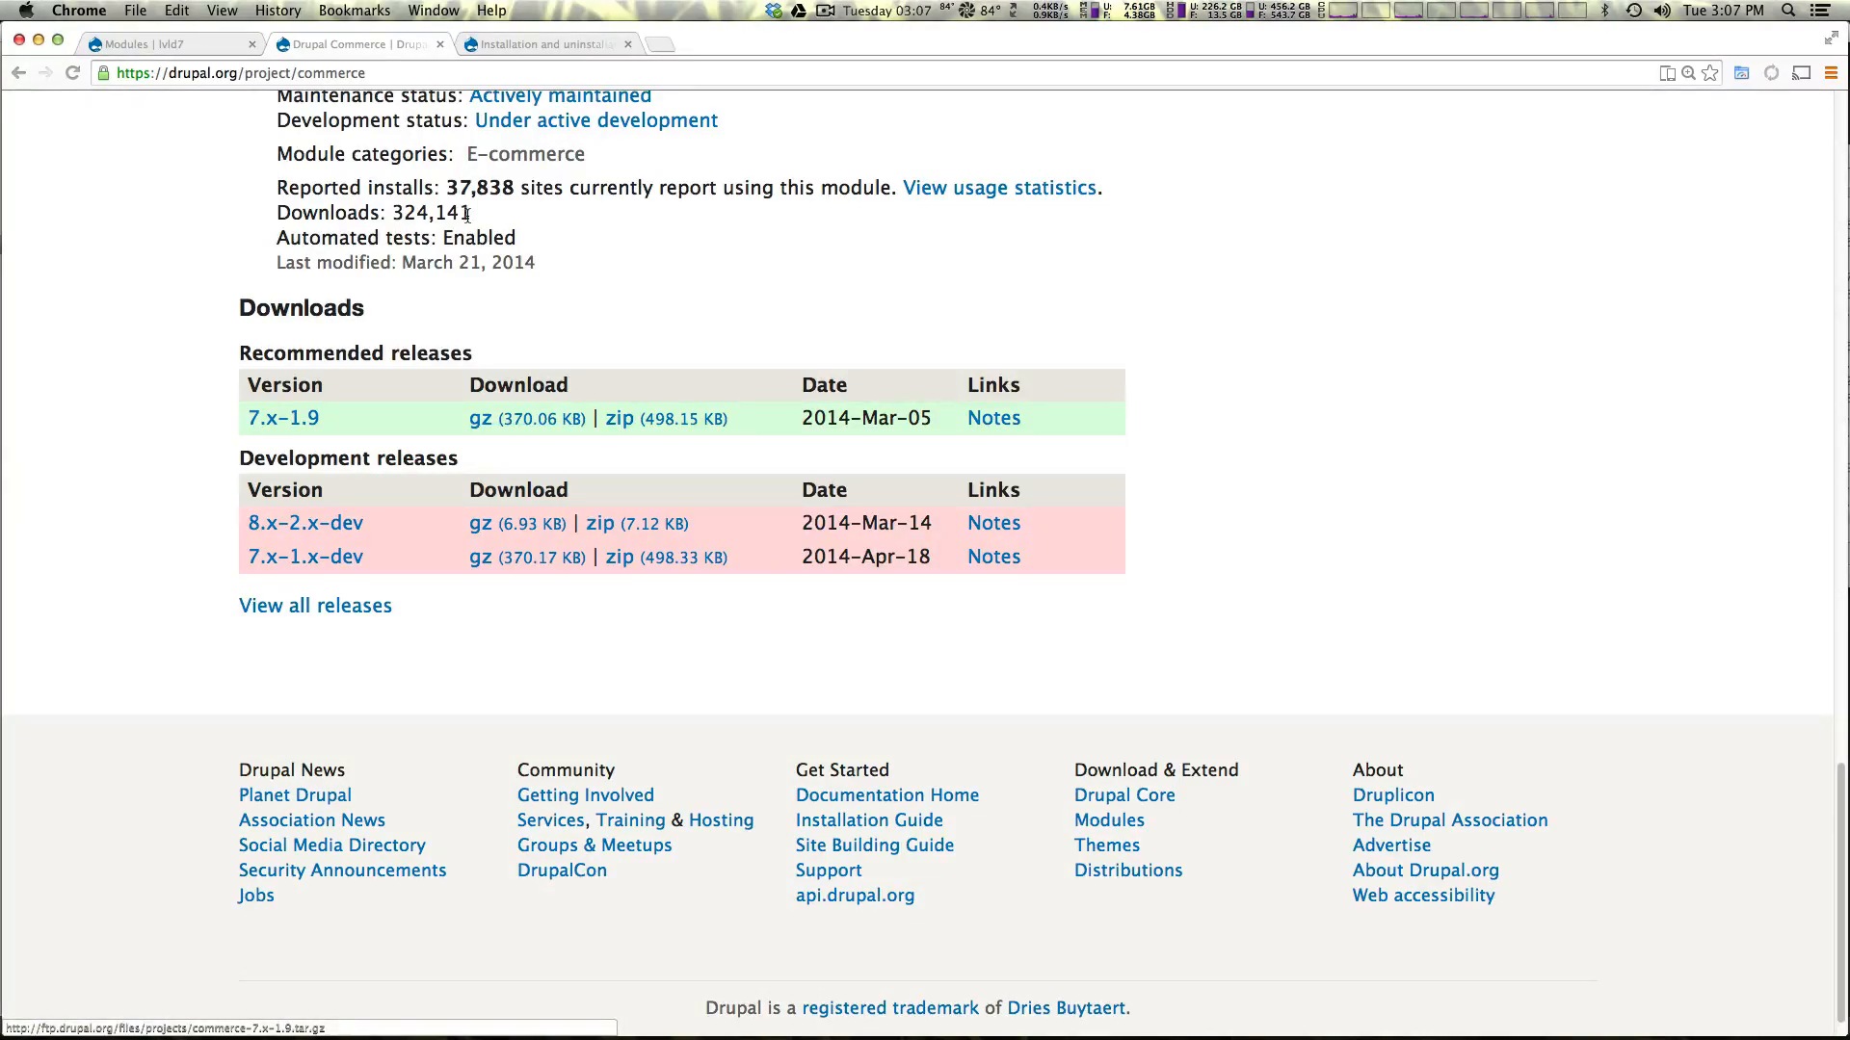
pyautogui.click(475, 45)
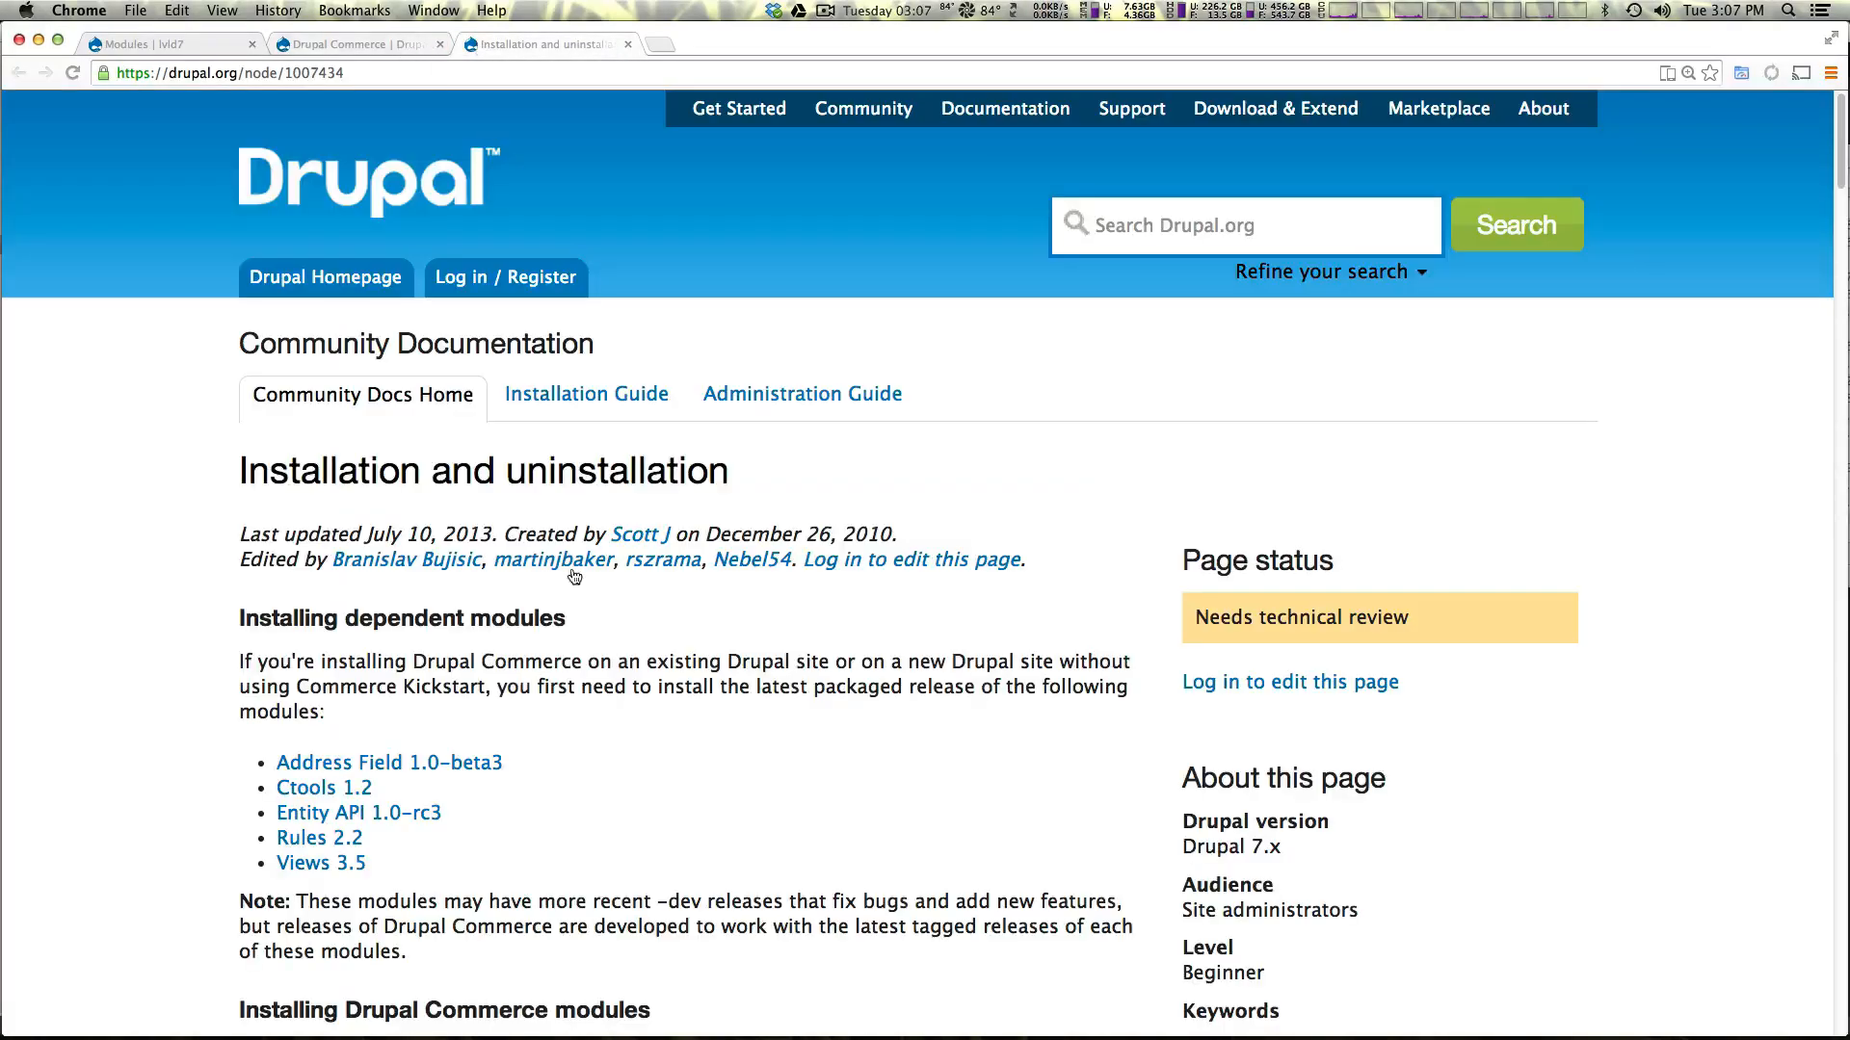
pyautogui.moveTo(559, 470); pyautogui.dragTo(650, 470)
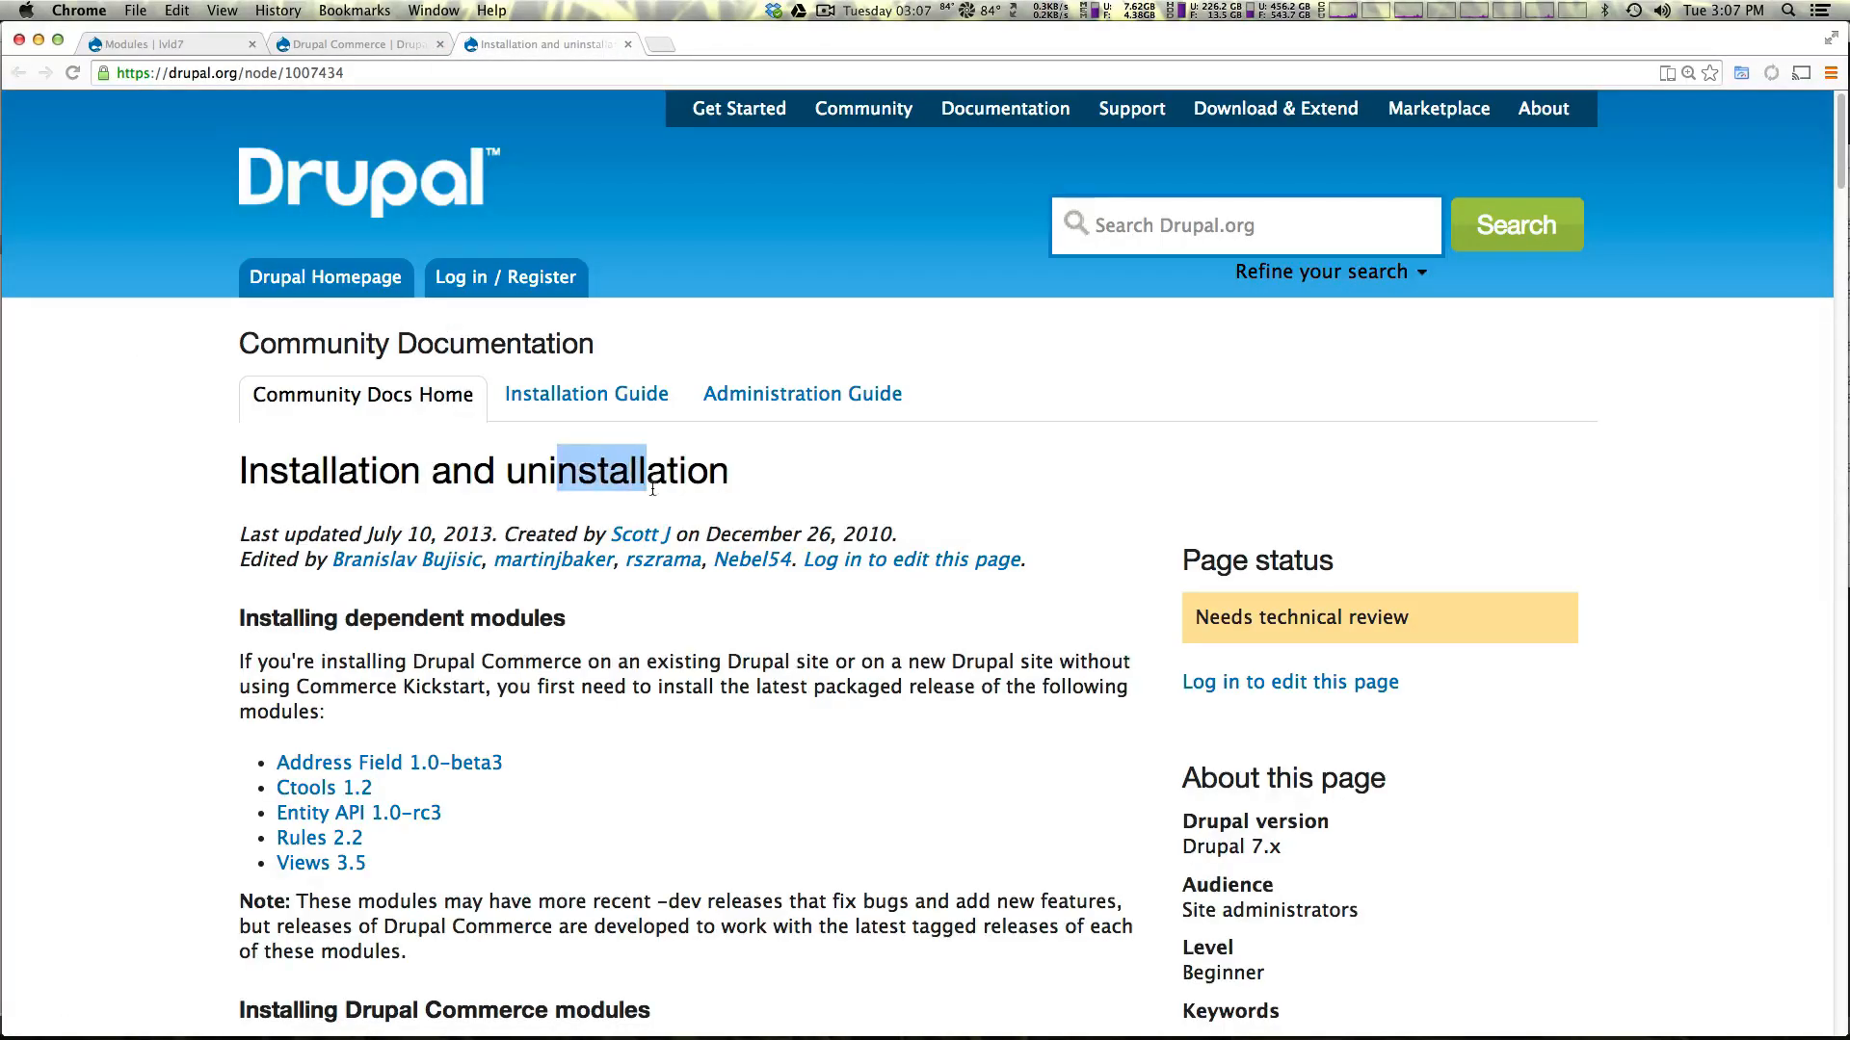
pyautogui.moveTo(460, 663); pyautogui.dragTo(477, 668)
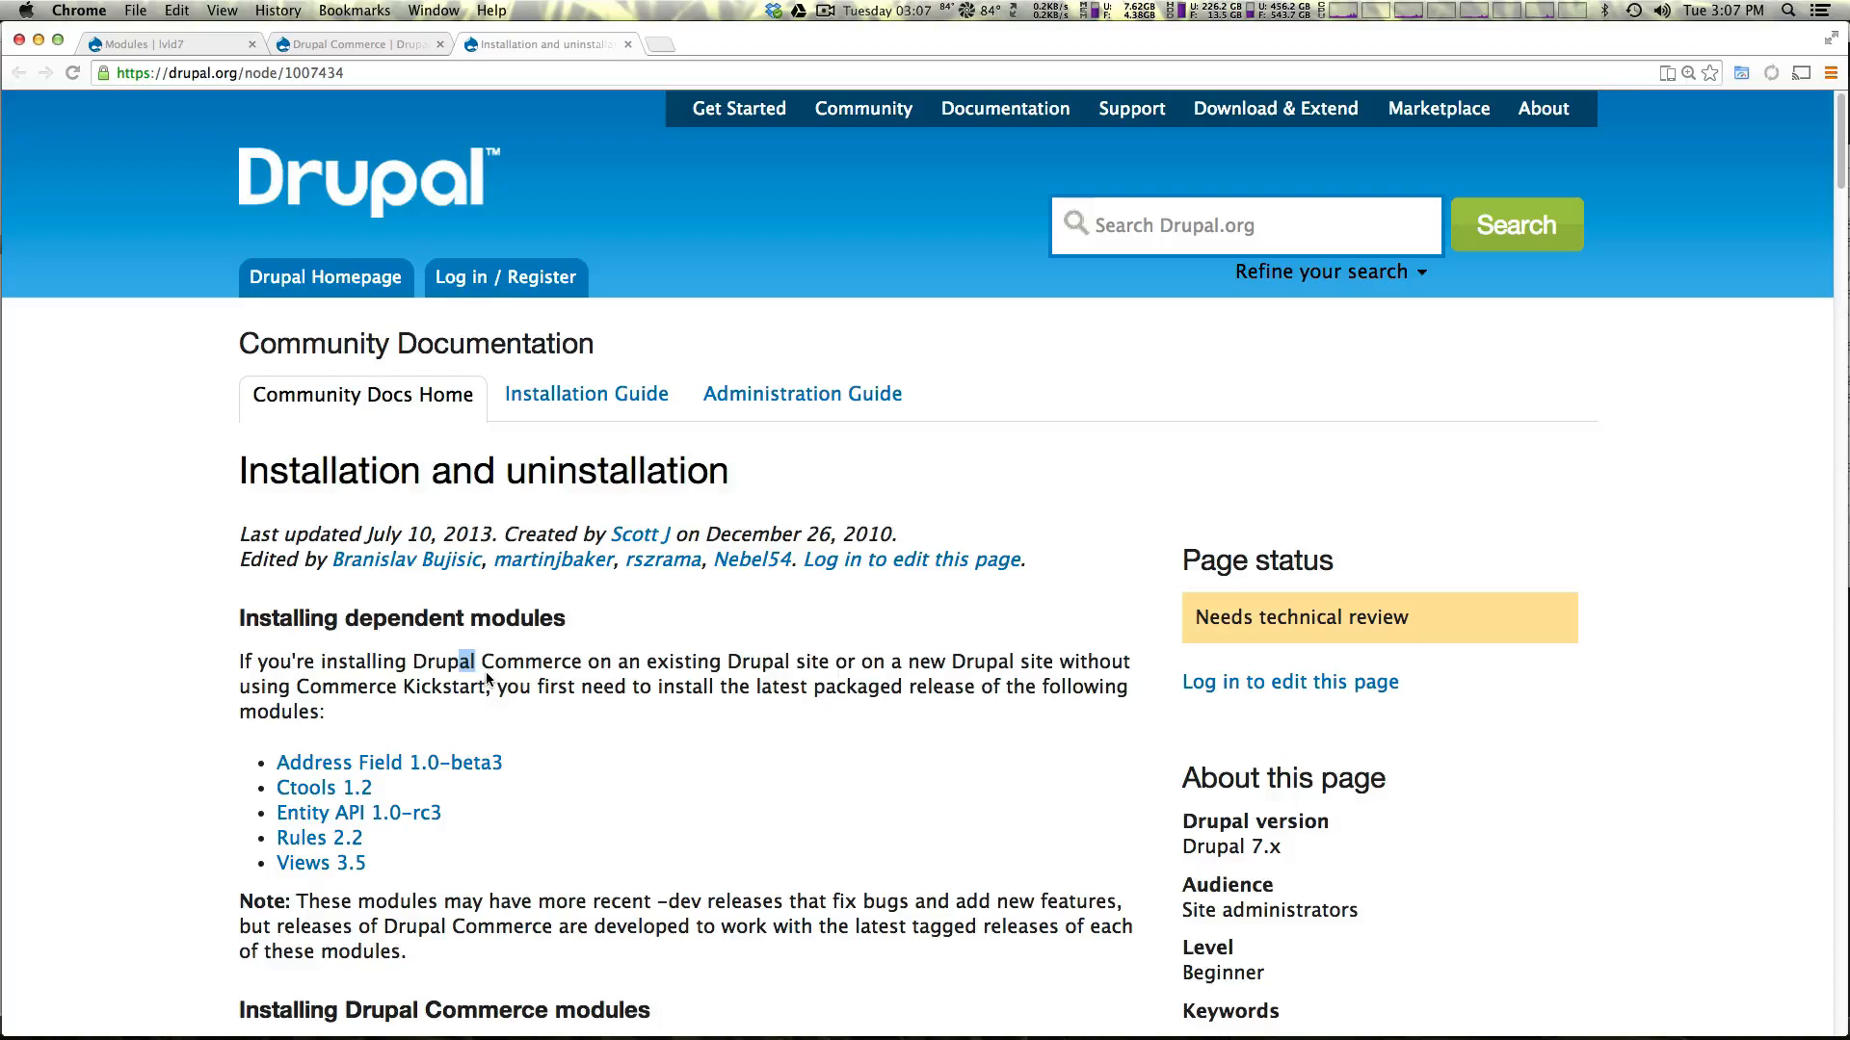
pyautogui.scroll(-1, 485, 671)
pyautogui.click(492, 658)
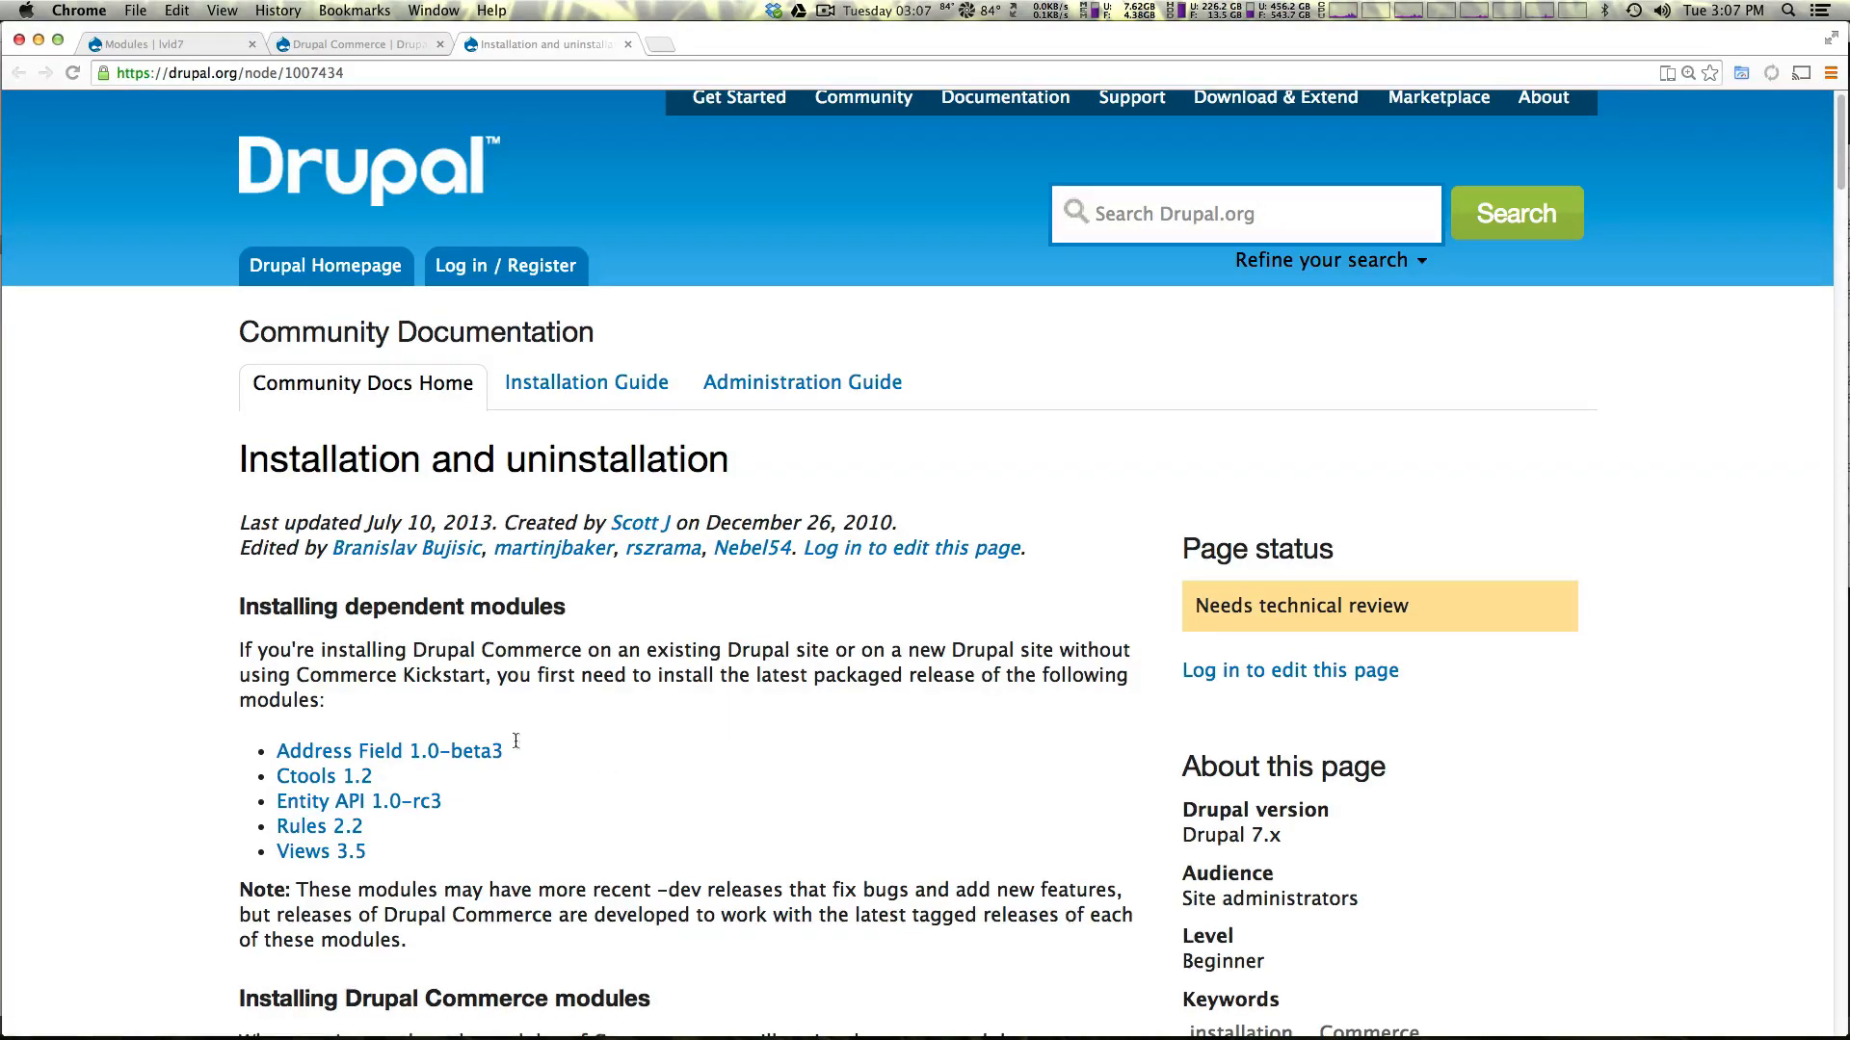
pyautogui.moveTo(267, 749); pyautogui.dragTo(505, 750)
pyautogui.click(574, 741)
pyautogui.scroll(-1, 379, 800)
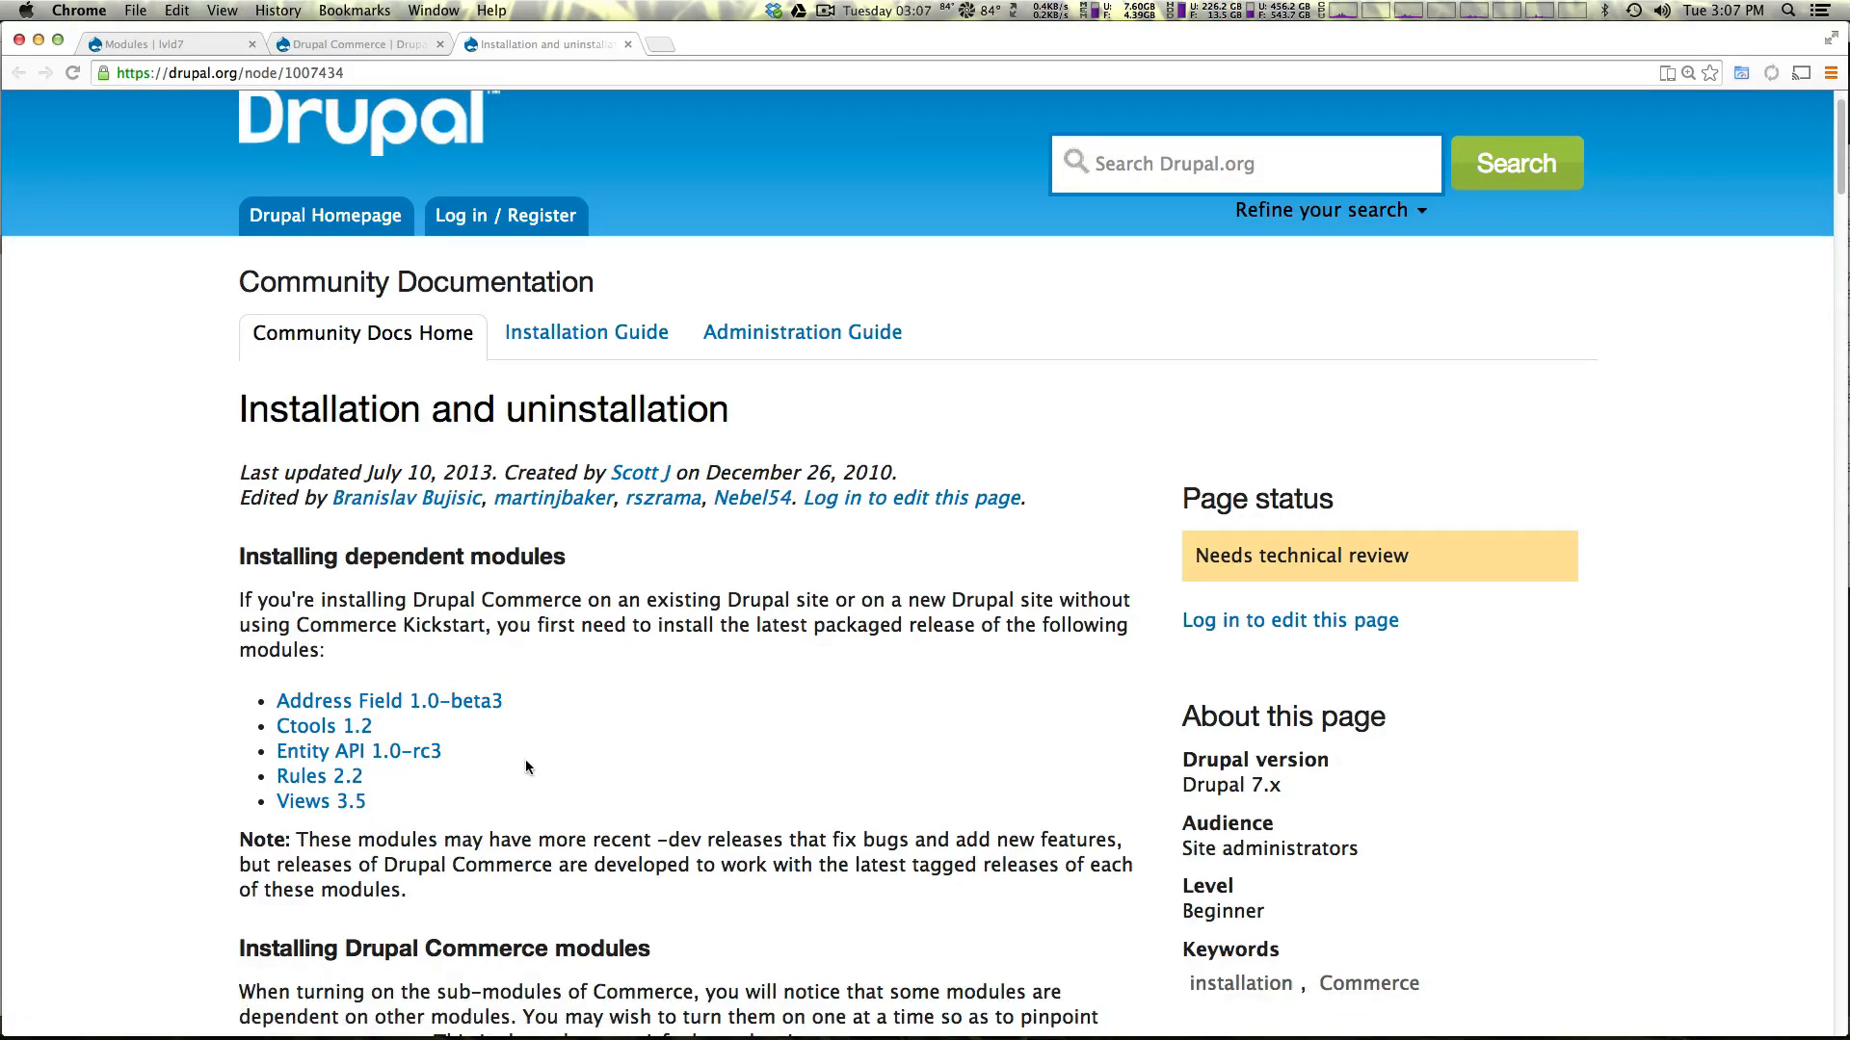
pyautogui.scroll(-1, 524, 759)
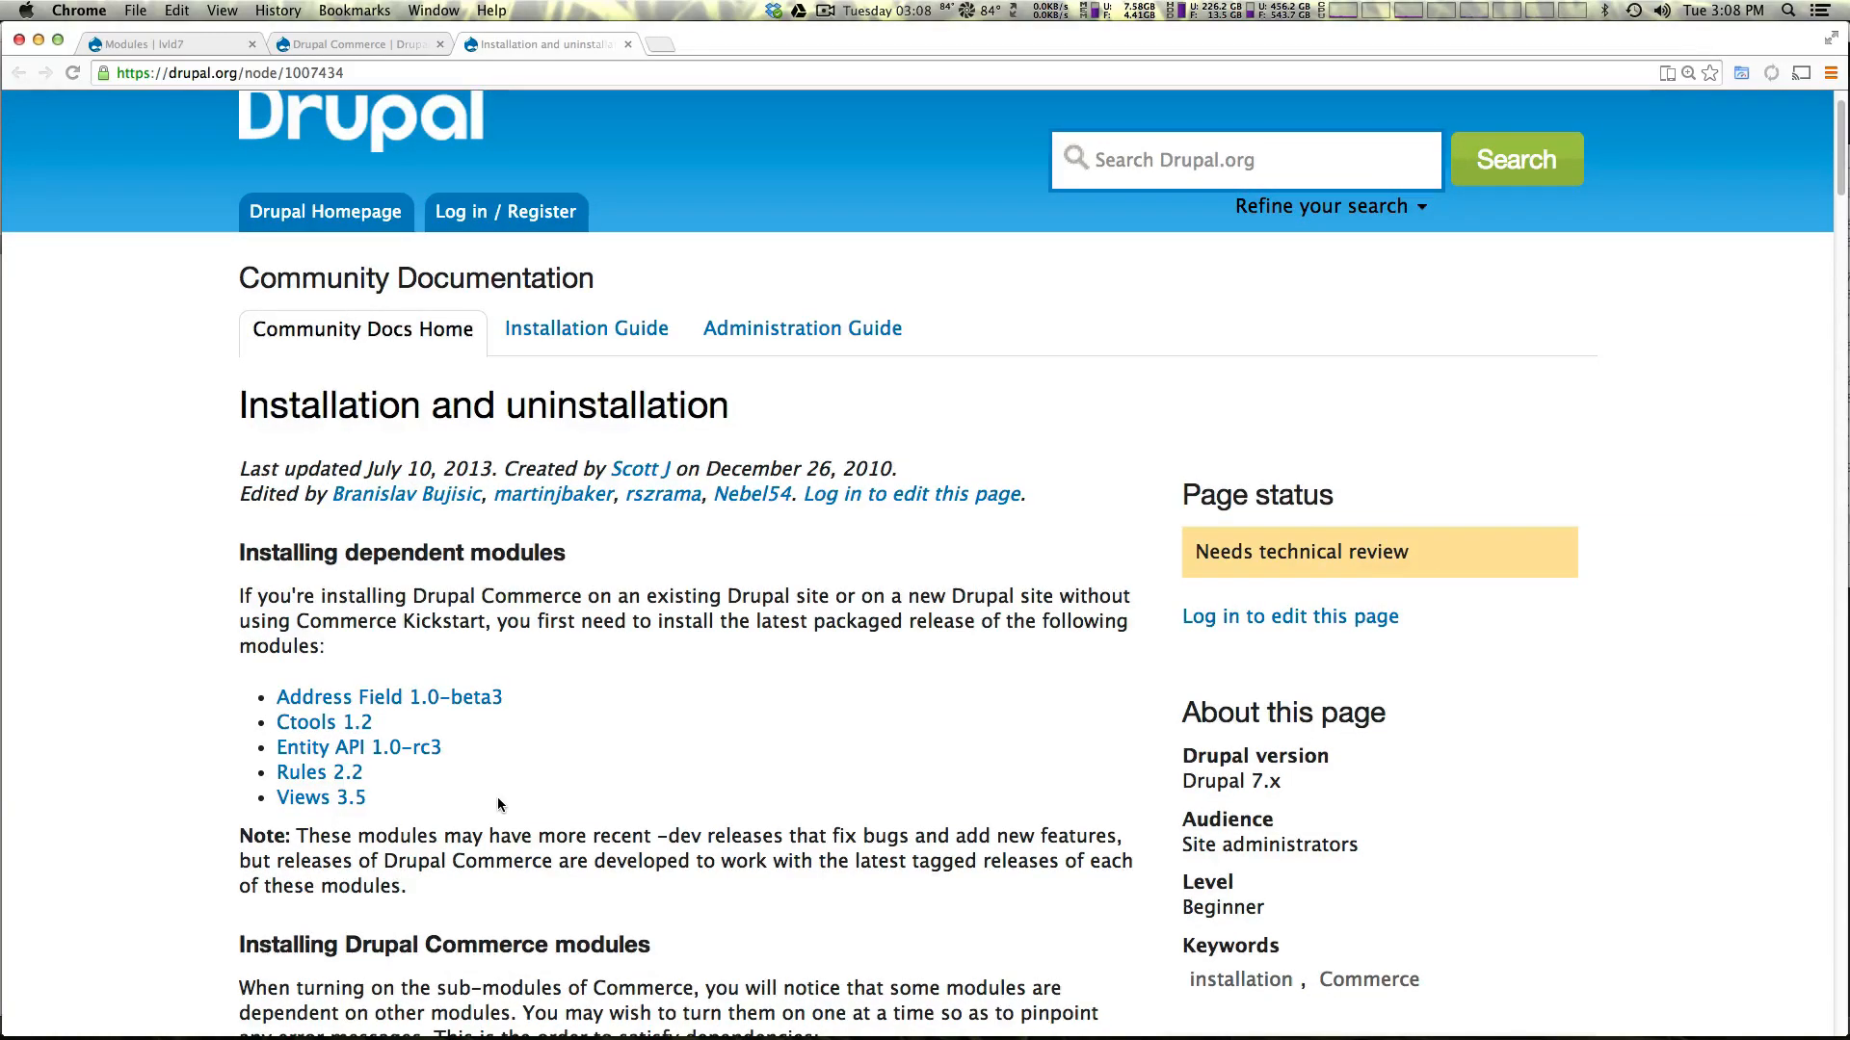
pyautogui.moveTo(484, 800); pyautogui.dragTo(569, 719)
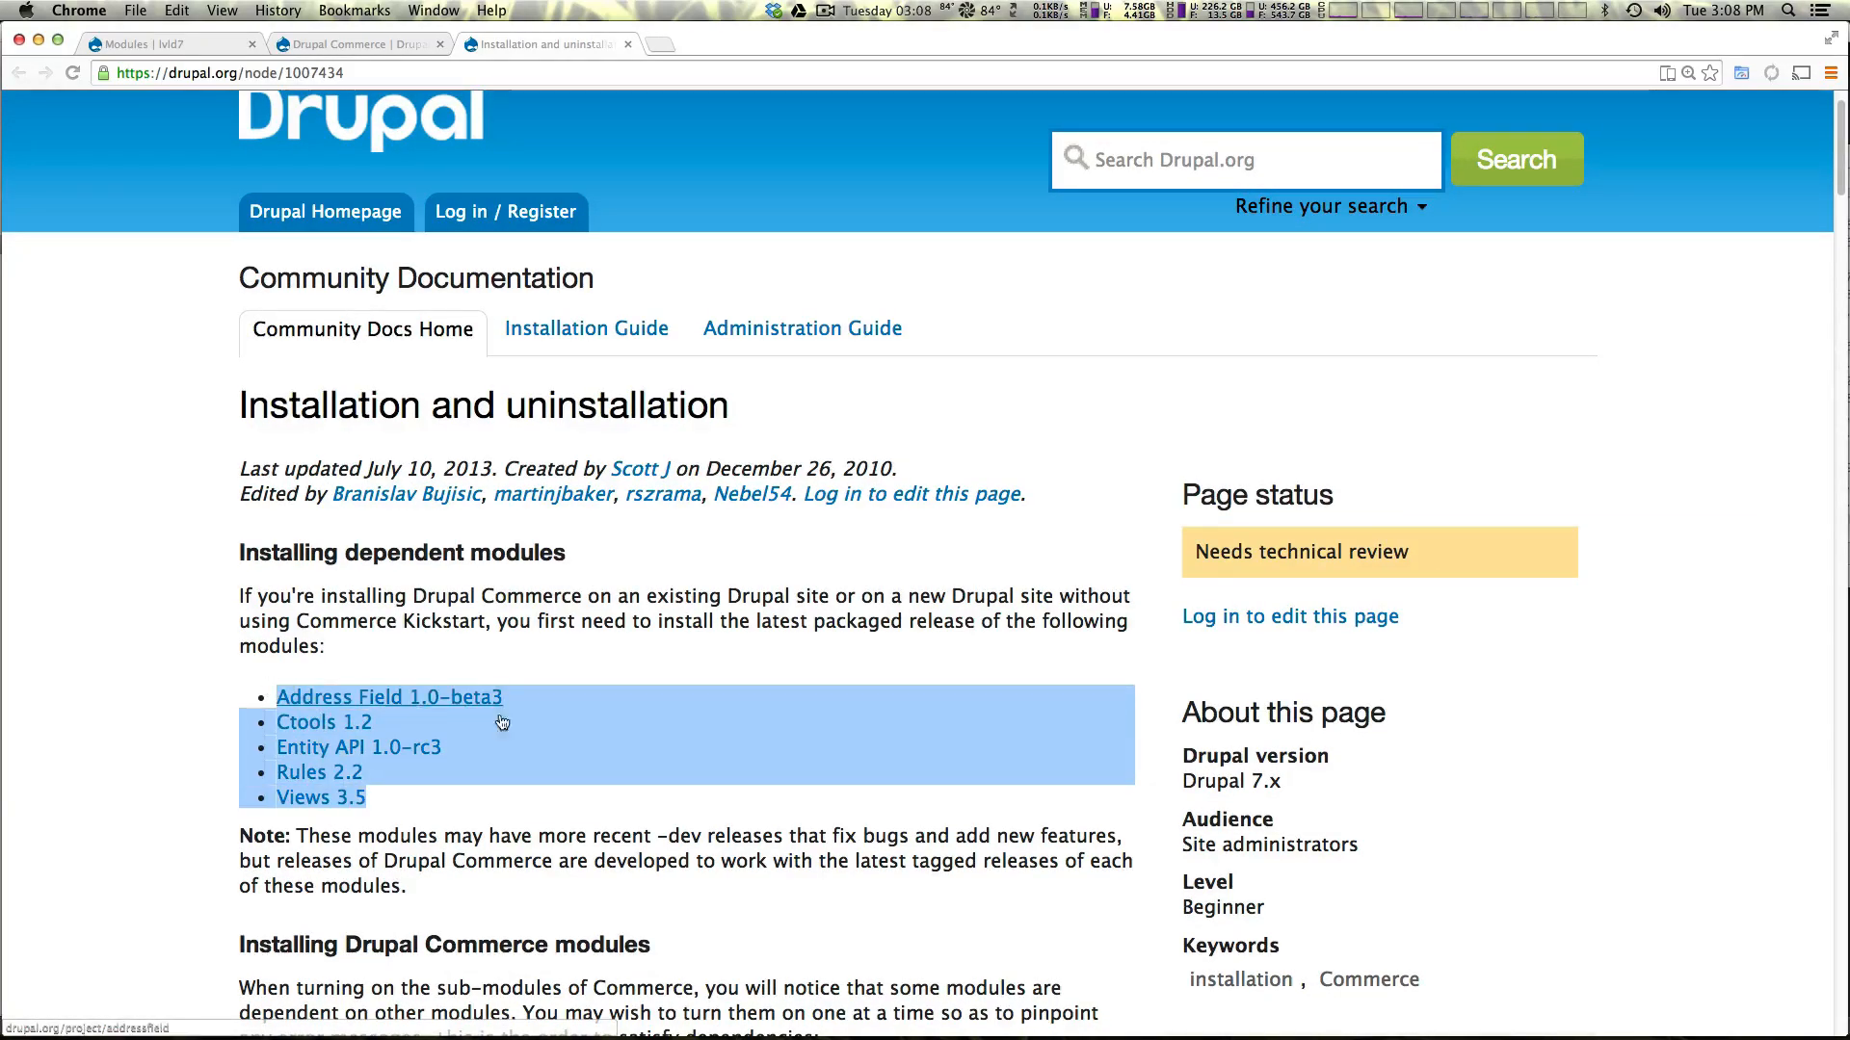
pyautogui.scroll(-3, 597, 720)
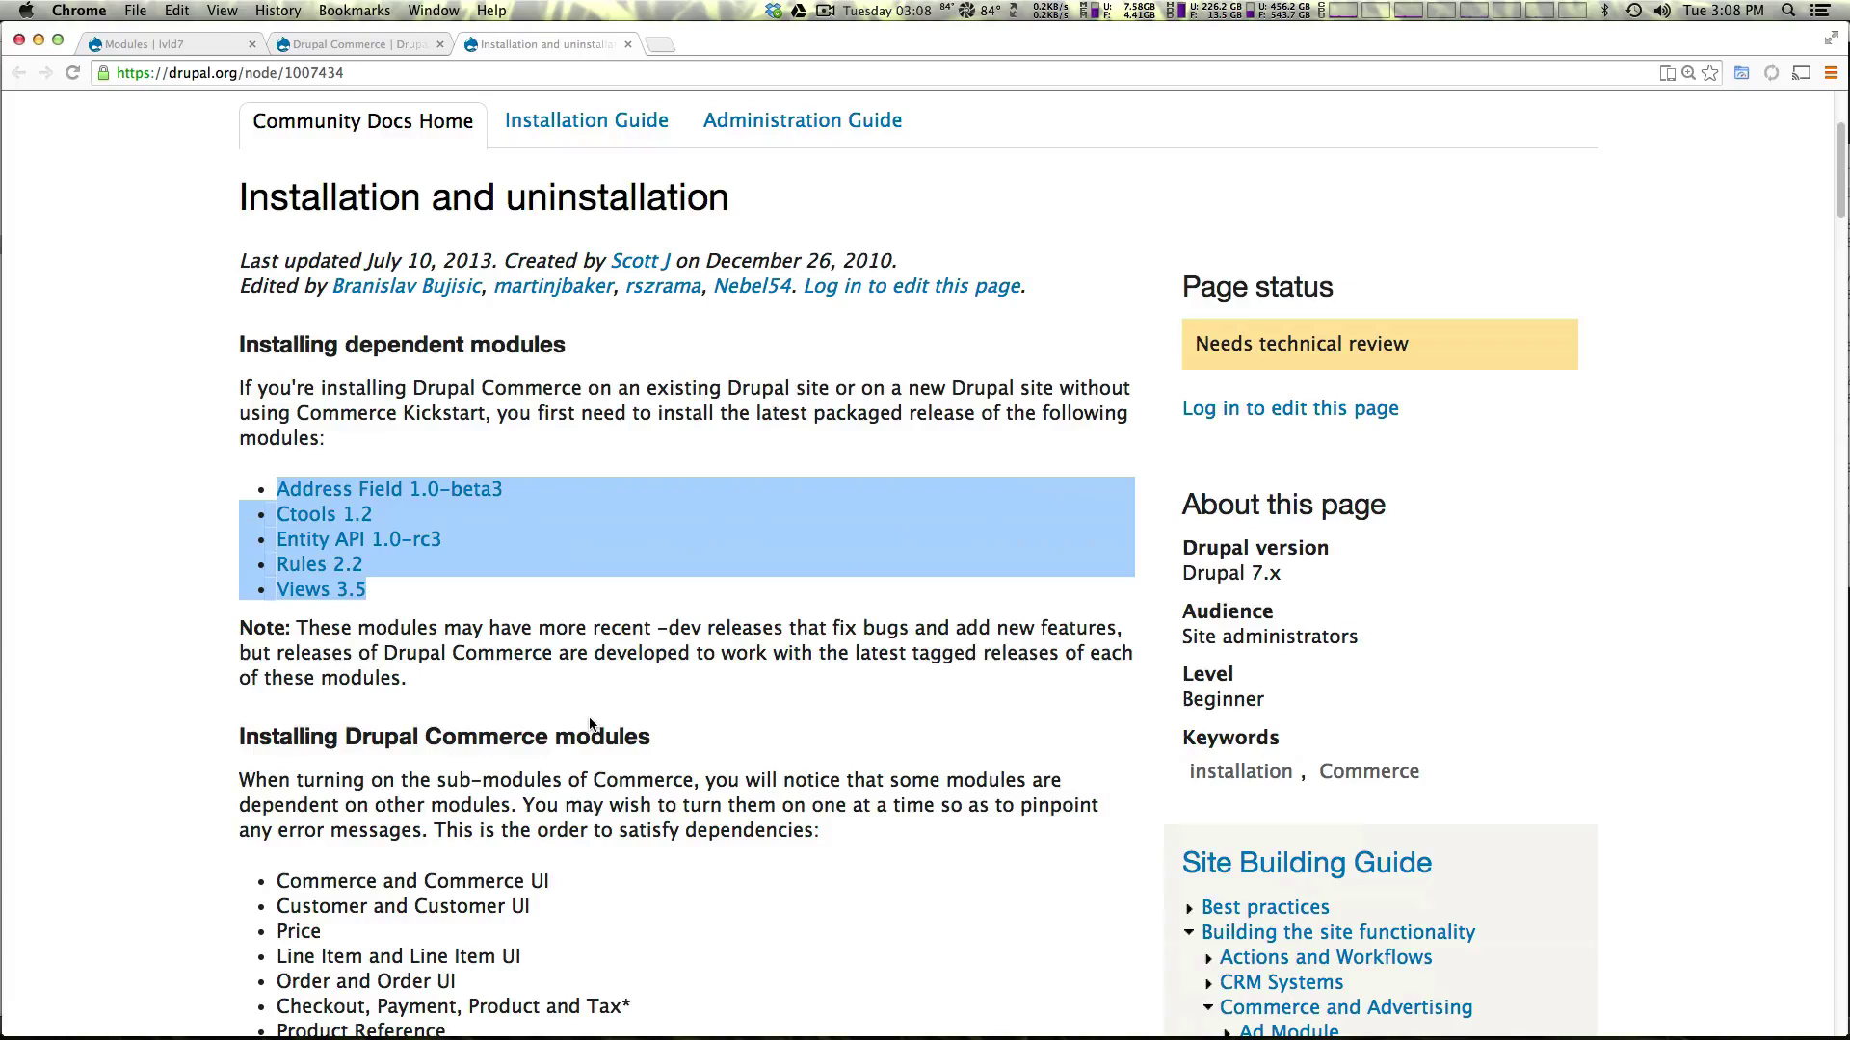
pyautogui.click(547, 598)
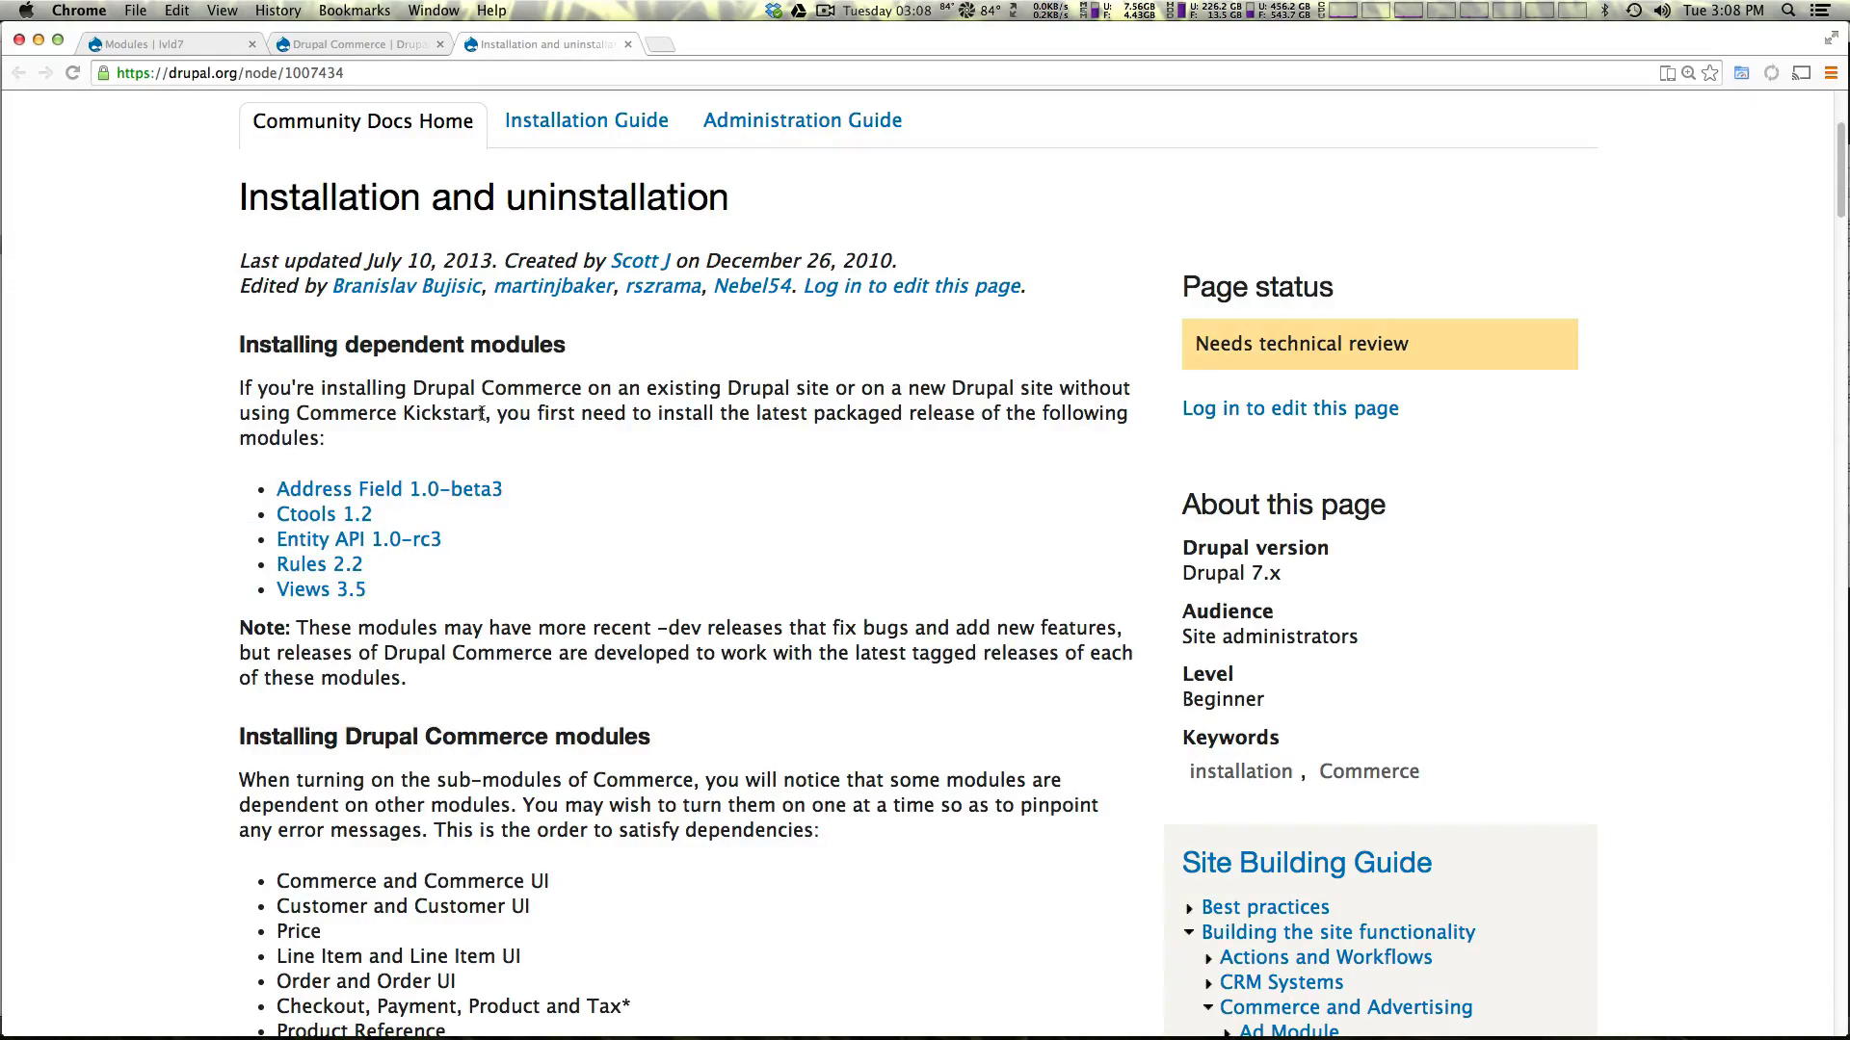
pyautogui.moveTo(525, 564); pyautogui.dragTo(263, 471)
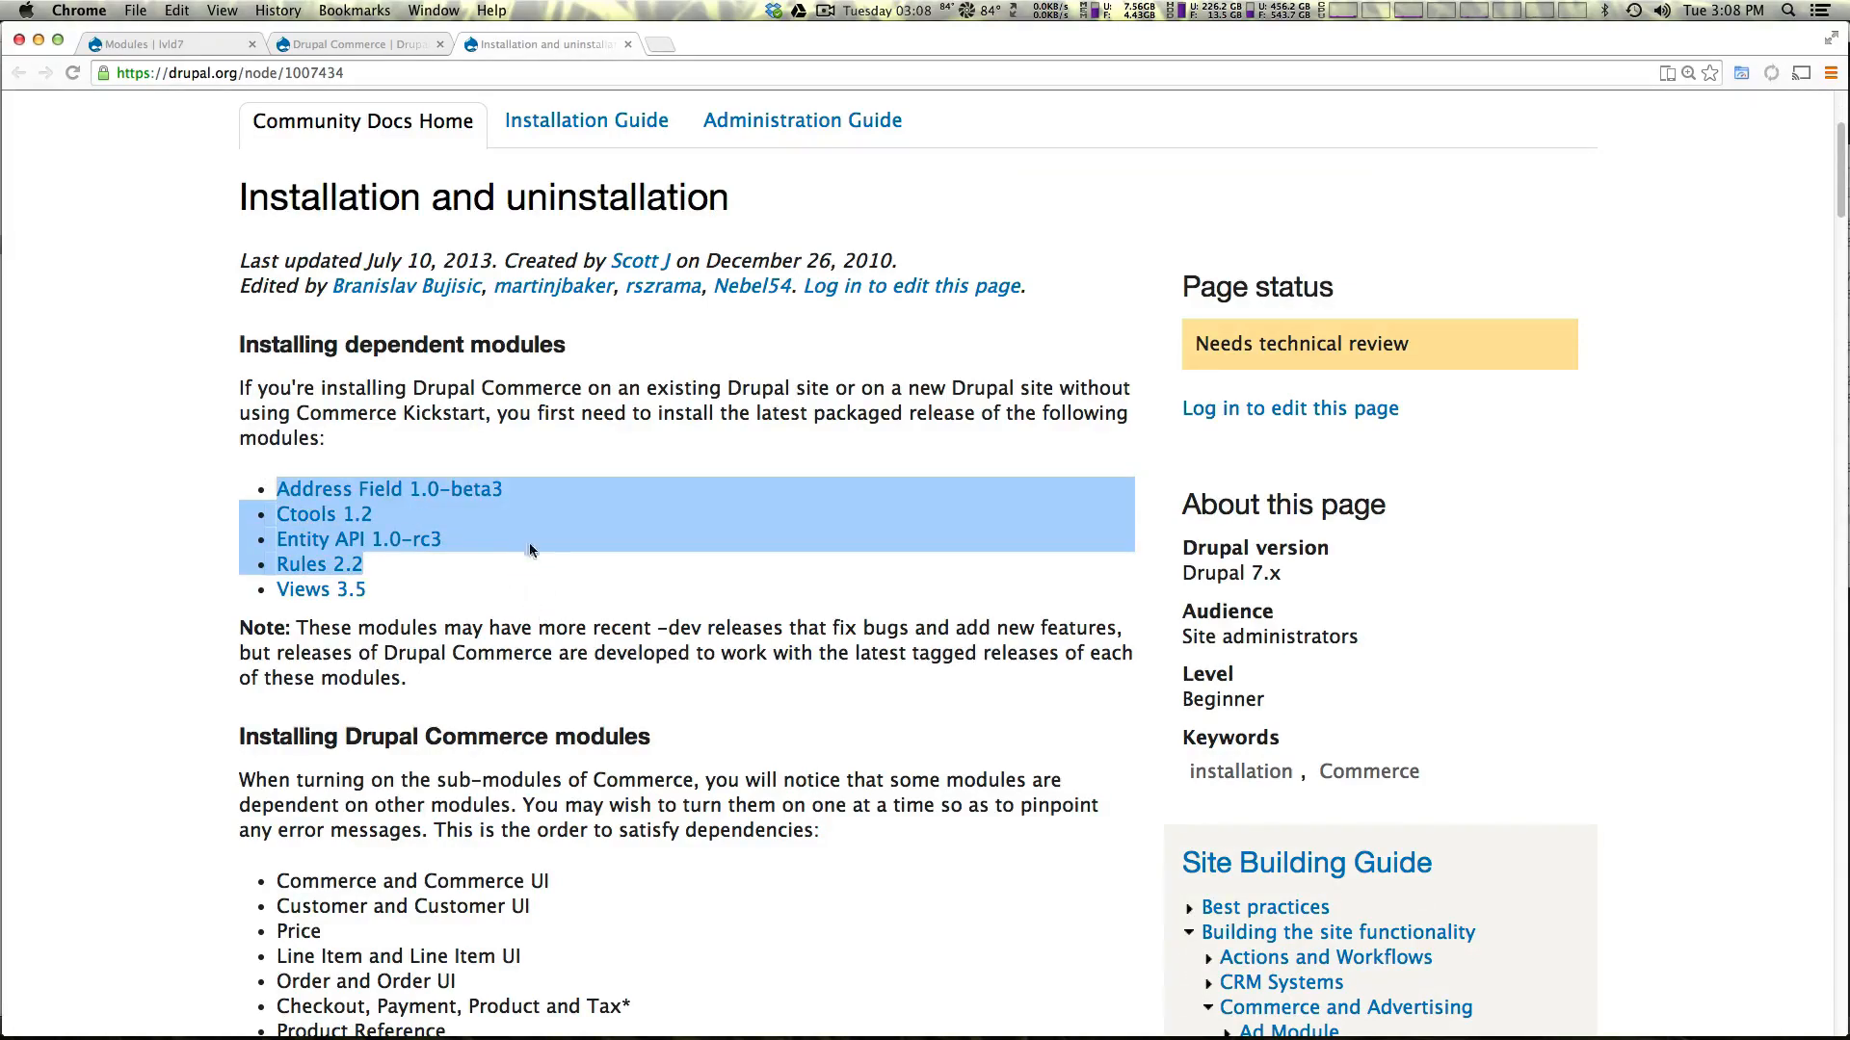
pyautogui.scroll(-2, 558, 582)
pyautogui.scroll(-12, 558, 583)
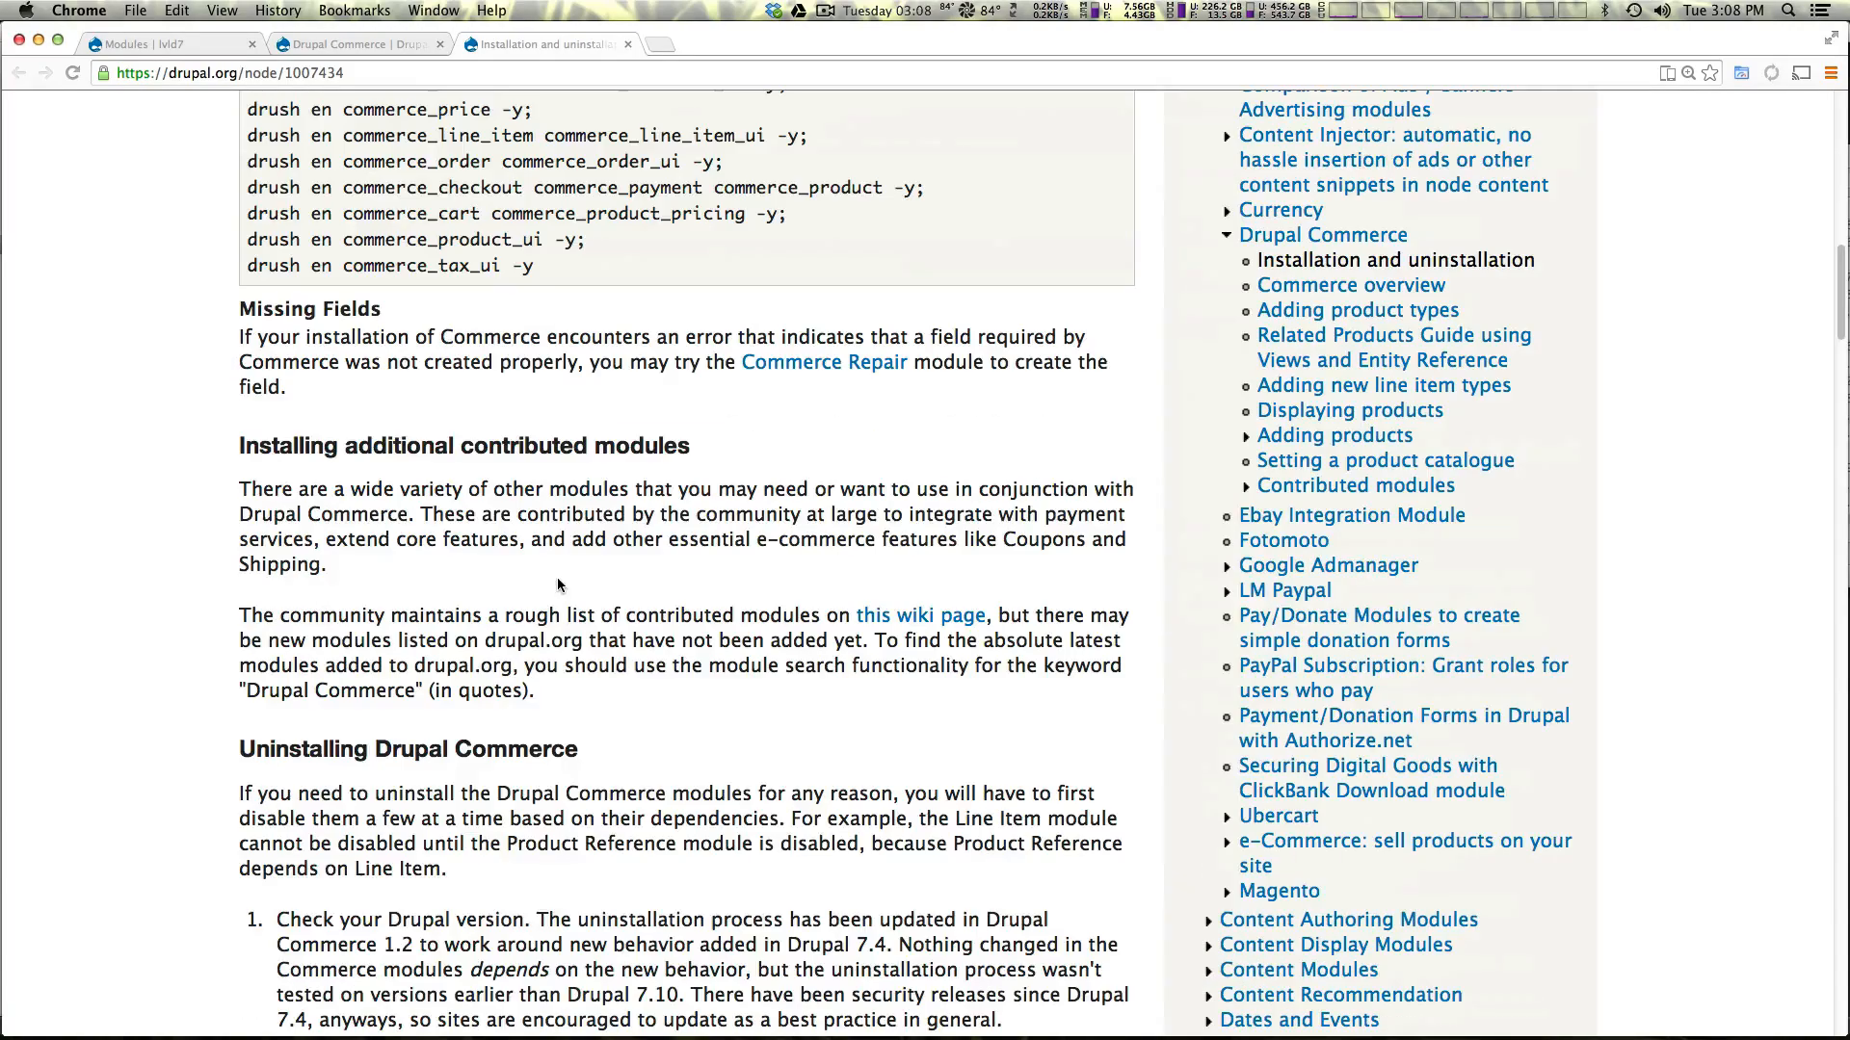
pyautogui.scroll(5, 554, 577)
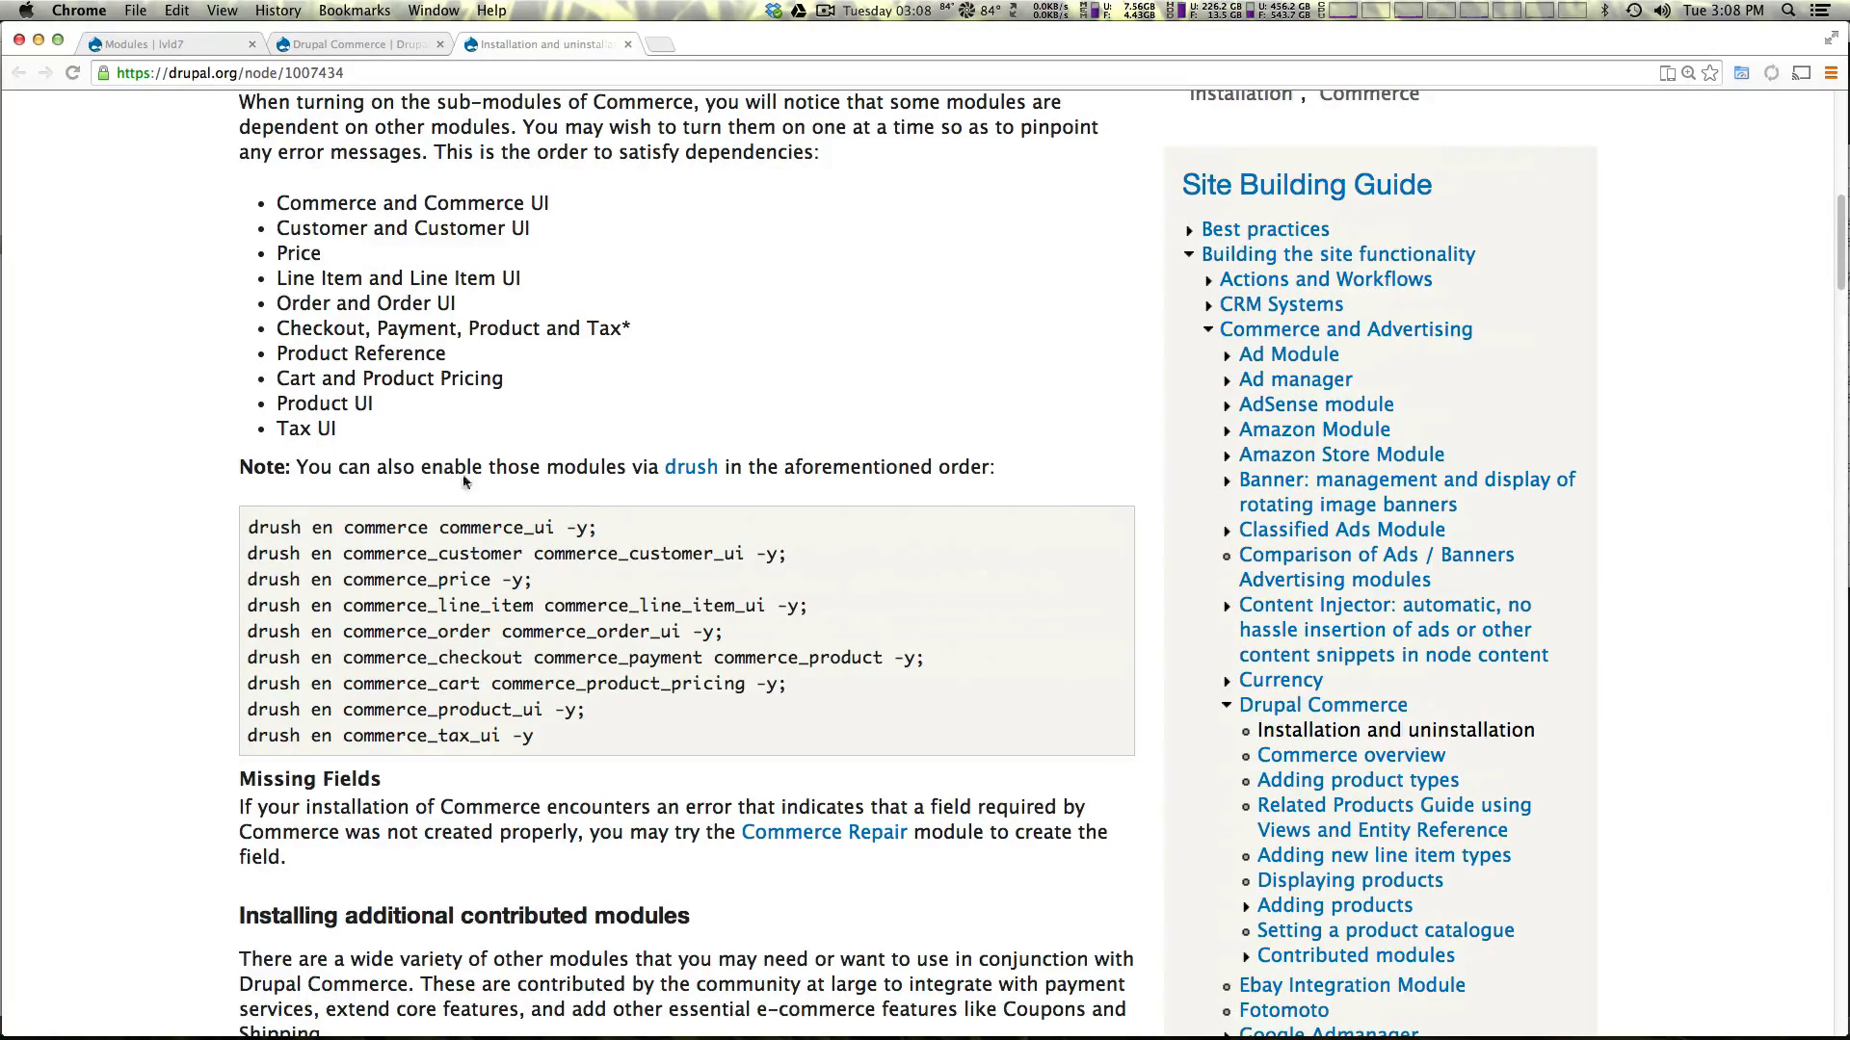
pyautogui.moveTo(422, 465); pyautogui.dragTo(613, 466)
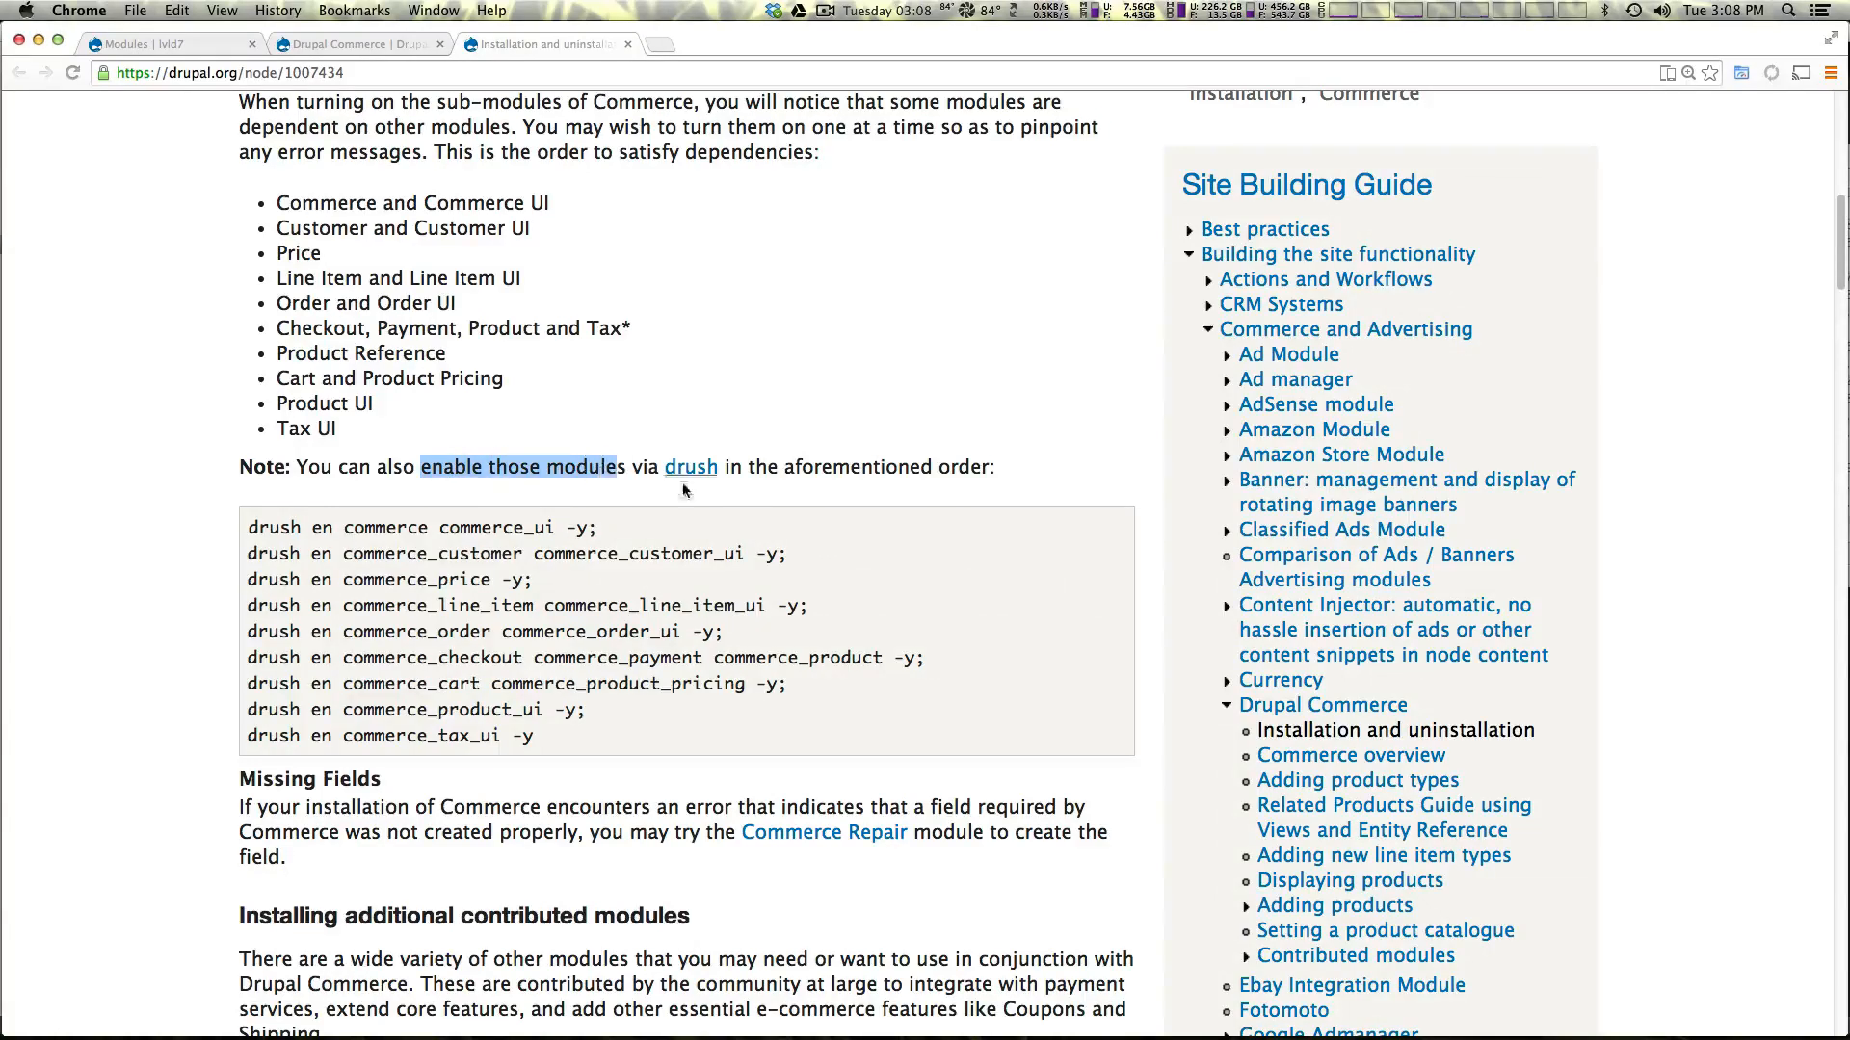
pyautogui.moveTo(575, 759)
pyautogui.mouseDown()
pyautogui.moveTo(313, 695)
pyautogui.moveTo(243, 527)
pyautogui.mouseUp()
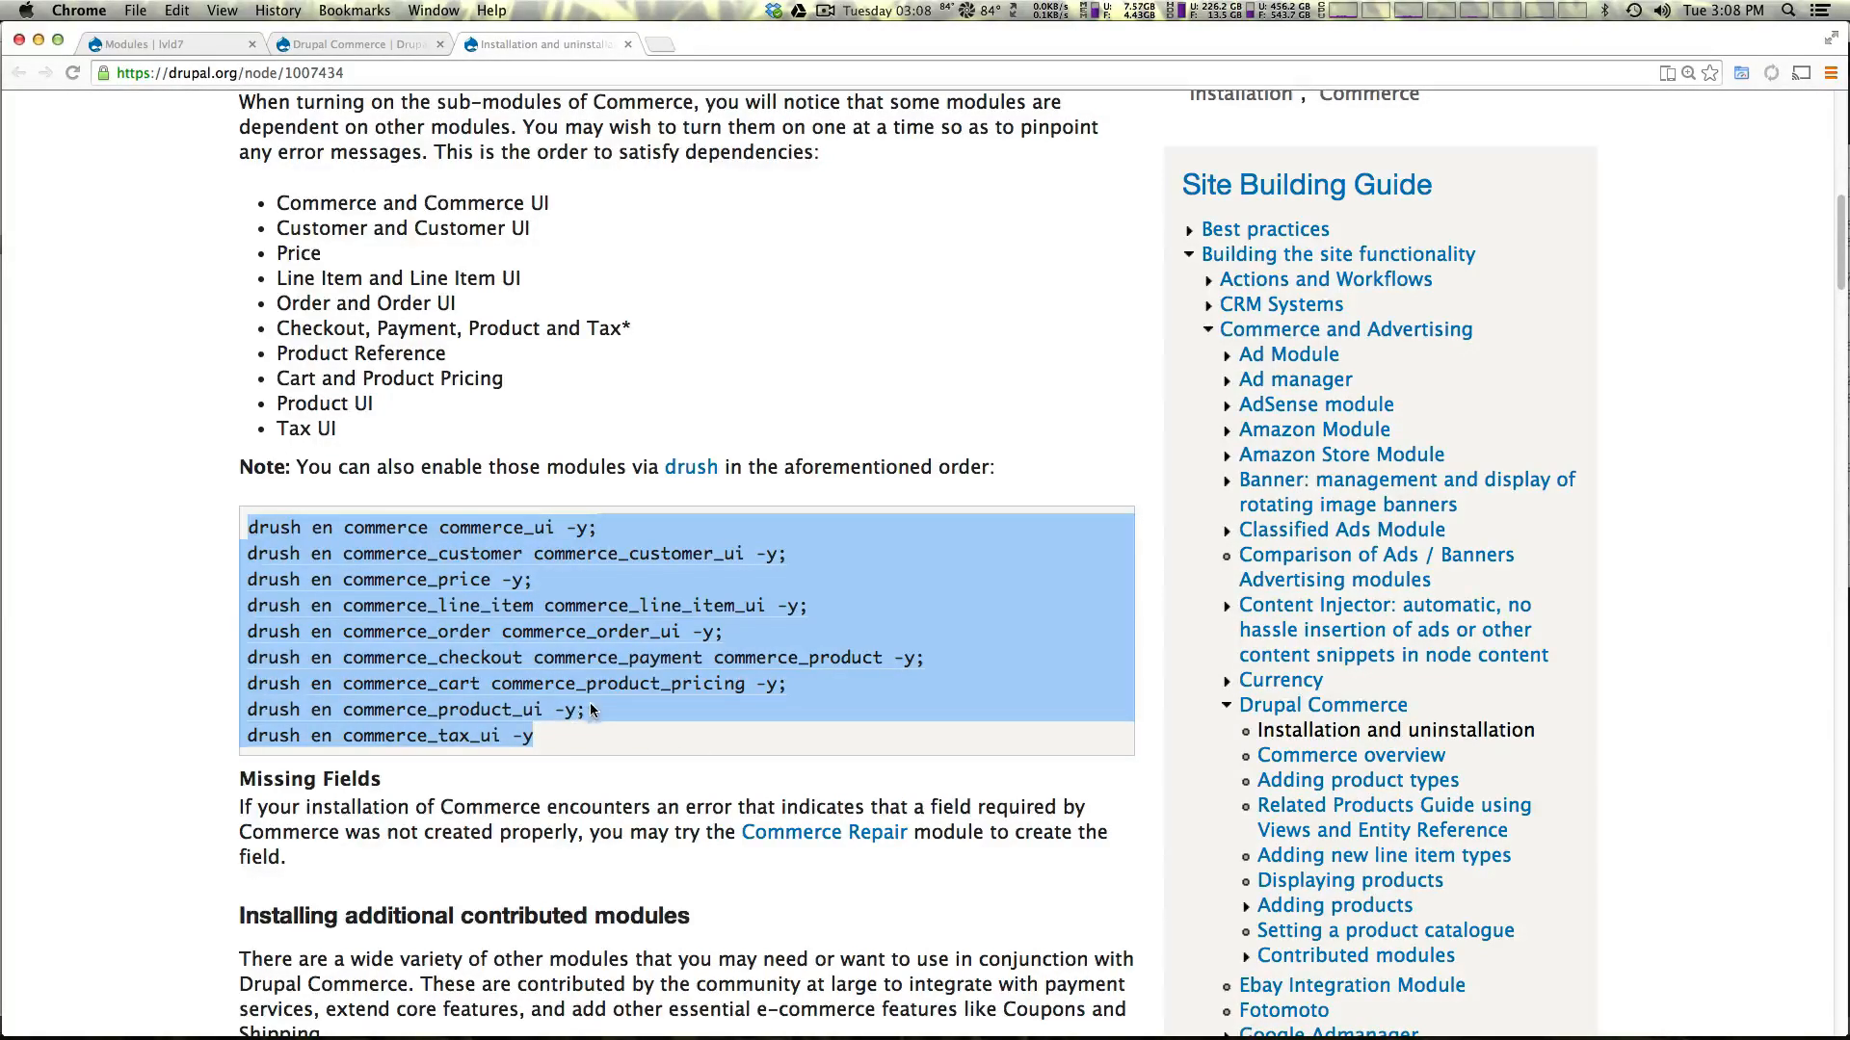
pyautogui.moveTo(535, 735)
pyautogui.mouseDown()
pyautogui.moveTo(350, 653)
pyautogui.moveTo(249, 528)
pyautogui.mouseUp()
pyautogui.scroll(-3, 582, 641)
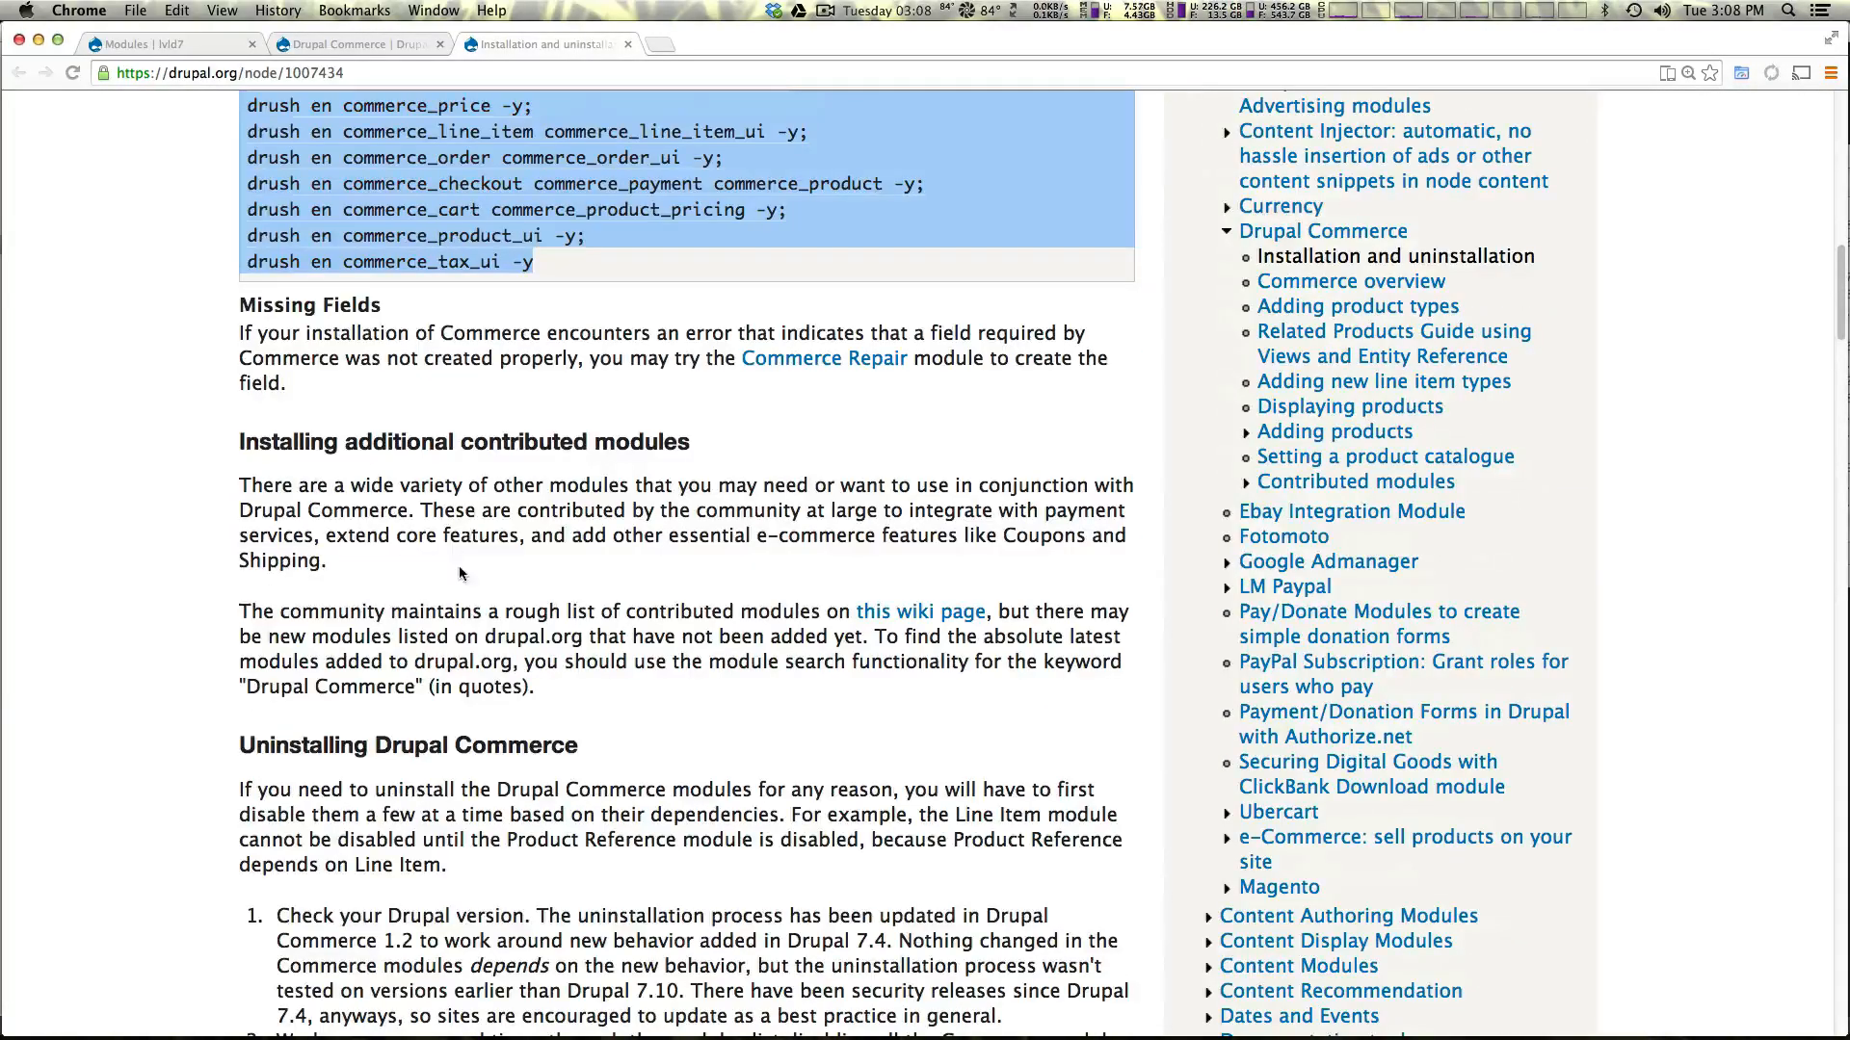
pyautogui.scroll(-10, 458, 564)
pyautogui.scroll(10, 458, 566)
pyautogui.scroll(10, 458, 582)
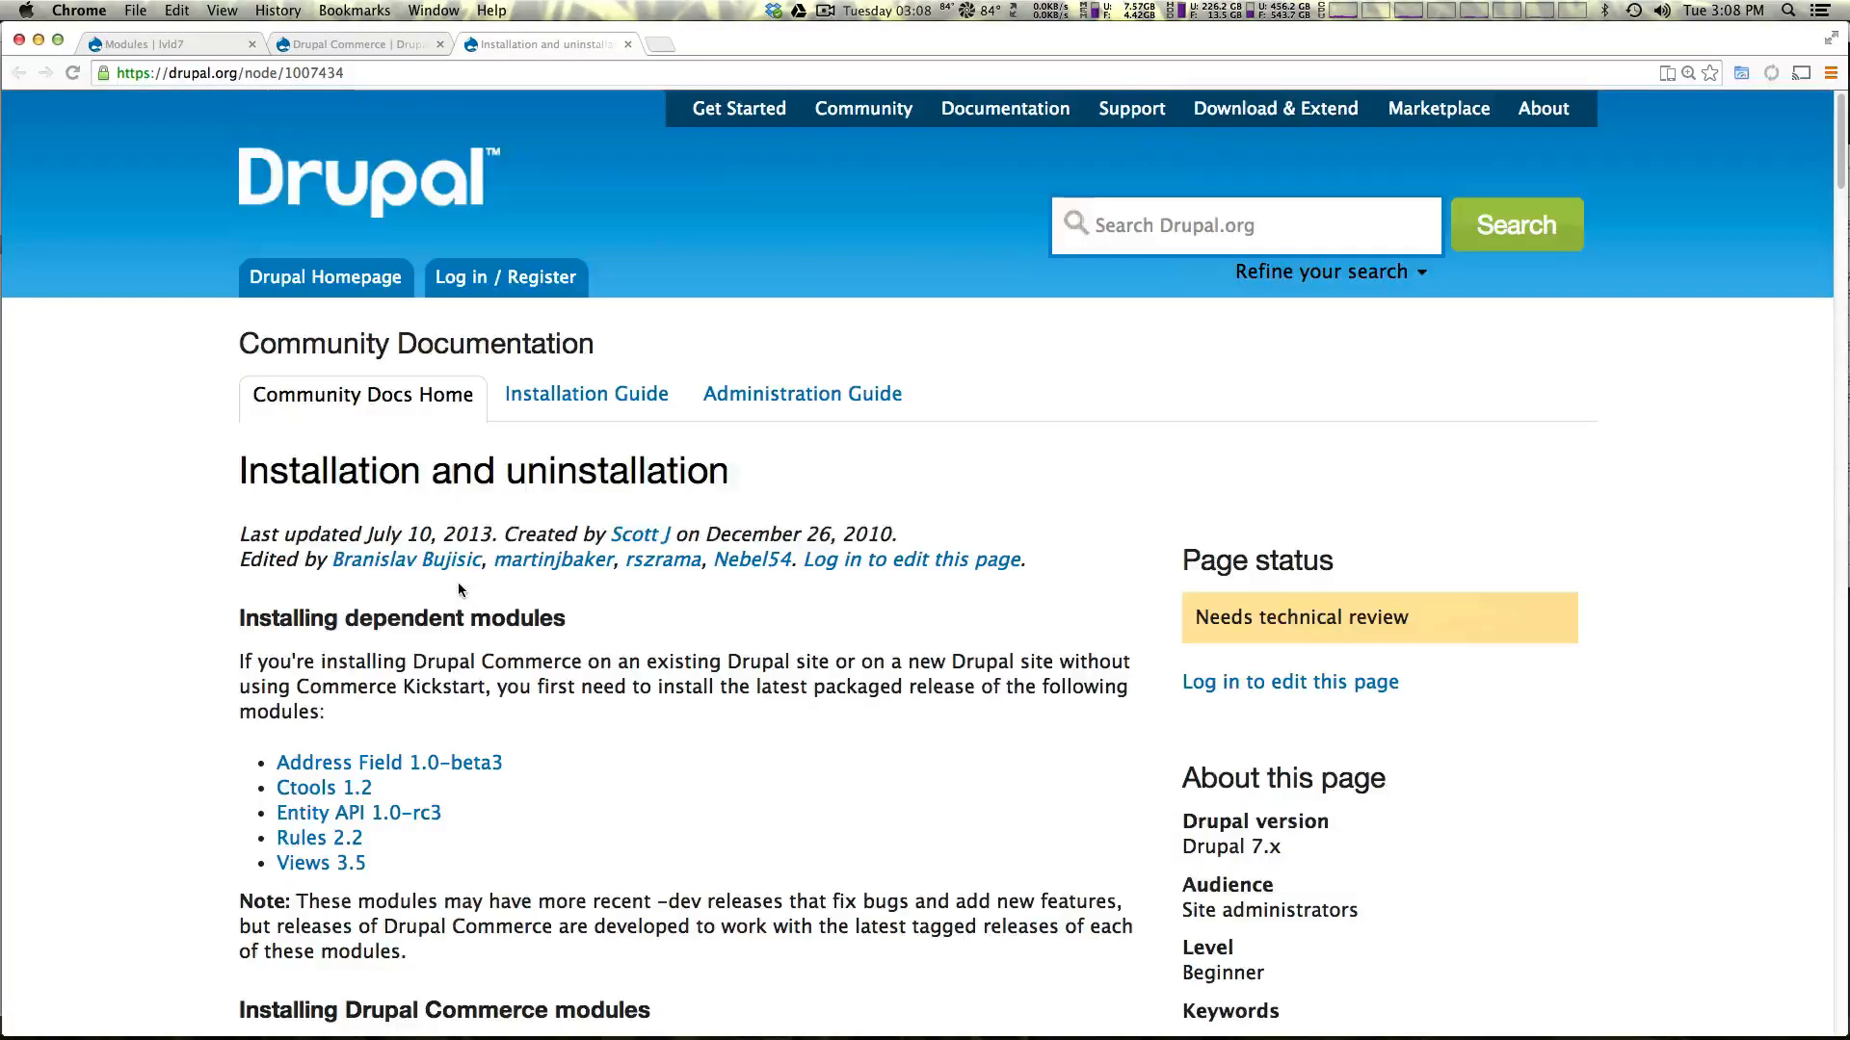
# - Return to the lvld7 site's Modules page and bring the Finder windows forward
pyautogui.click(345, 44)
pyautogui.scroll(5, 389, 164)
pyautogui.scroll(5, 551, 396)
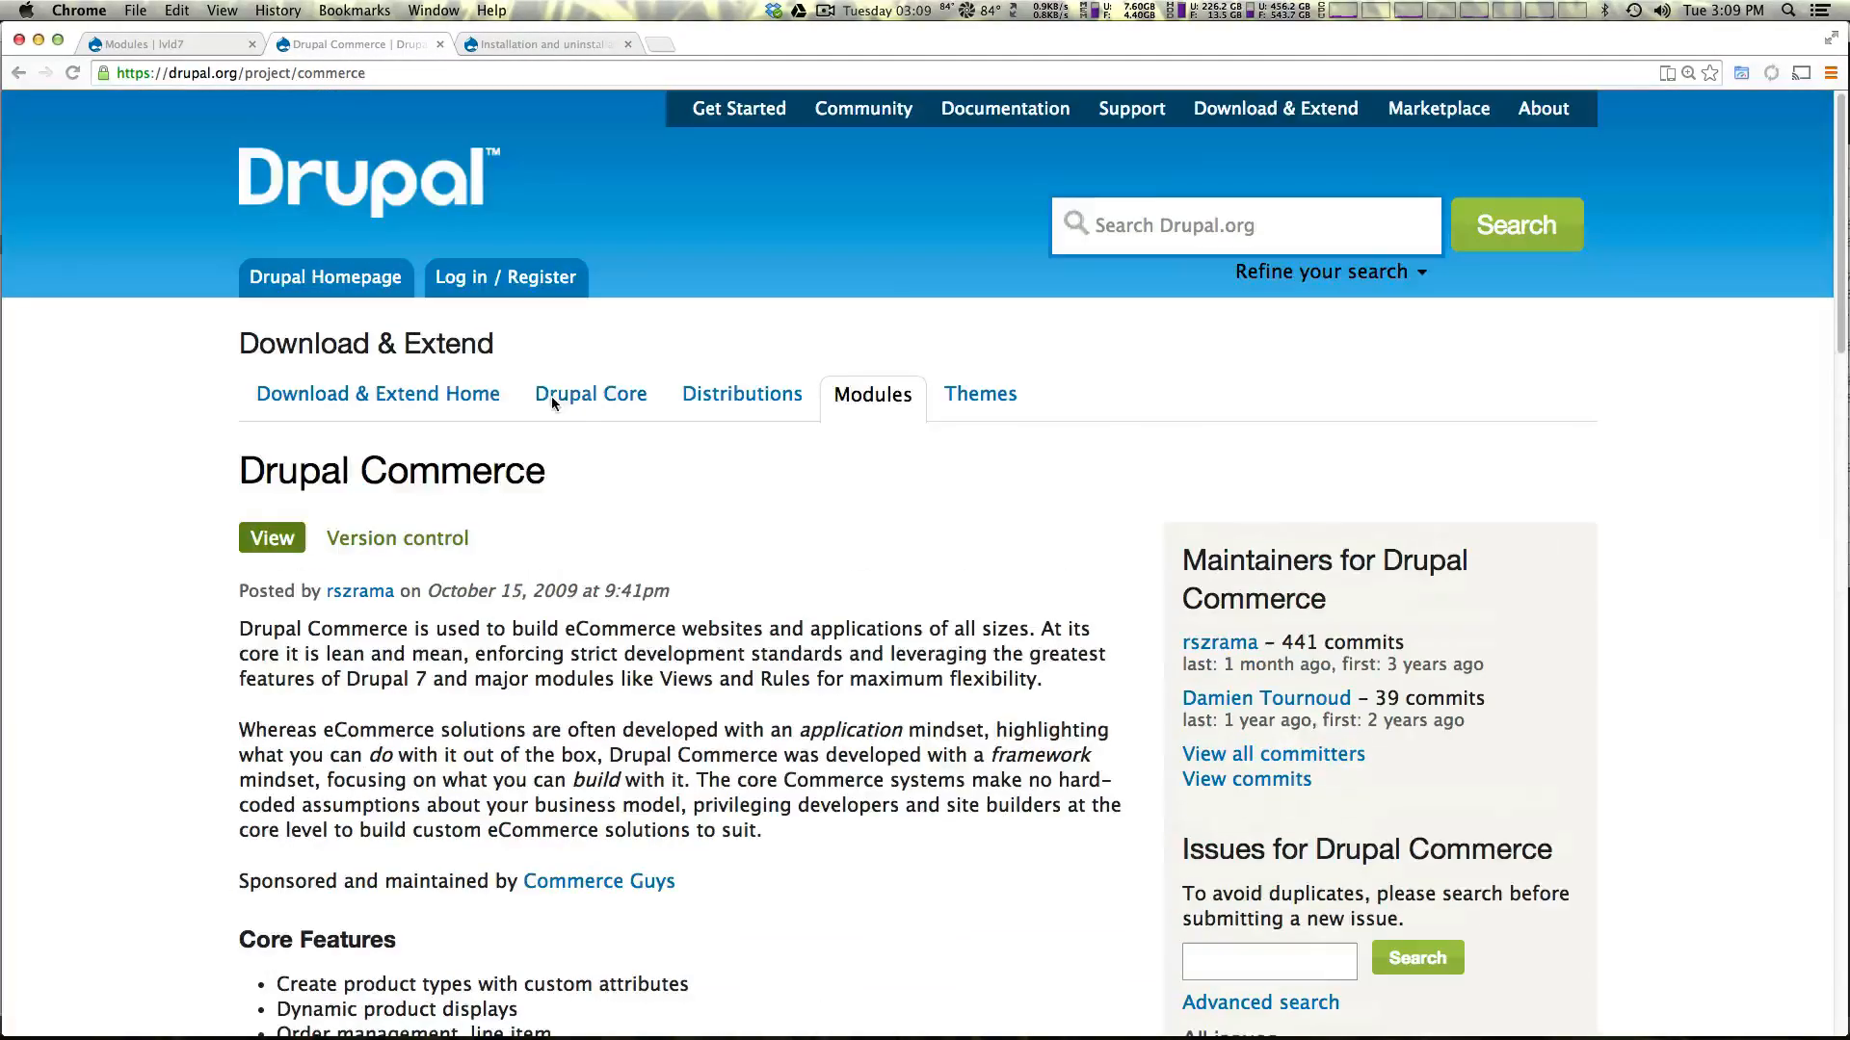
pyautogui.click(203, 47)
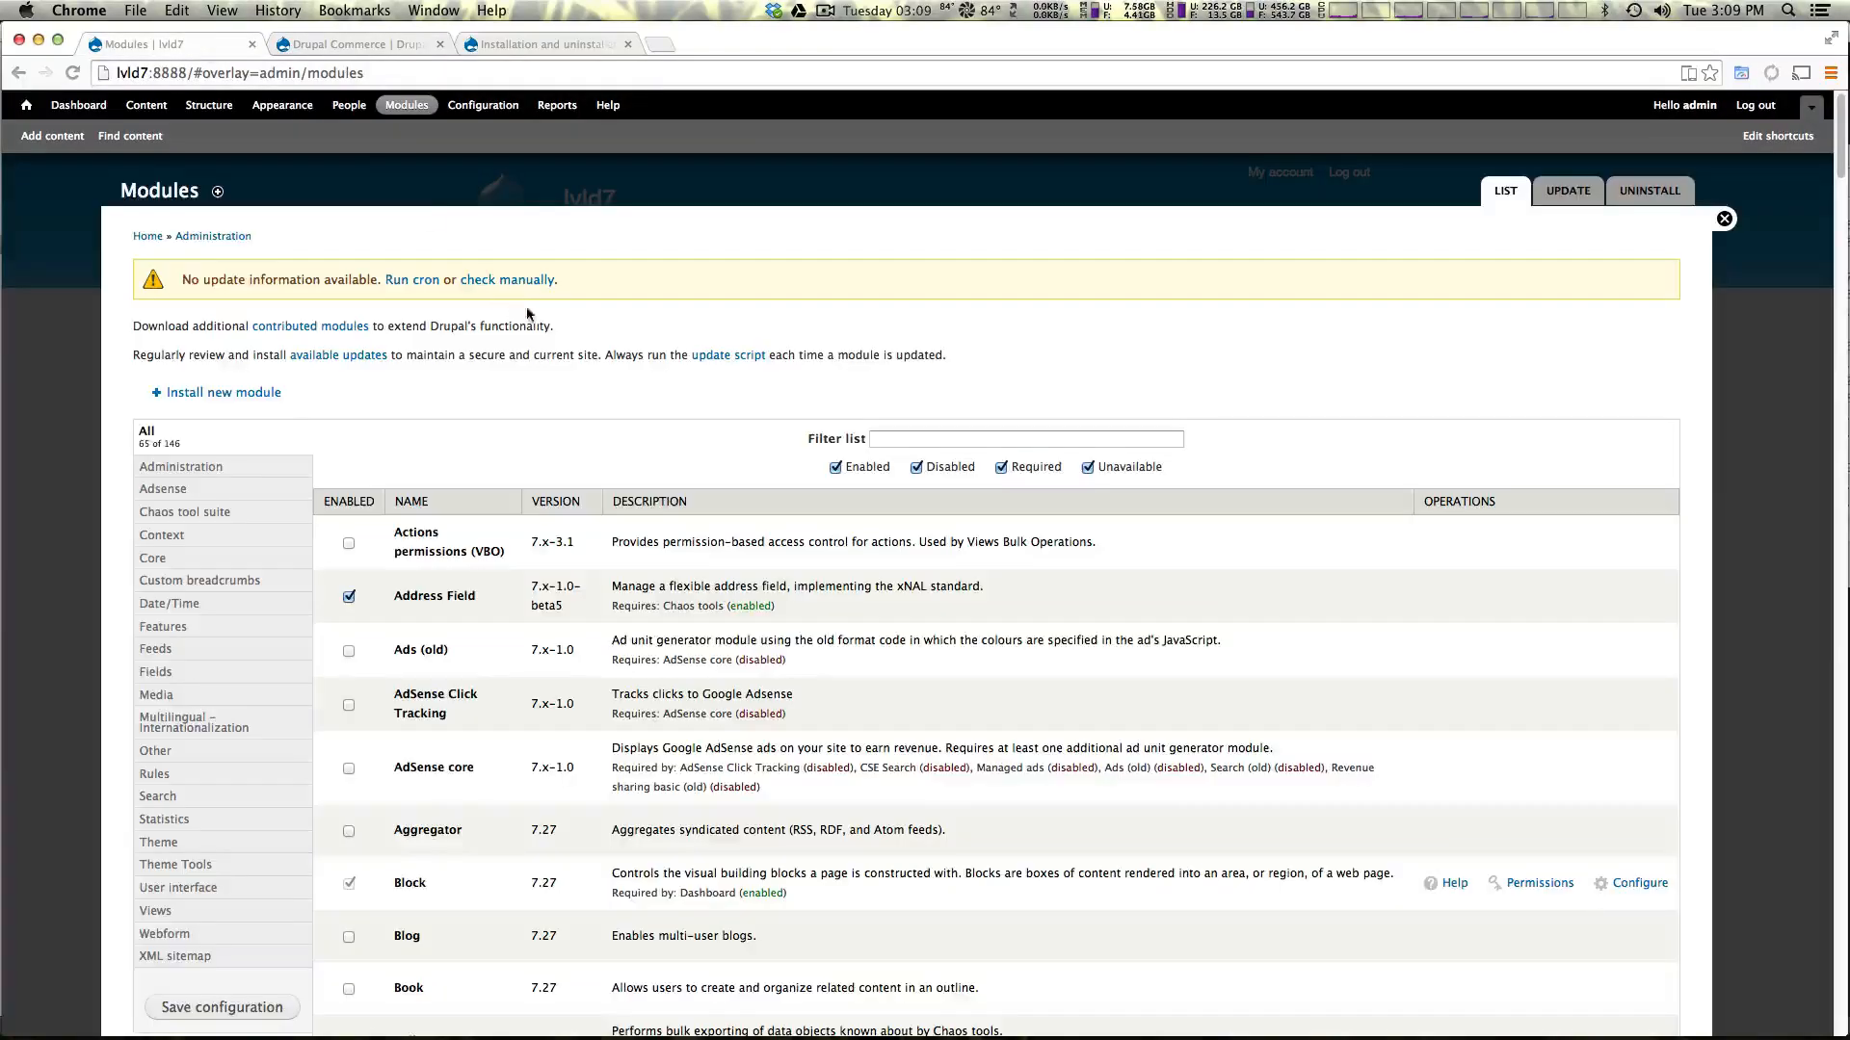
pyautogui.press('super+Tab')
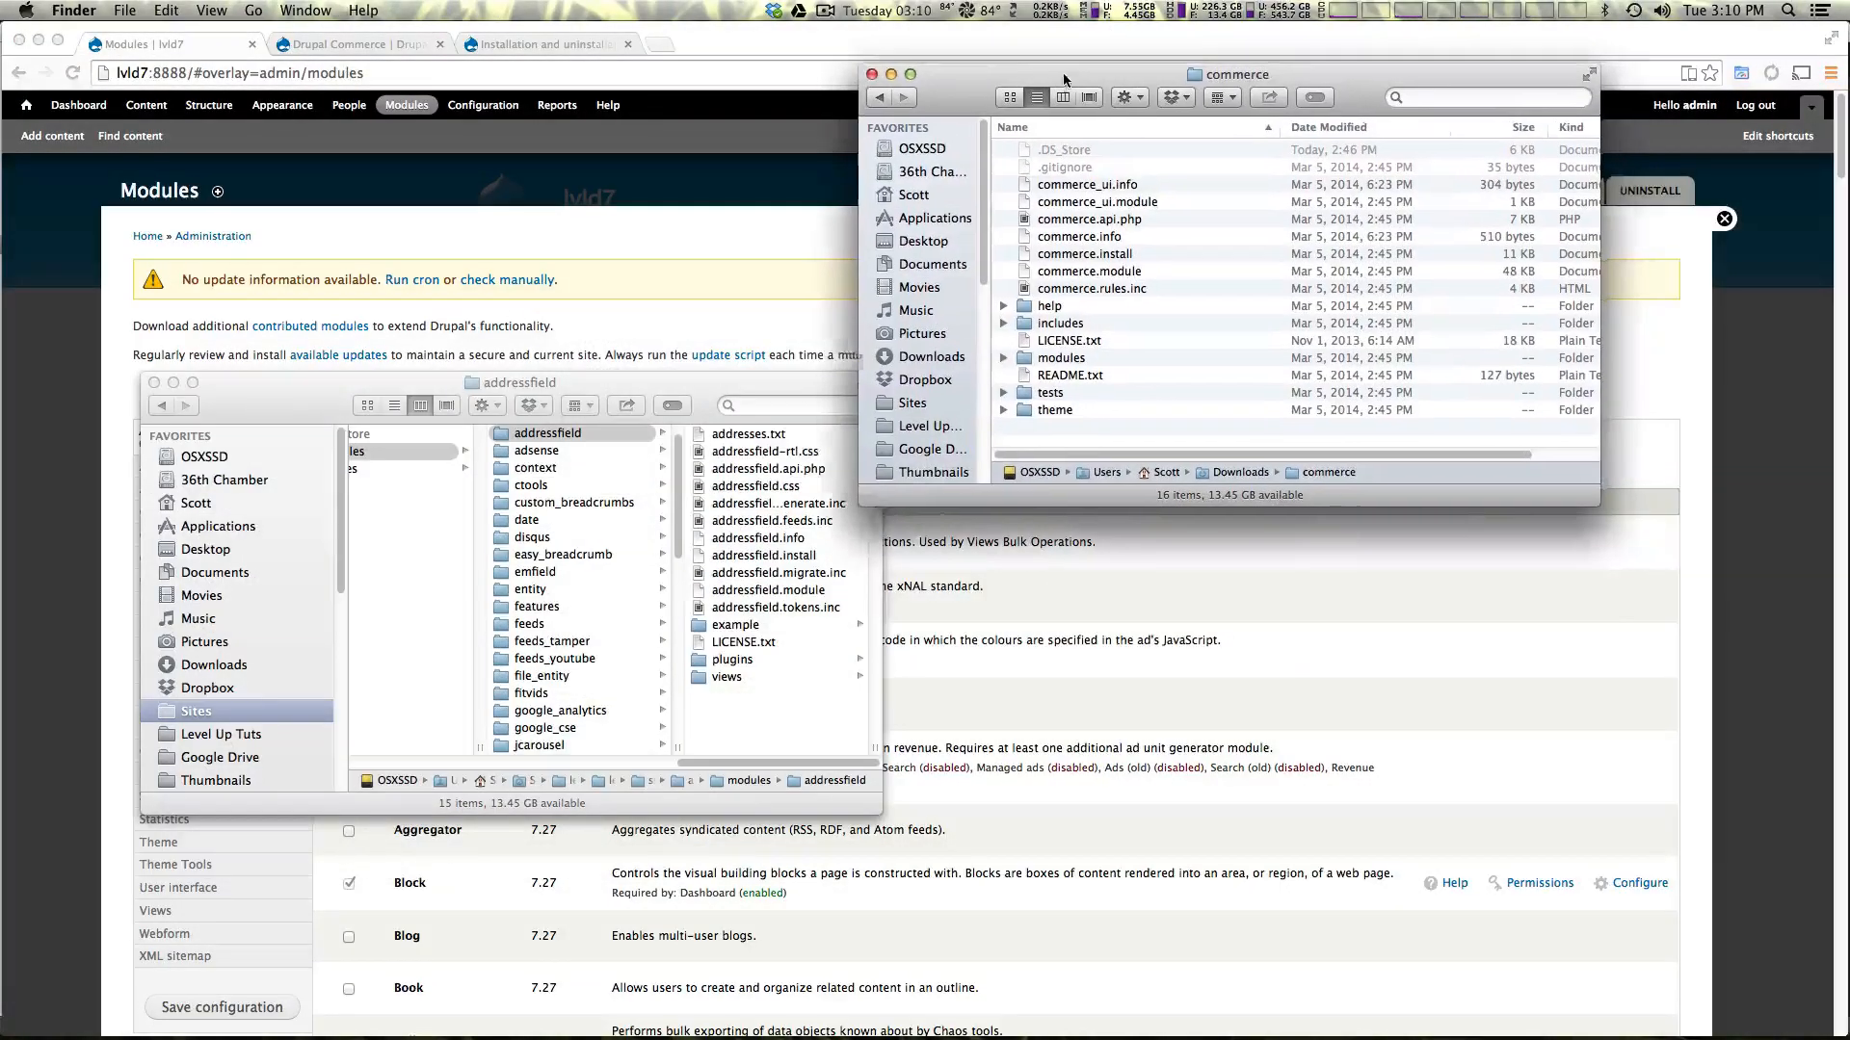
# - Enlarge the commerce folder window and inspect commerce_ui.info, commerce_ui.module and commerce.module
pyautogui.moveTo(1110, 76); pyautogui.dragTo(1108, 74)
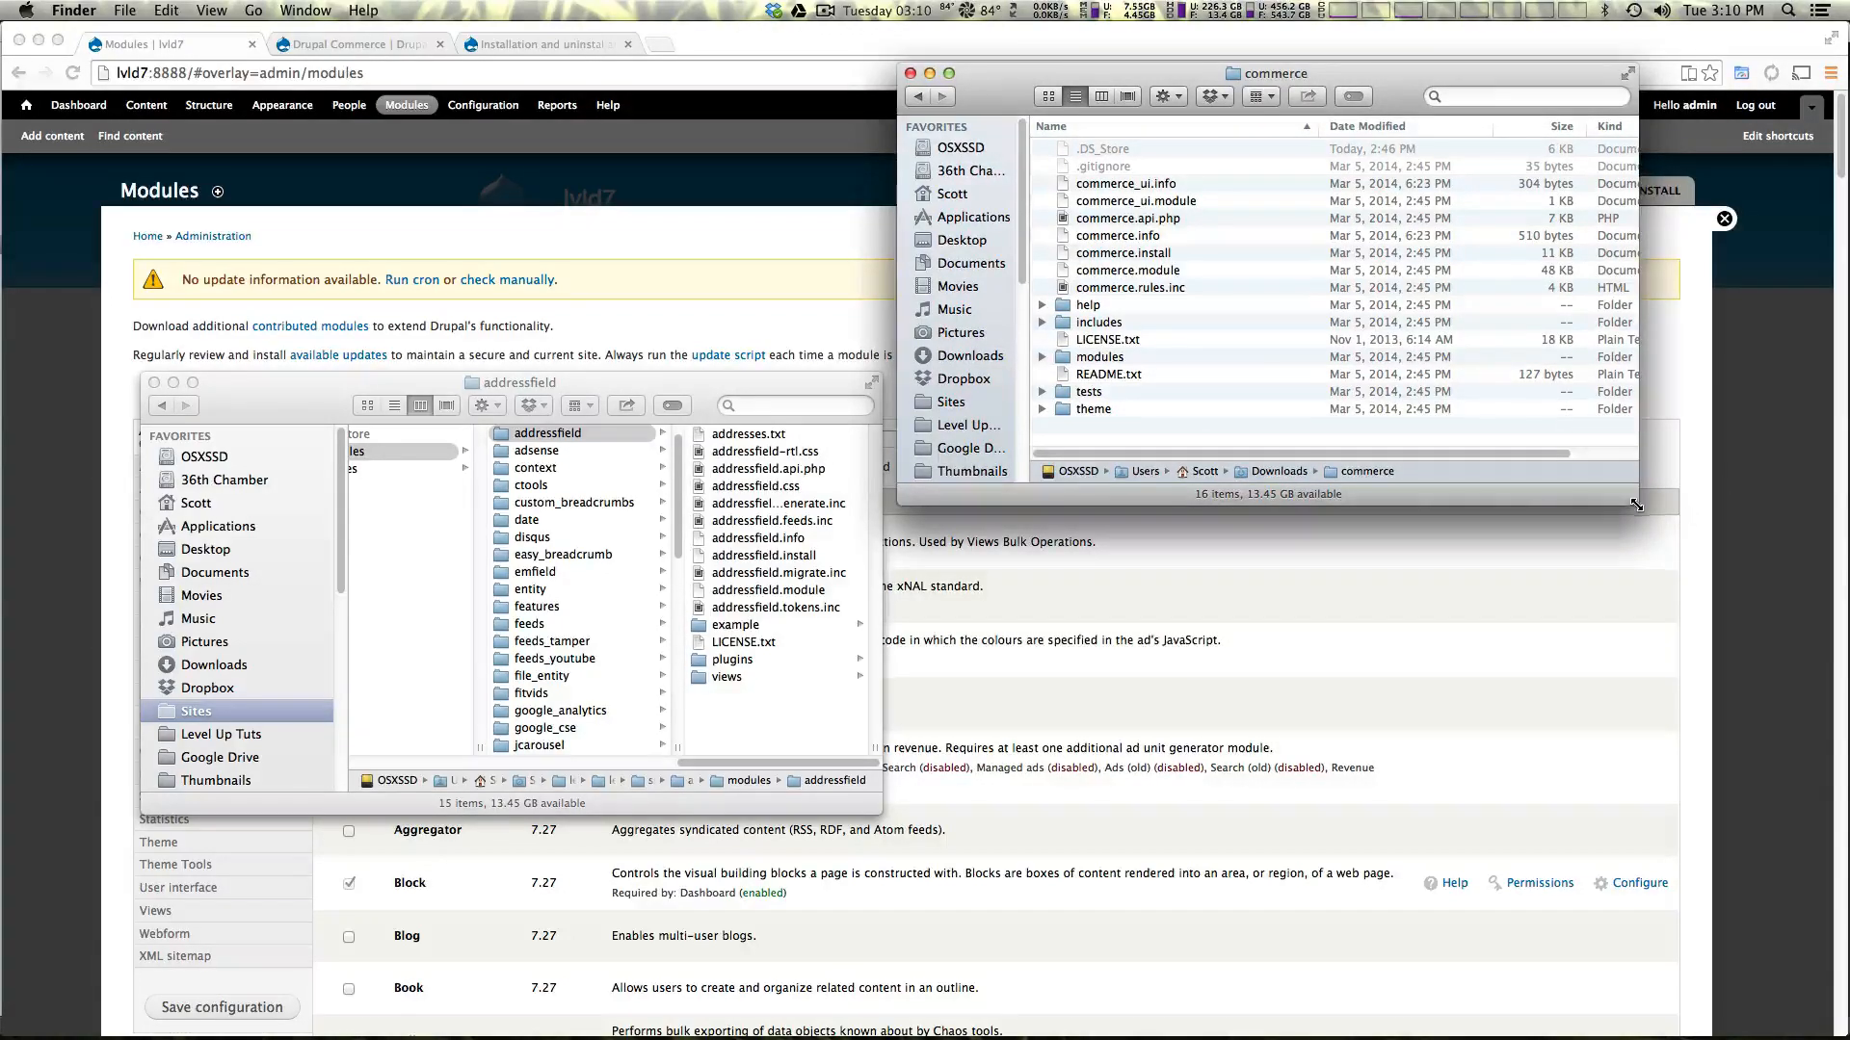
pyautogui.moveTo(1633, 504); pyautogui.dragTo(1684, 722)
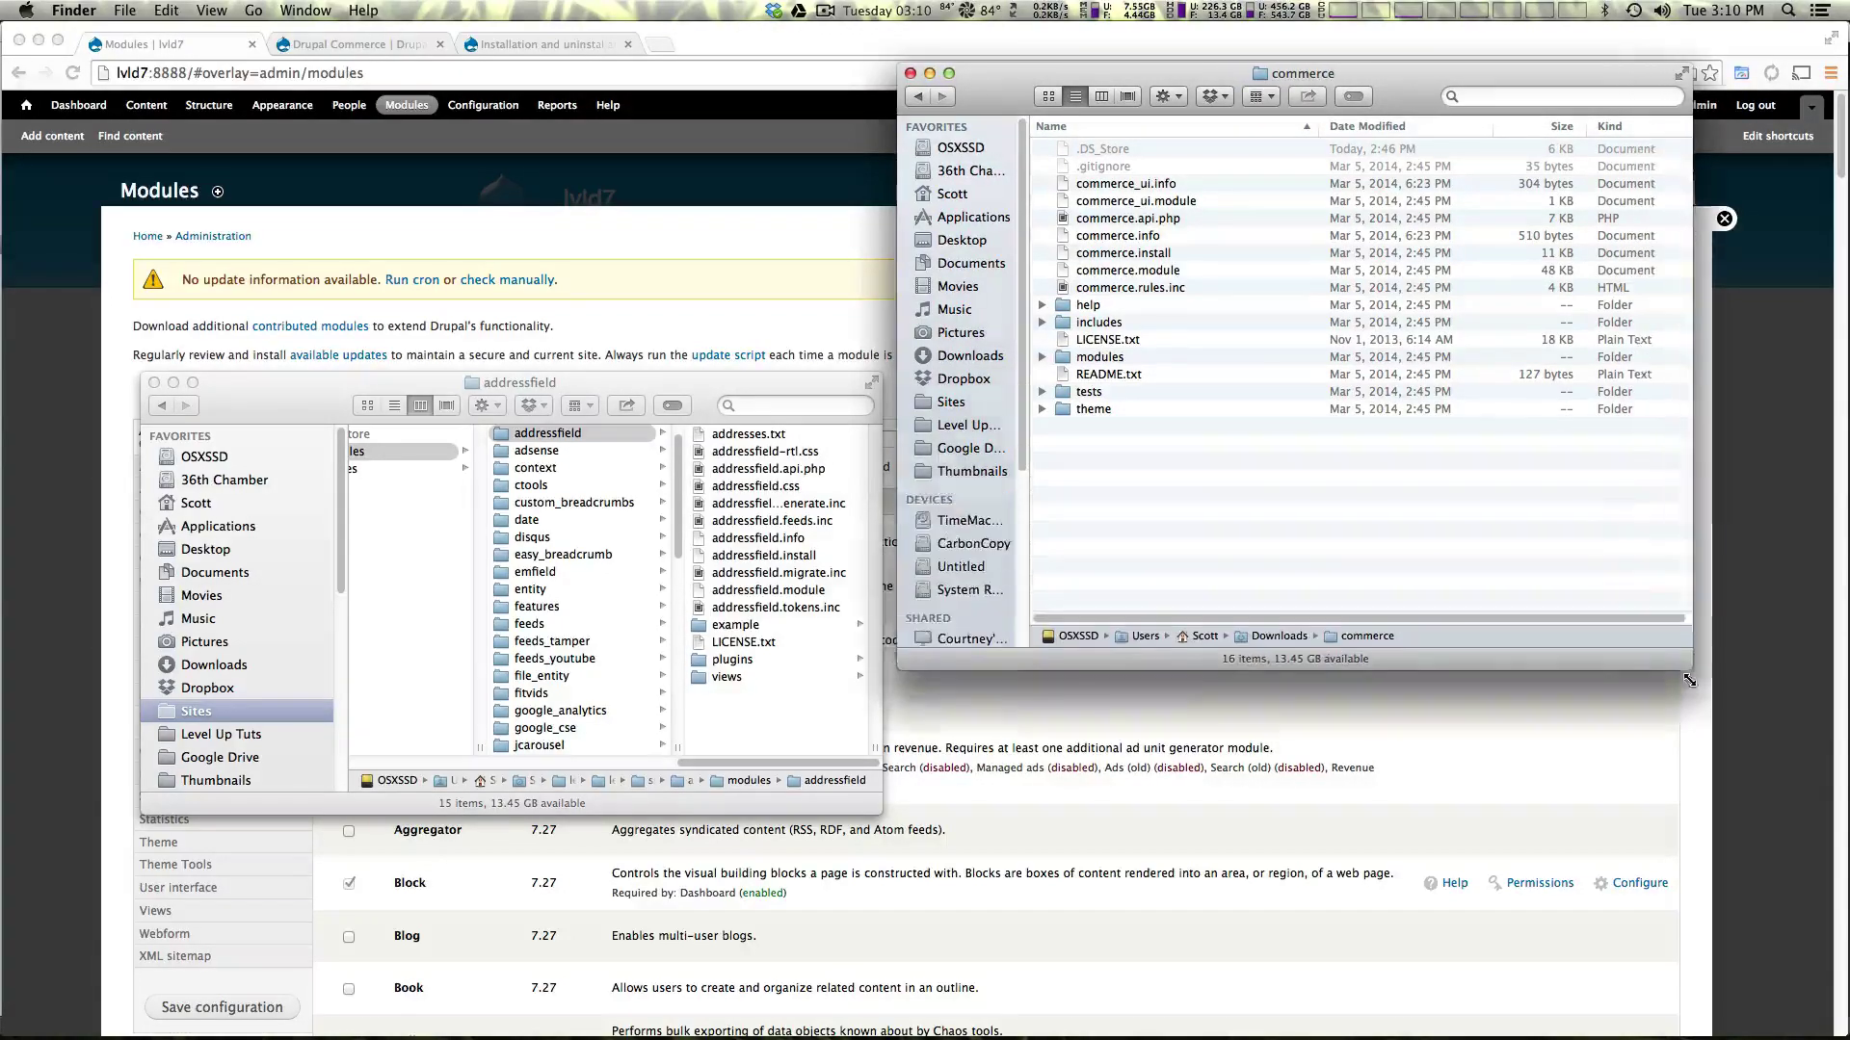
pyautogui.click(1128, 183)
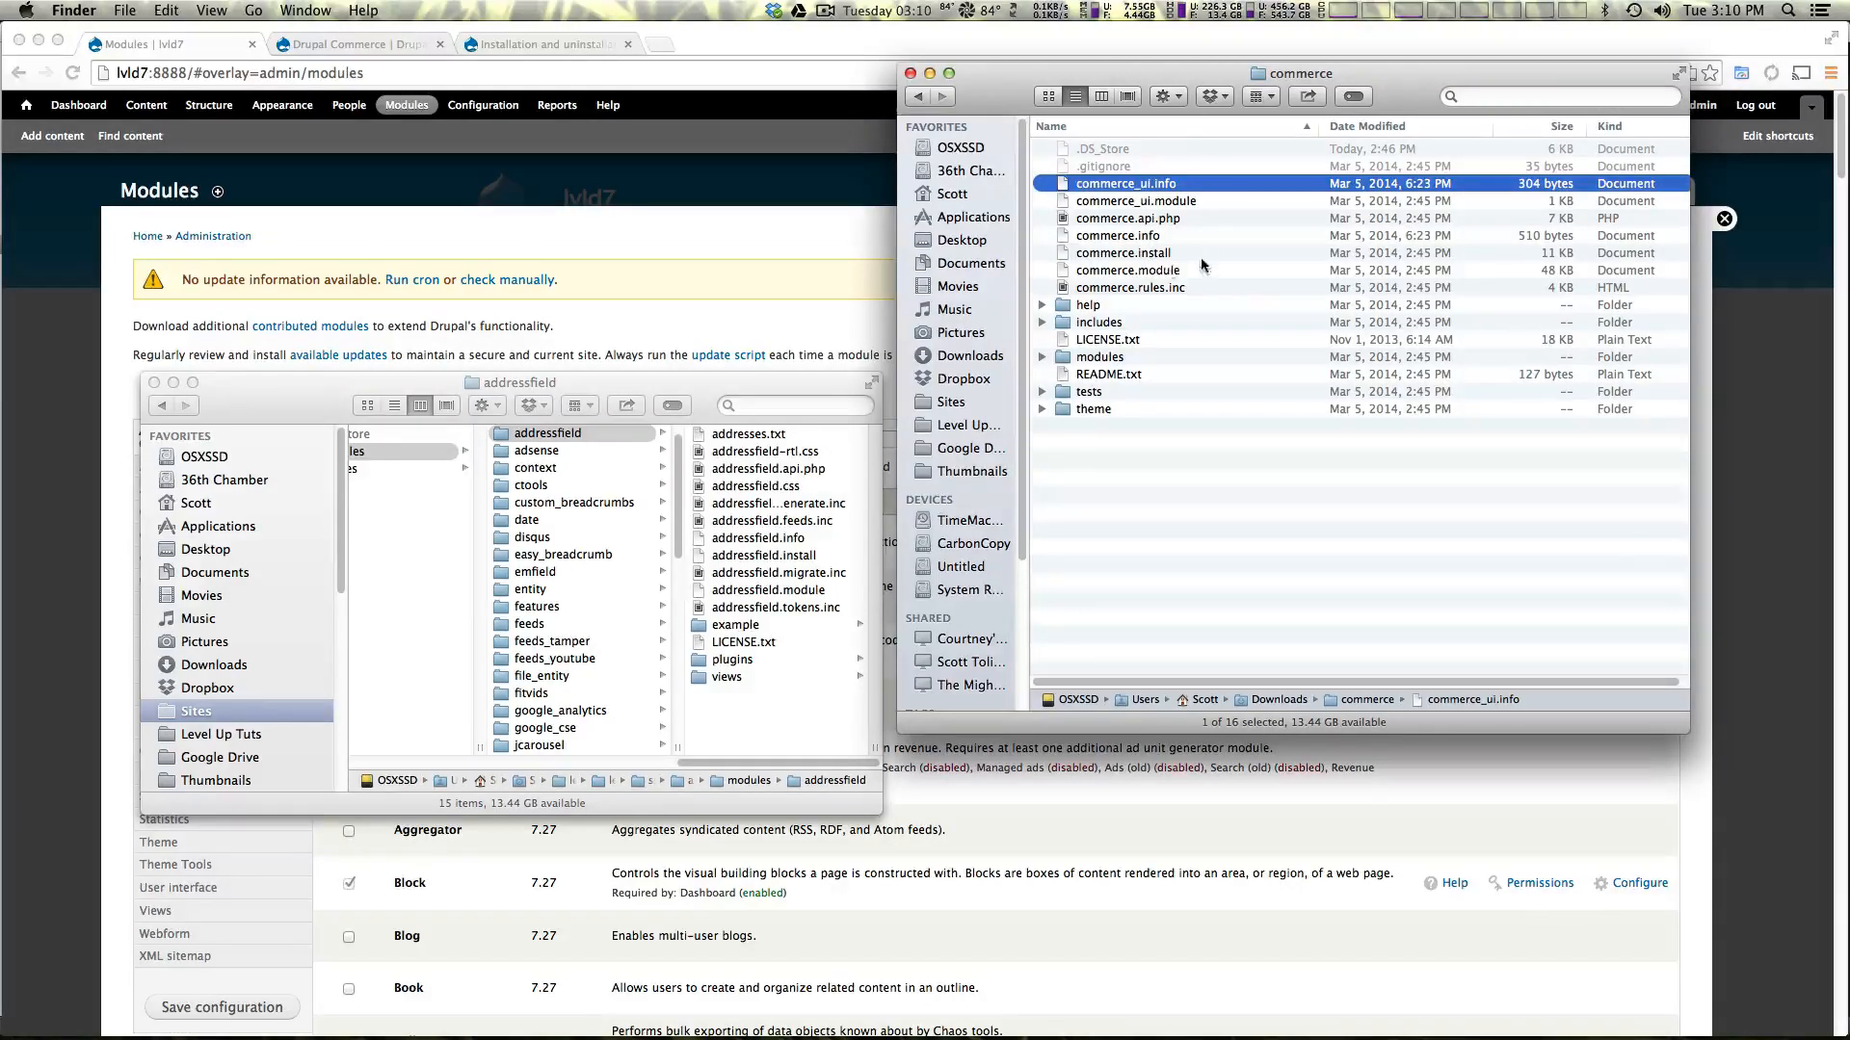
pyautogui.click(1116, 201)
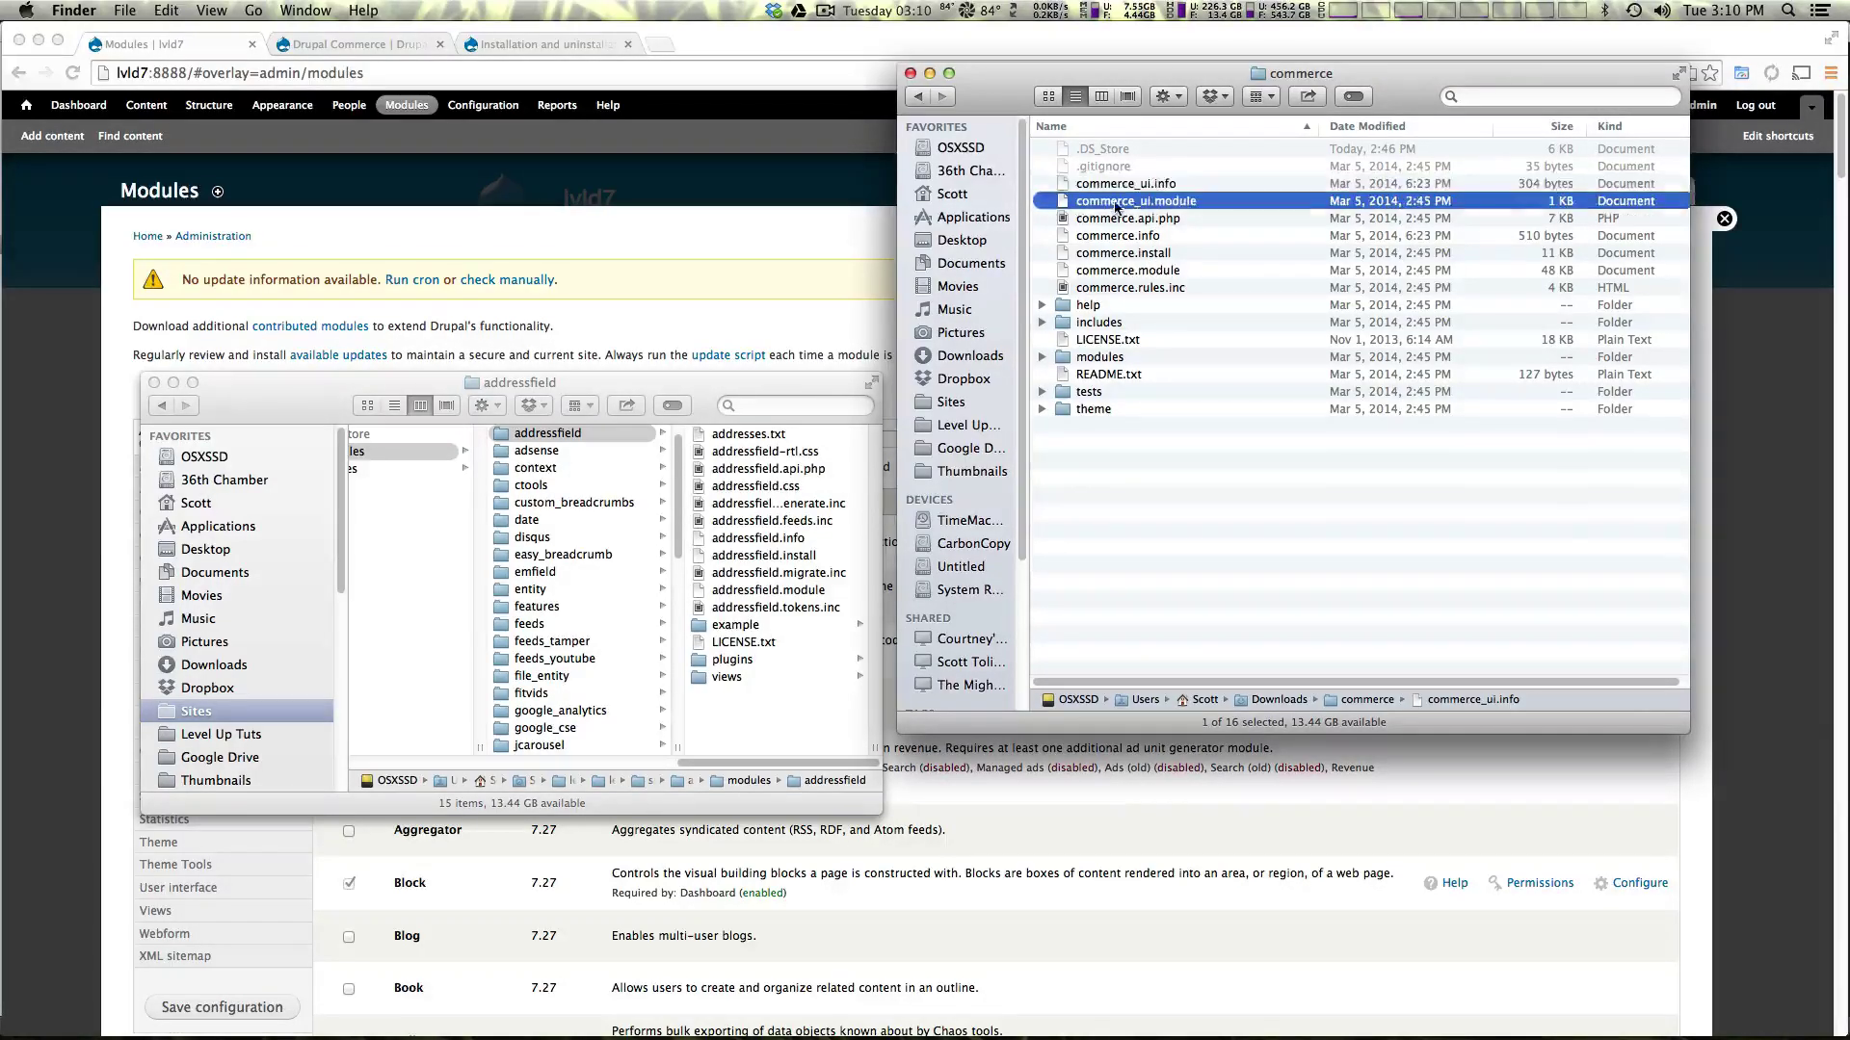
pyautogui.click(1168, 271)
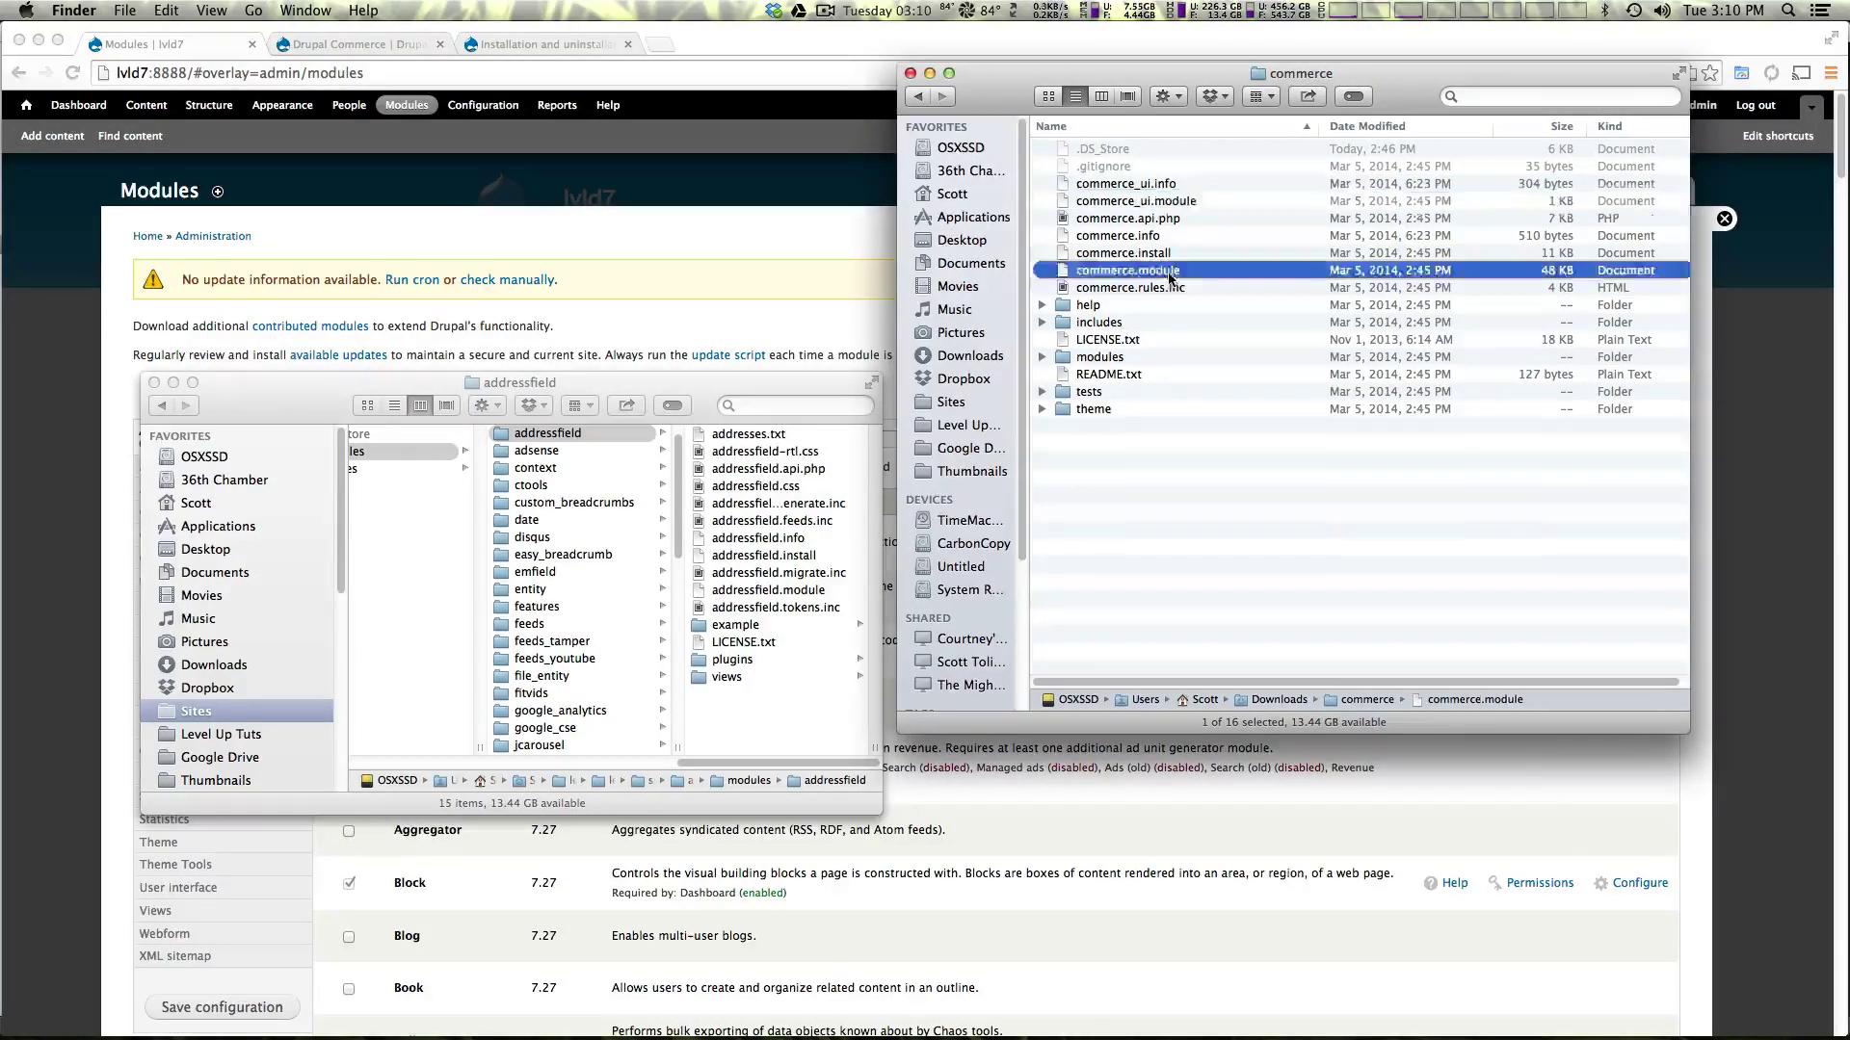
# - Expand the modules subfolder to look at the checkout and line_item submodules, then collapse it
pyautogui.click(1103, 358)
pyautogui.press('Right')
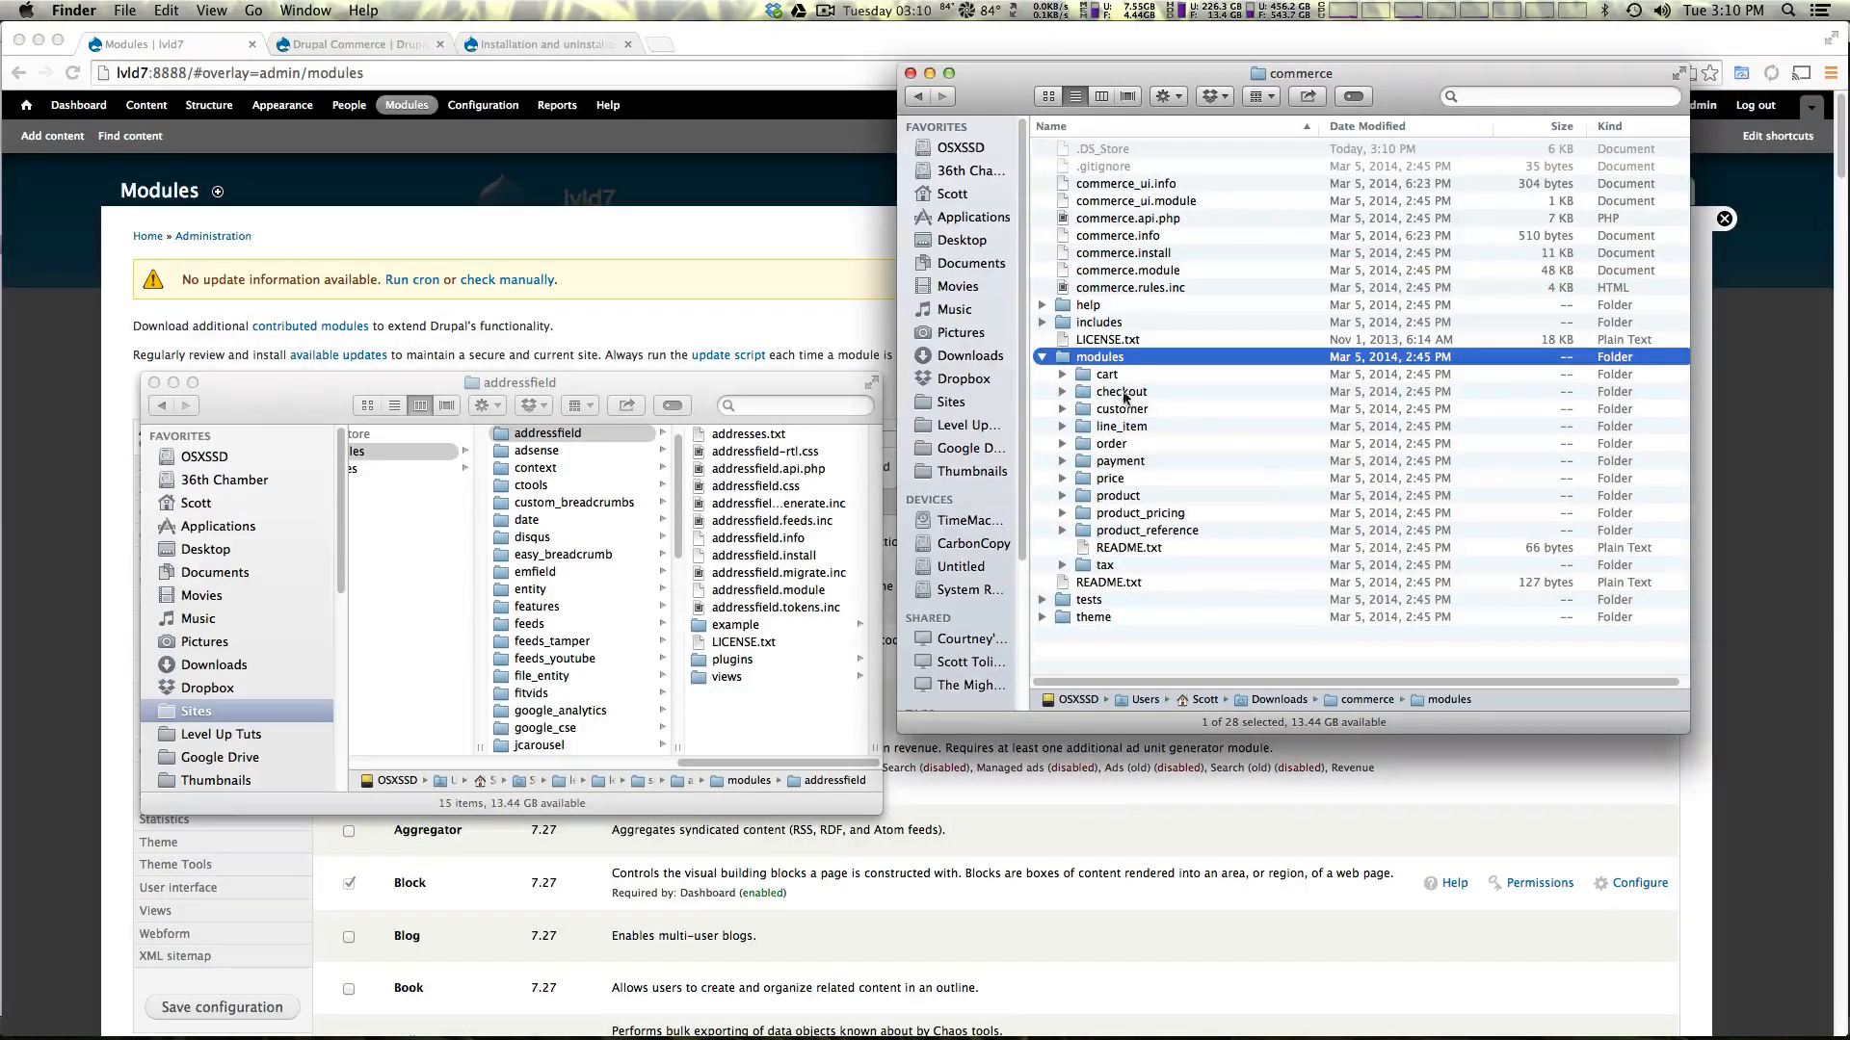
pyautogui.click(1127, 394)
pyautogui.click(1127, 428)
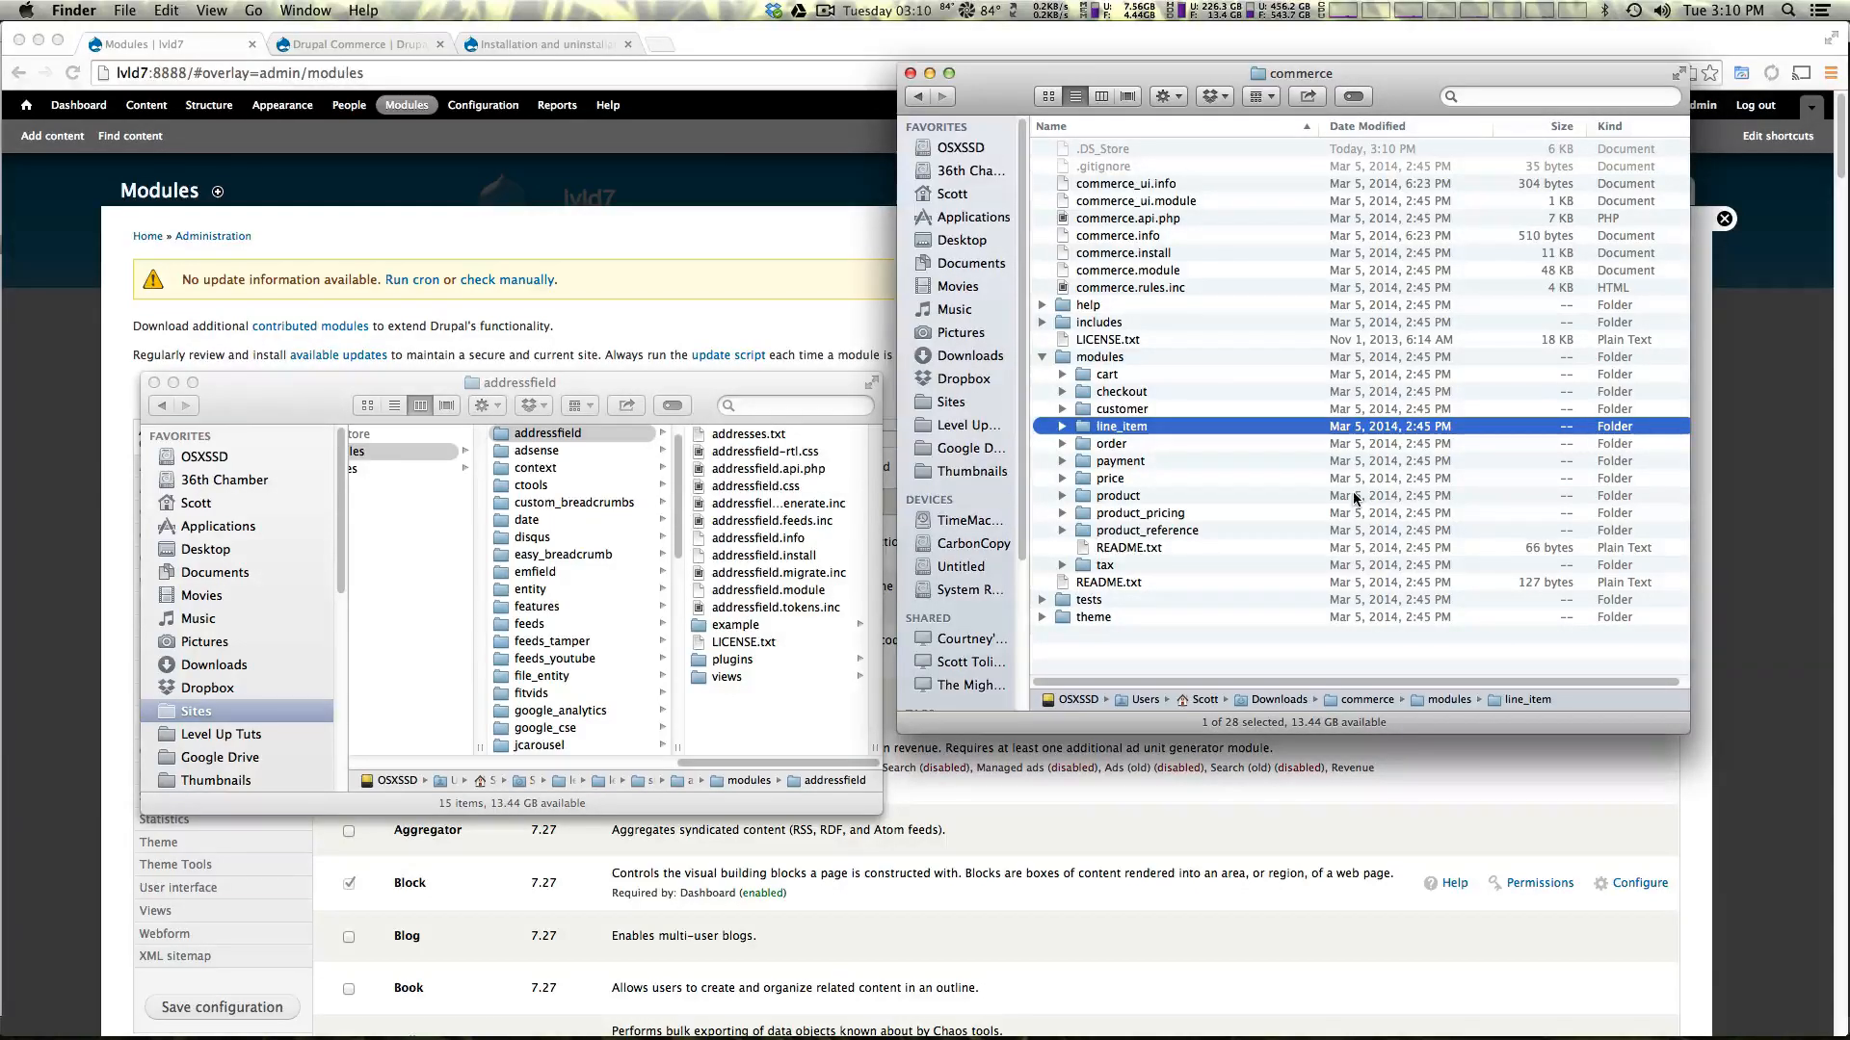
pyautogui.click(1044, 358)
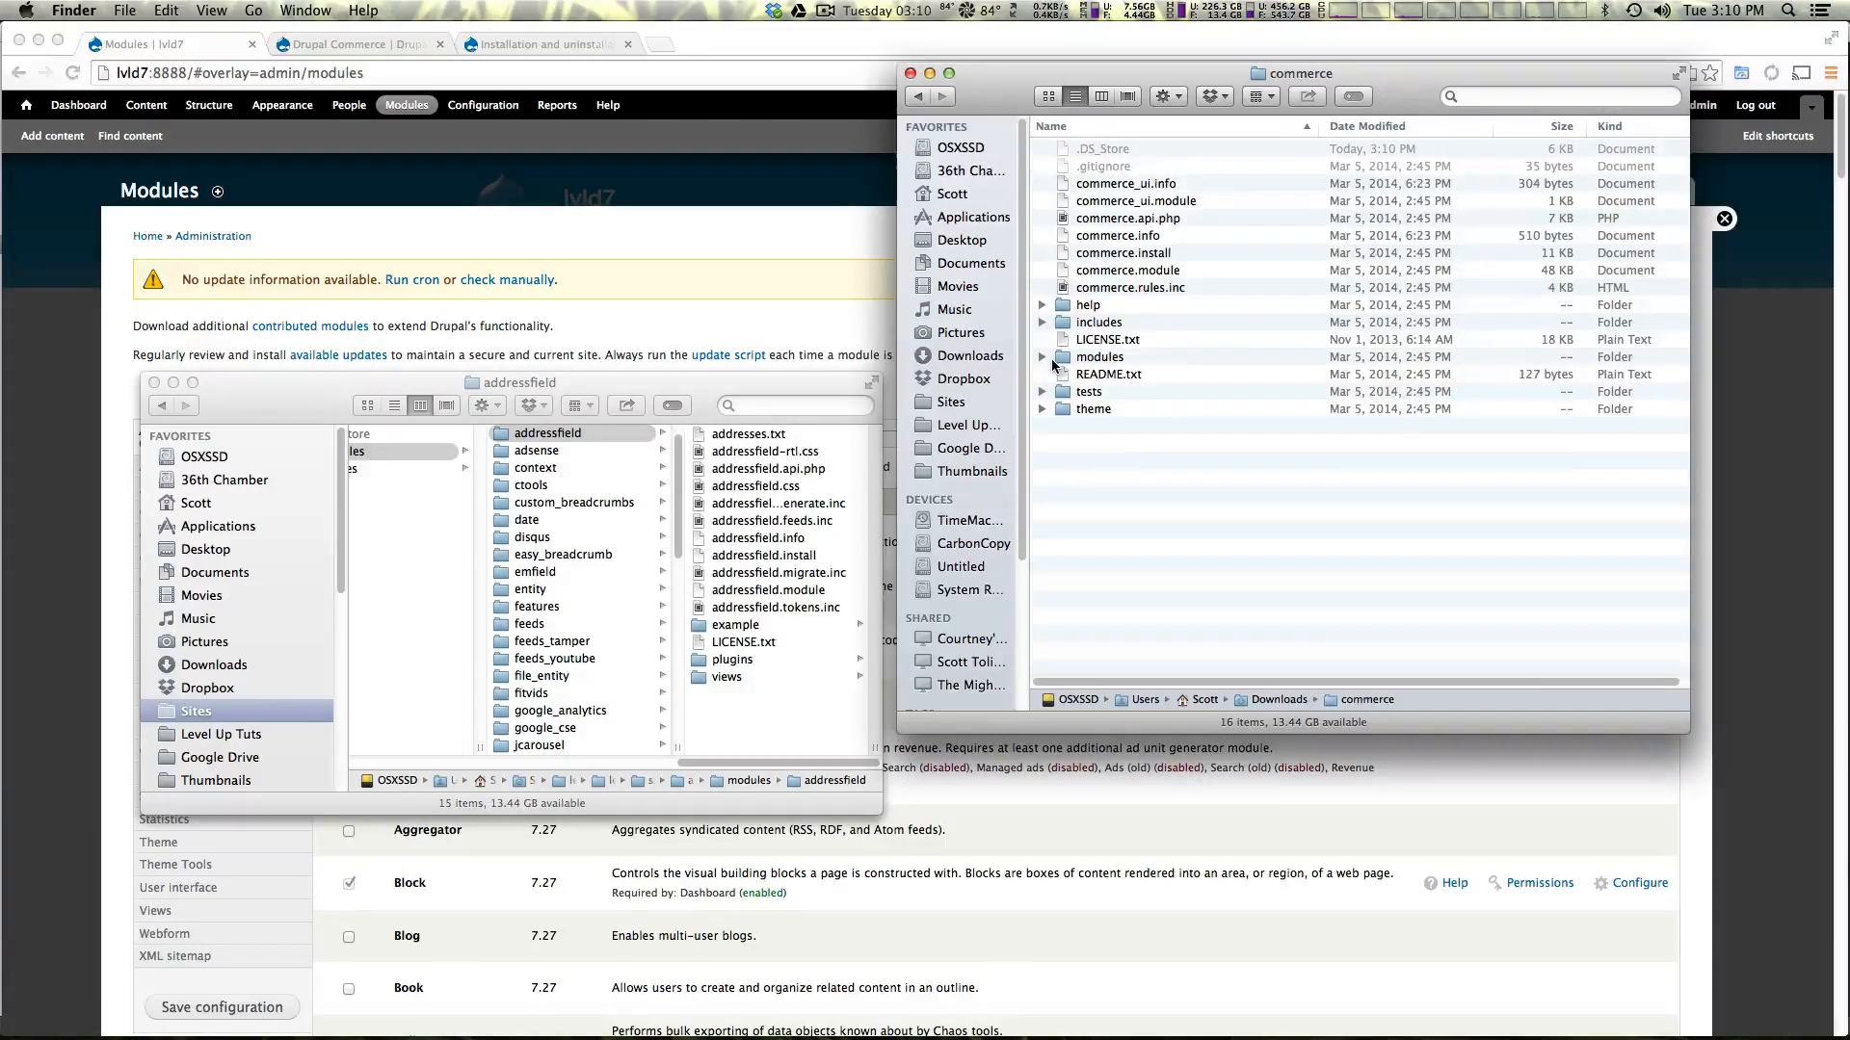
# - Move the commerce folder from Downloads into sites/all/modules and return to the Modules page
pyautogui.press('super+Up')
pyautogui.moveTo(1104, 201); pyautogui.dragTo(414, 450)
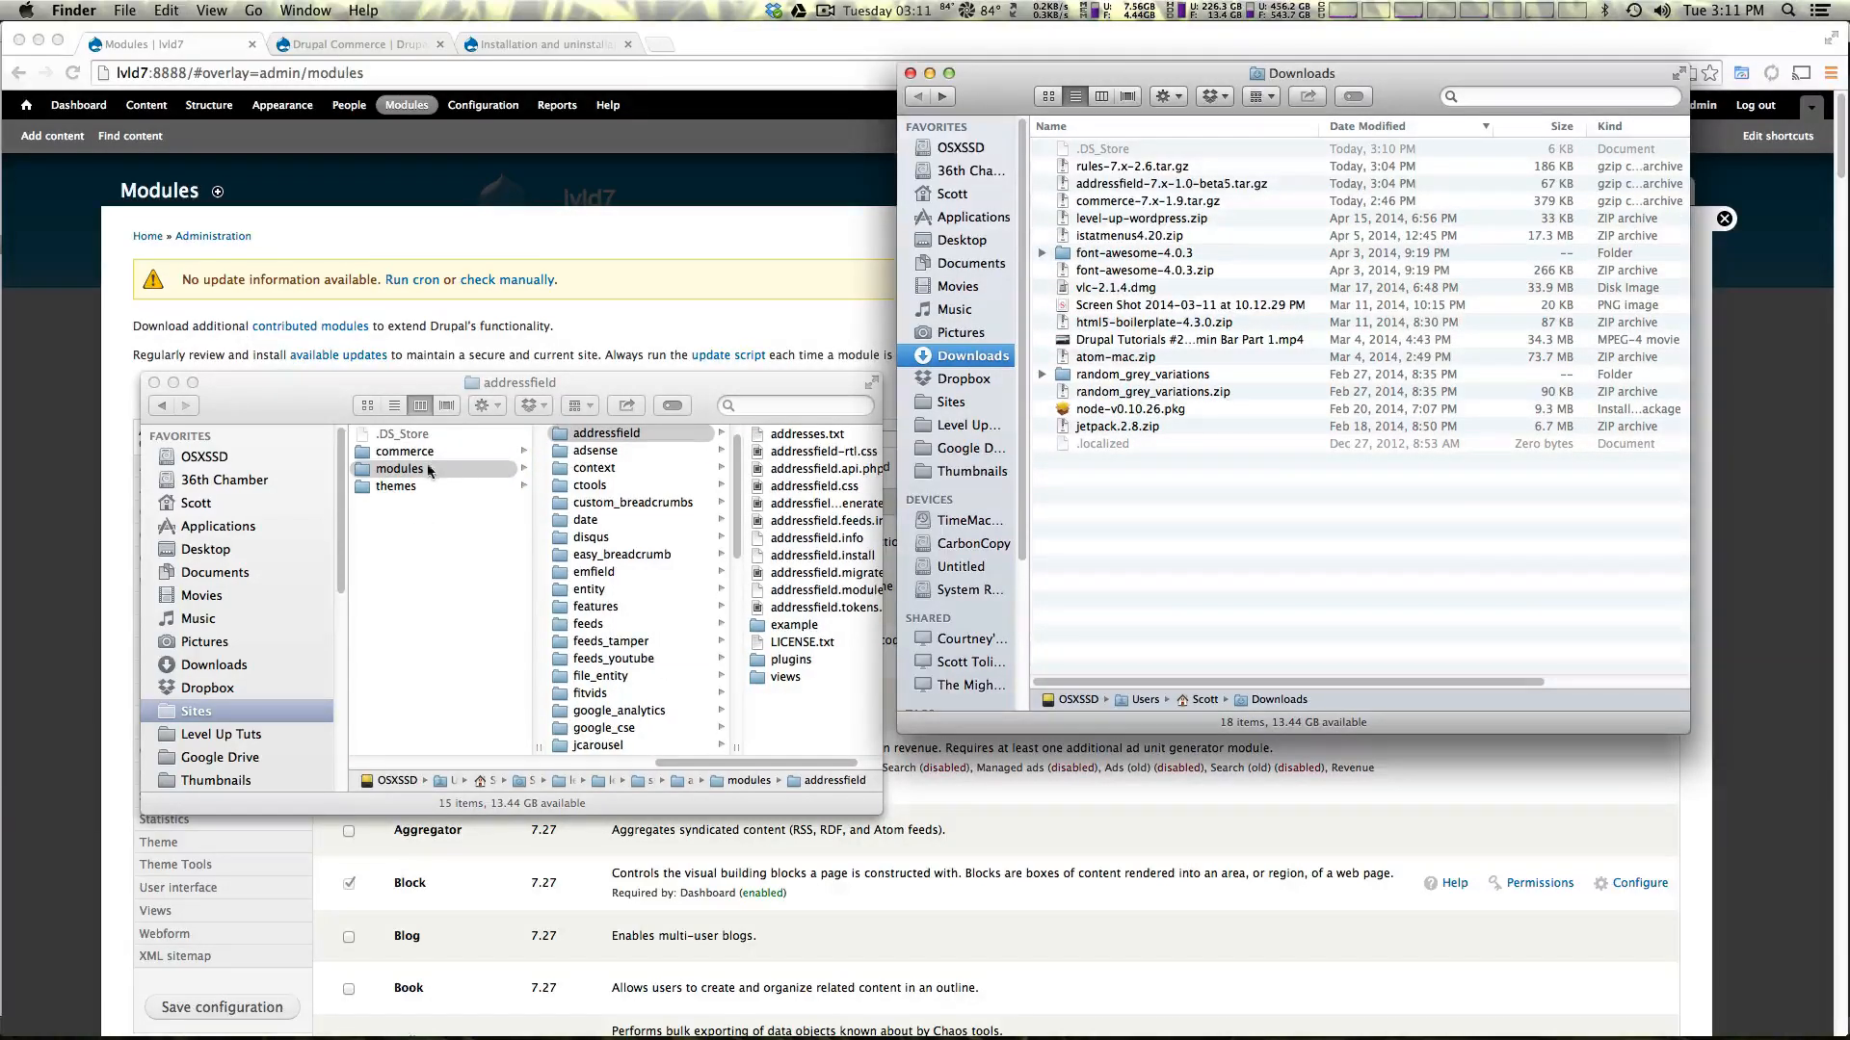
pyautogui.click(427, 469)
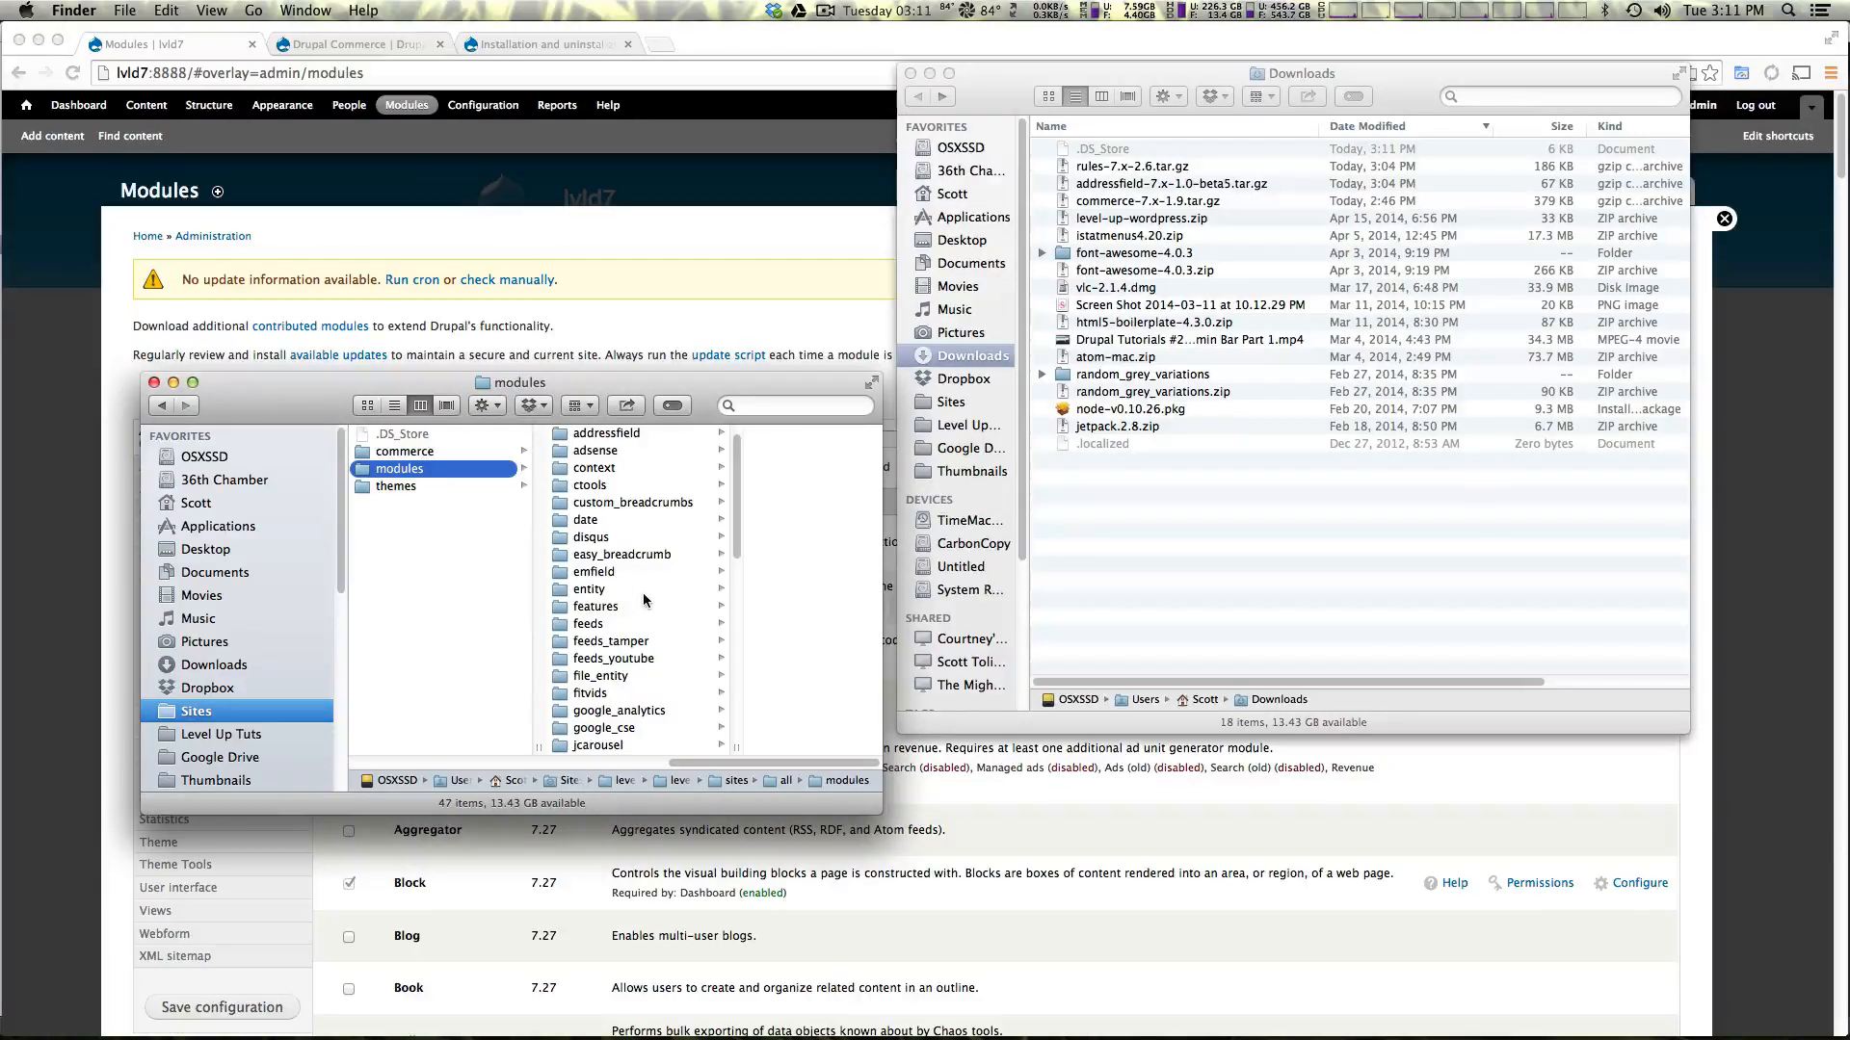
pyautogui.scroll(1, 644, 585)
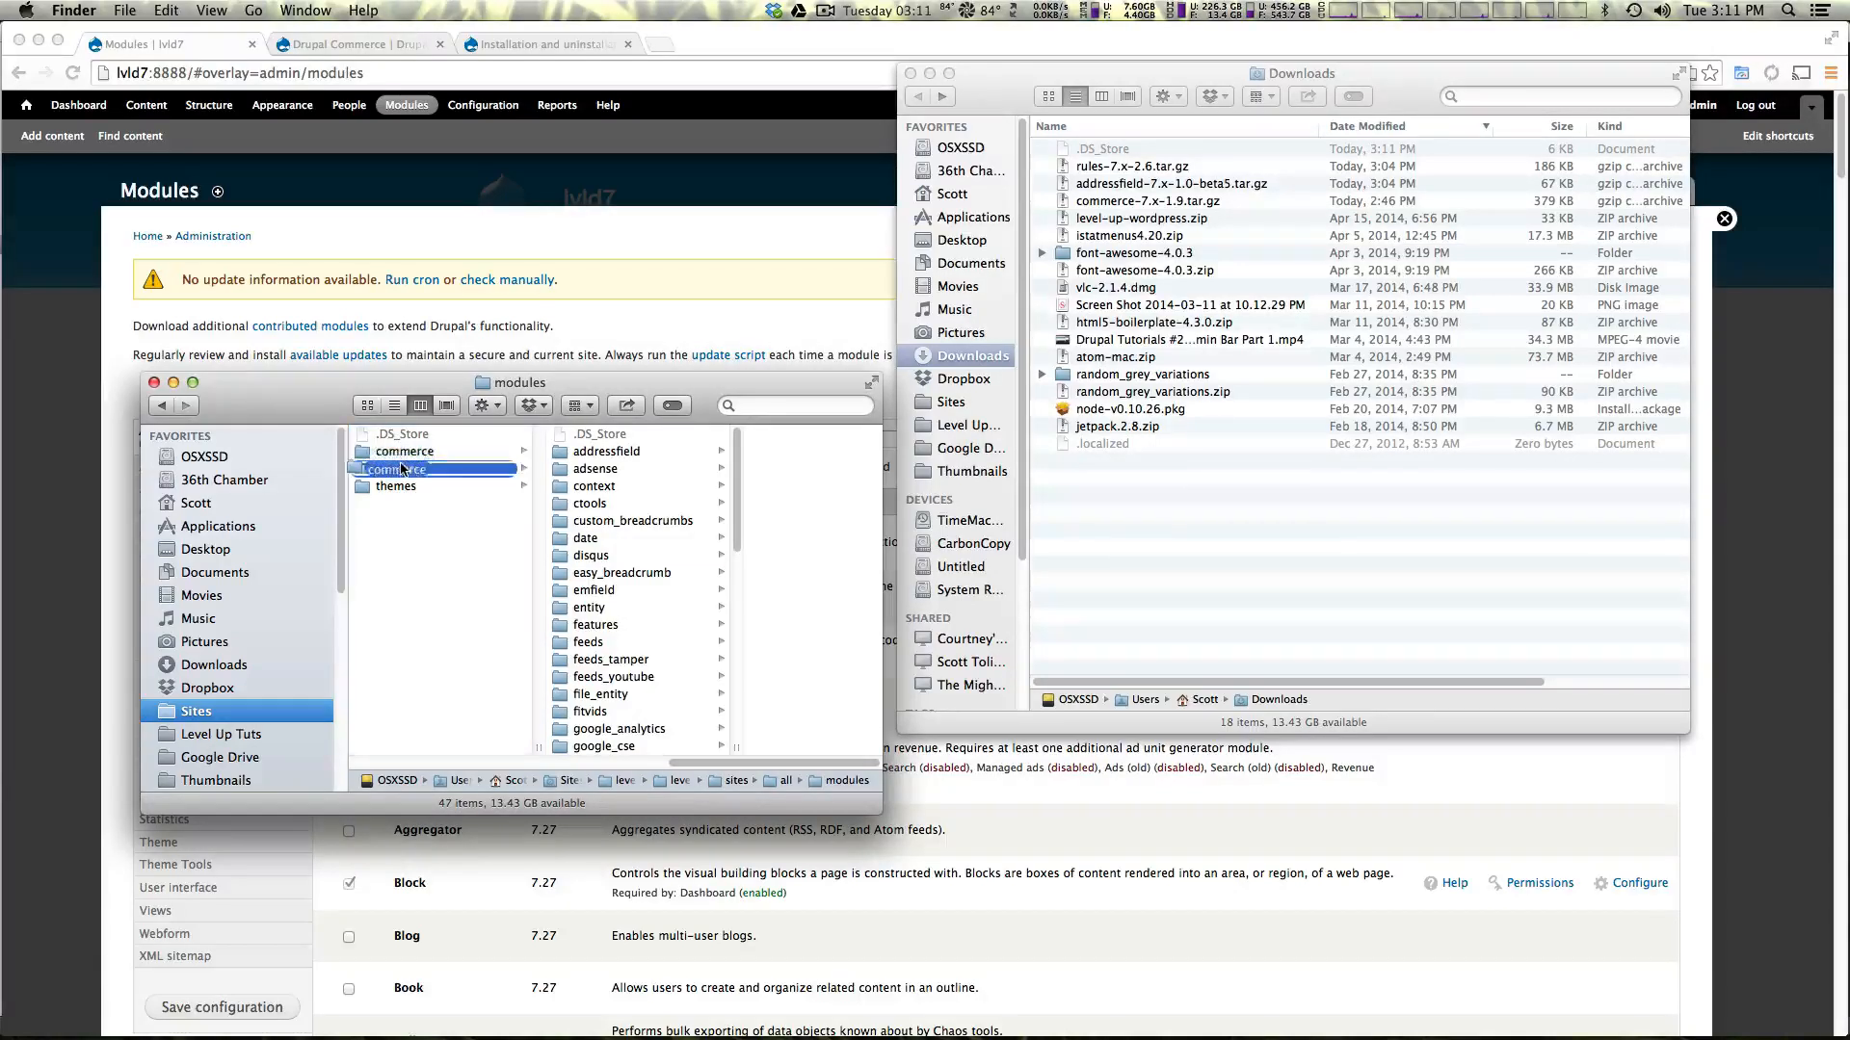
pyautogui.moveTo(406, 452); pyautogui.dragTo(400, 468)
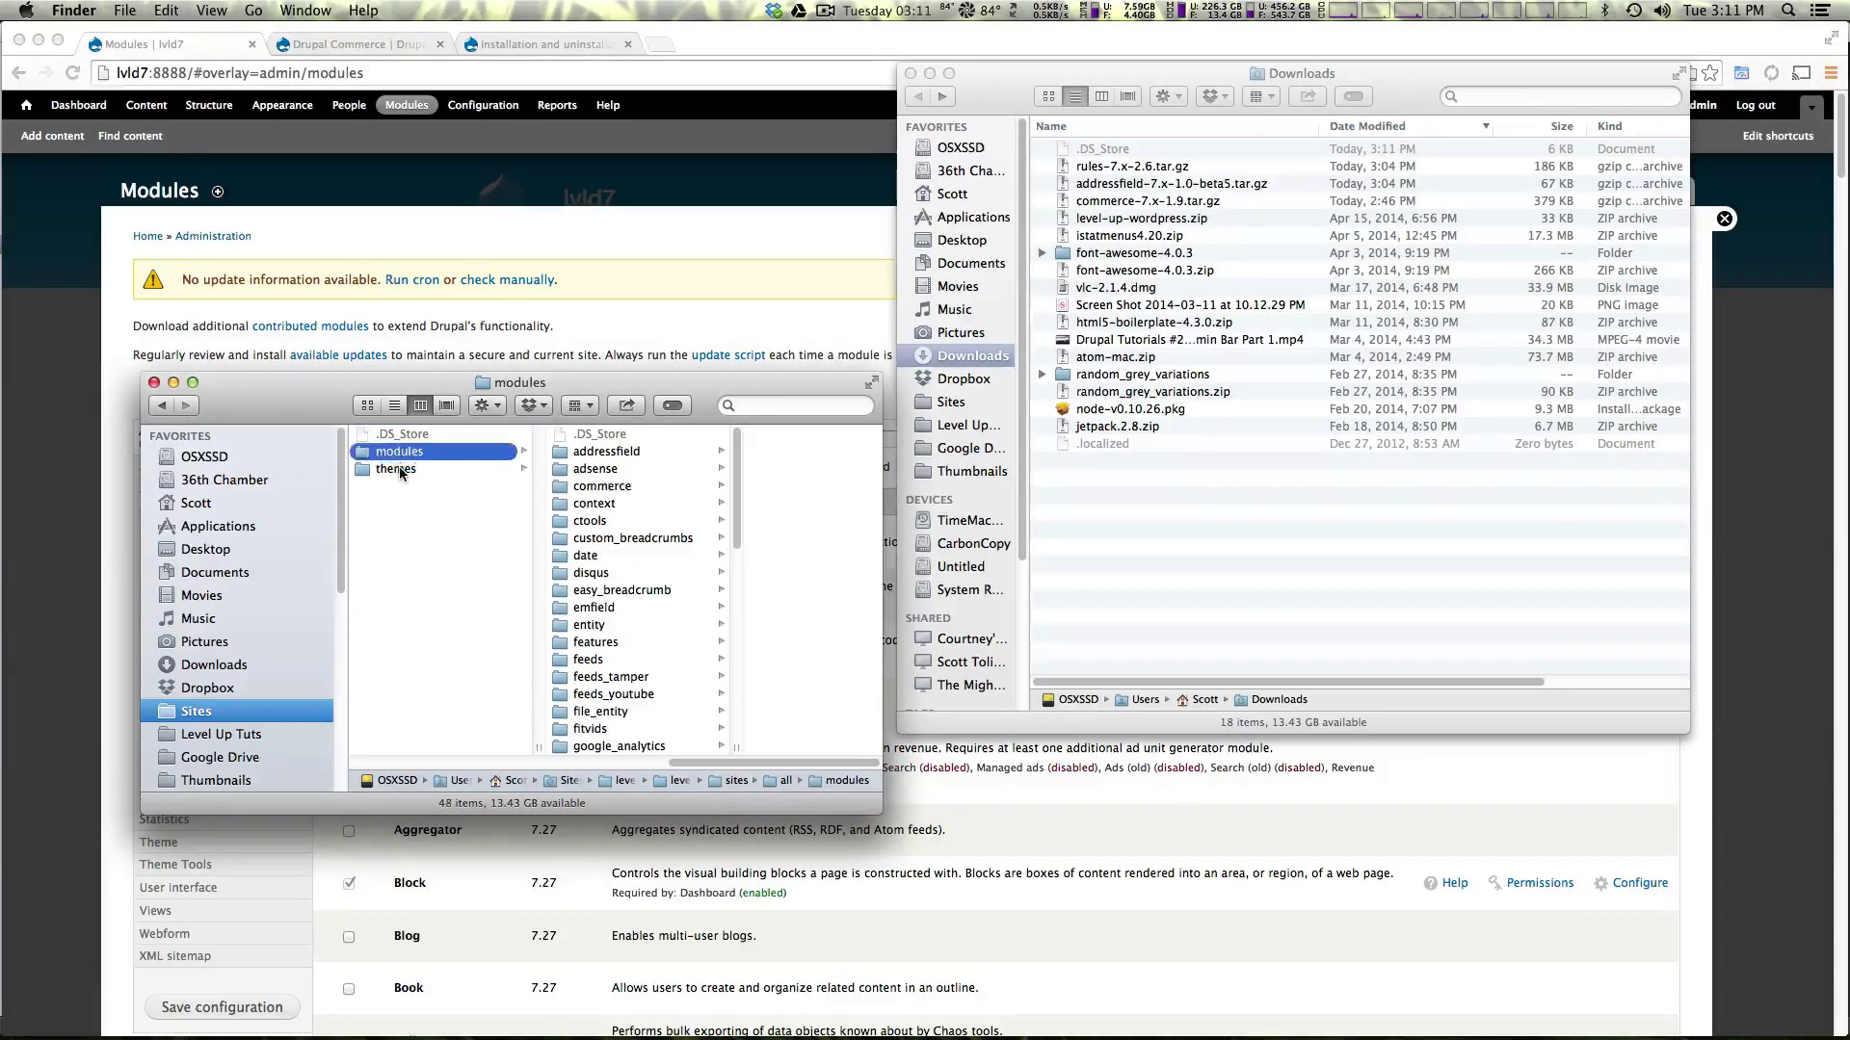
pyautogui.click(654, 295)
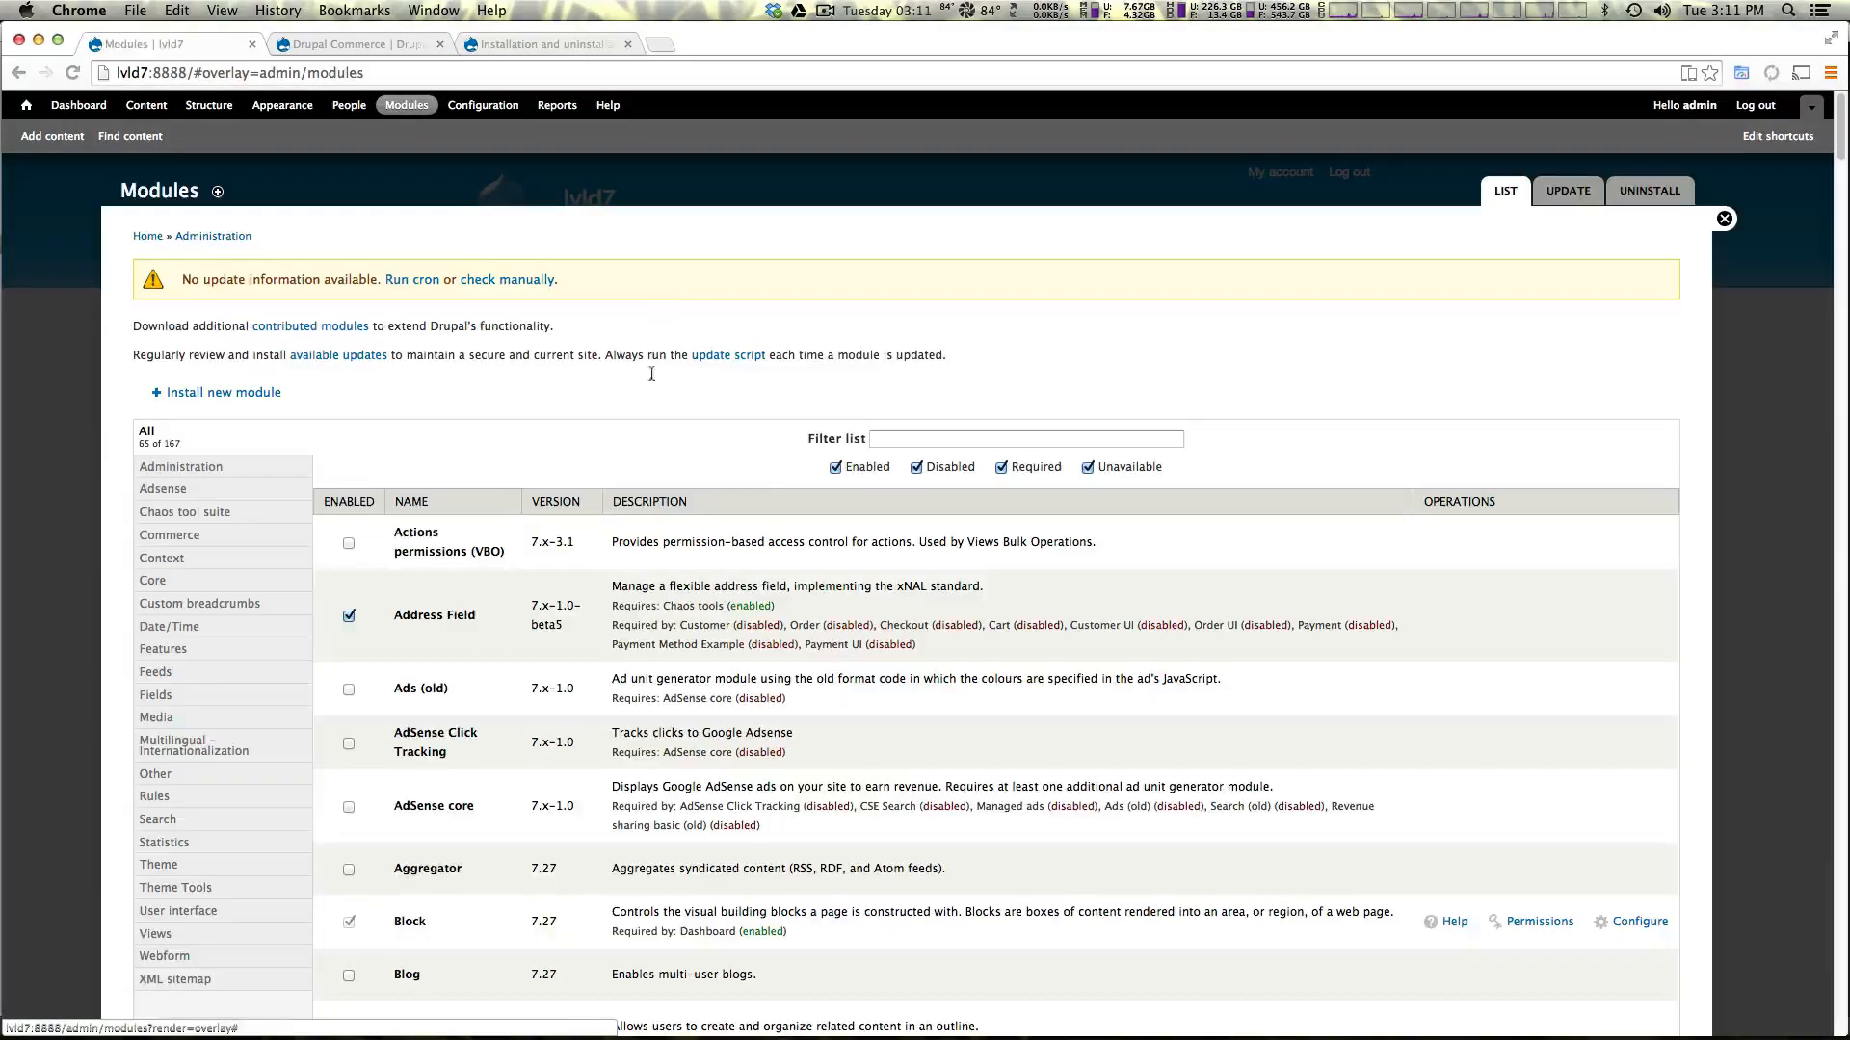
# - Filter the Modules list to the Commerce group
pyautogui.click(170, 535)
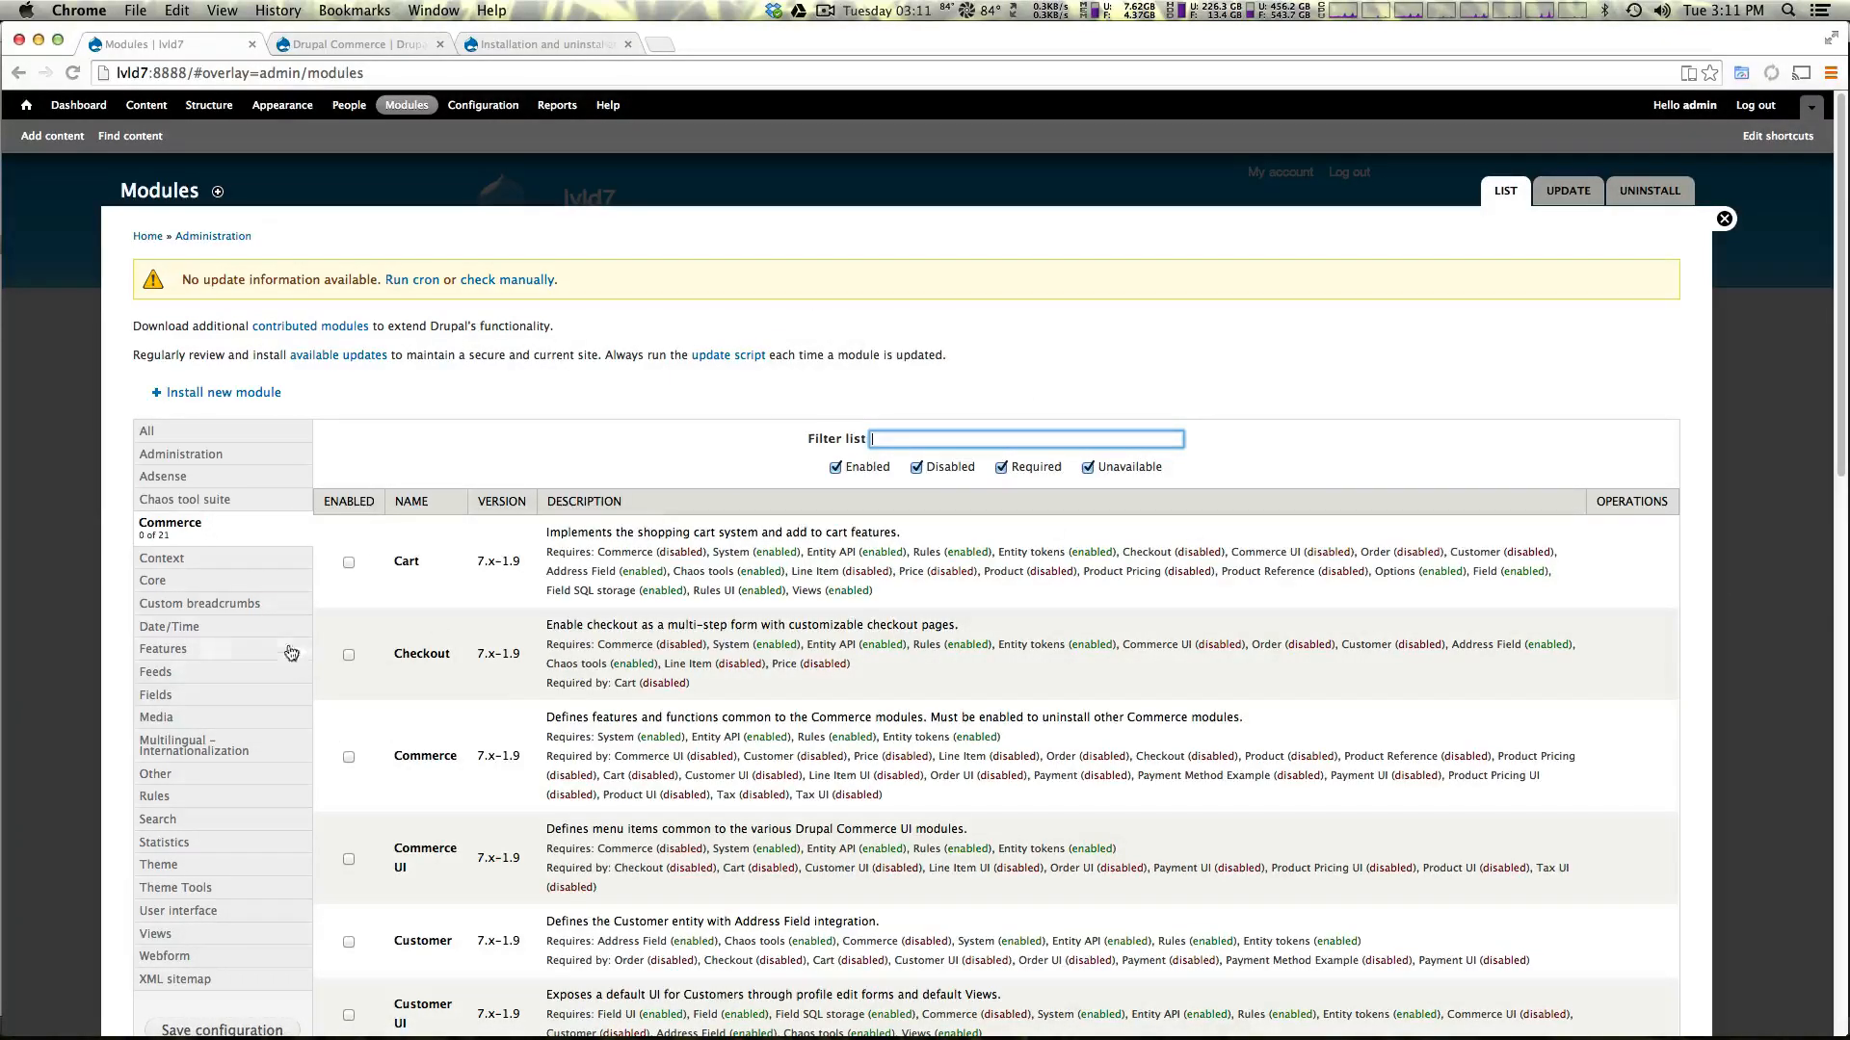
pyautogui.scroll(-2, 289, 578)
# - Tick Cart, Checkout, Commerce, Commerce UI, Customer, Customer UI, Line Item, Line Item UI, Order and Order UI
pyautogui.click(349, 563)
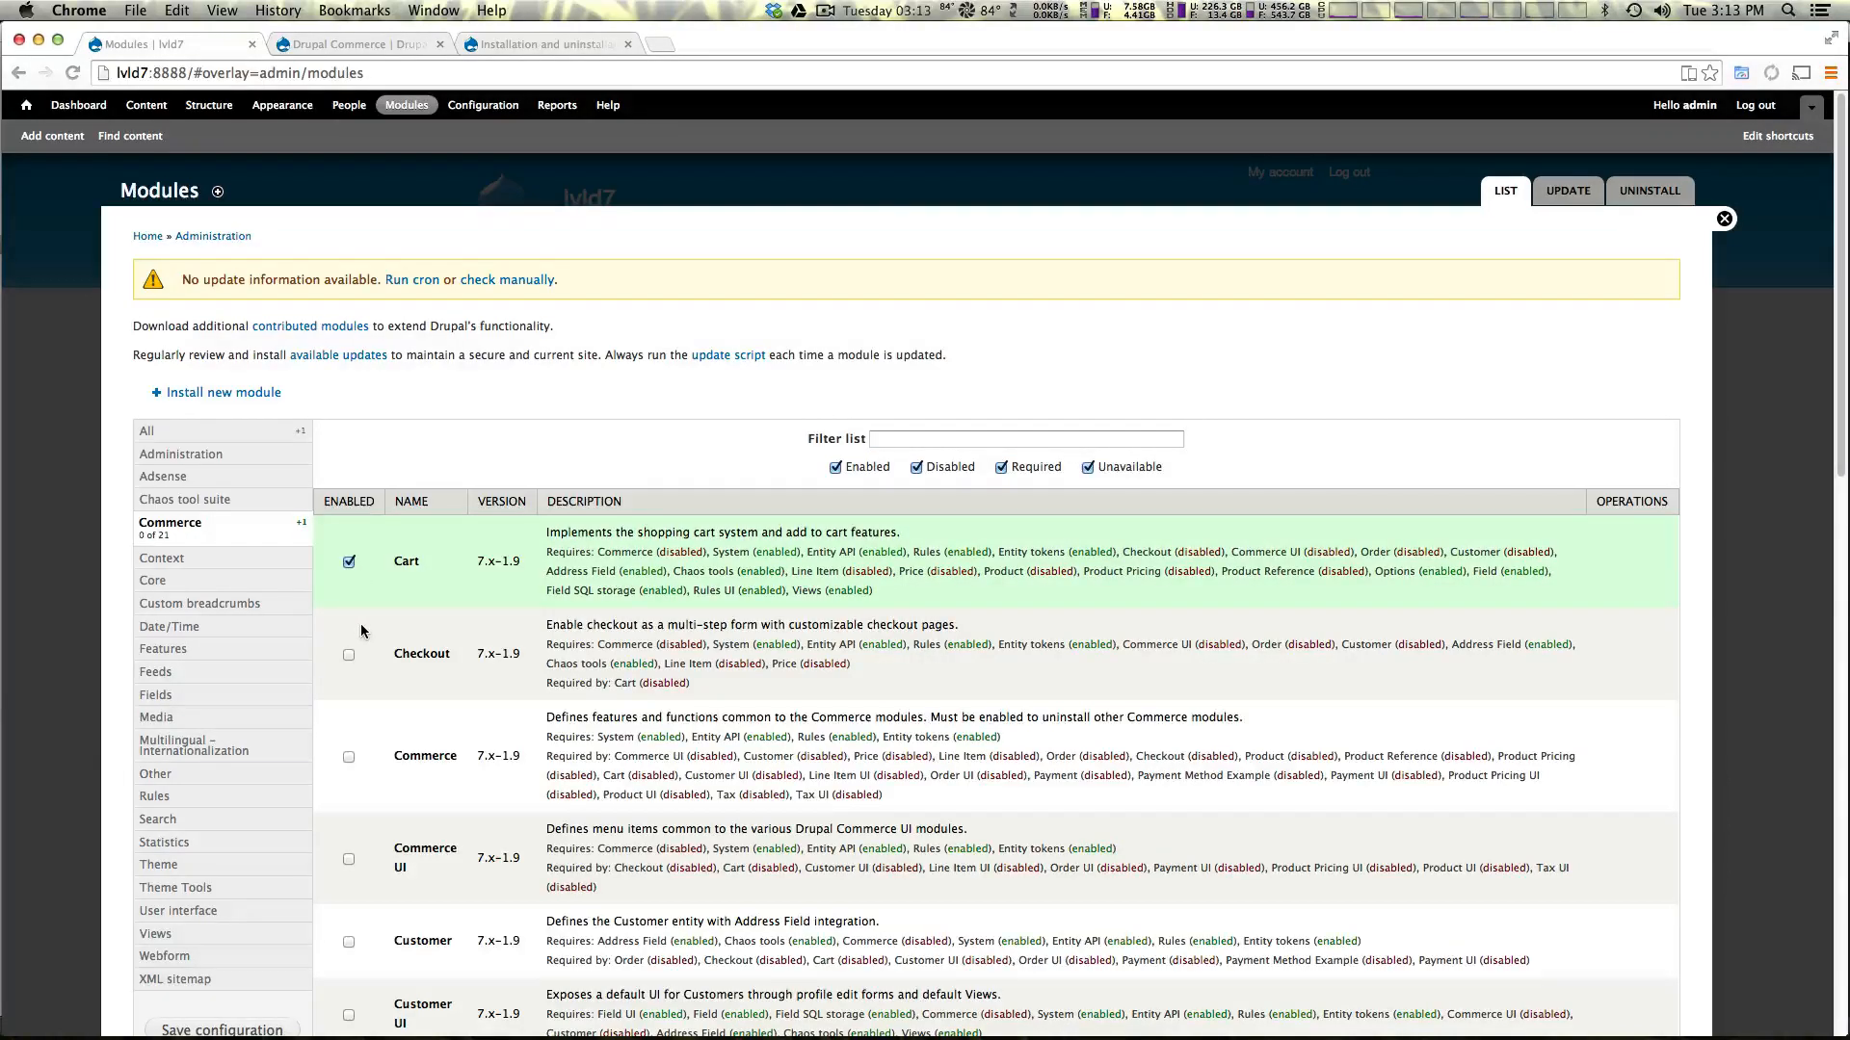
pyautogui.scroll(-2, 375, 619)
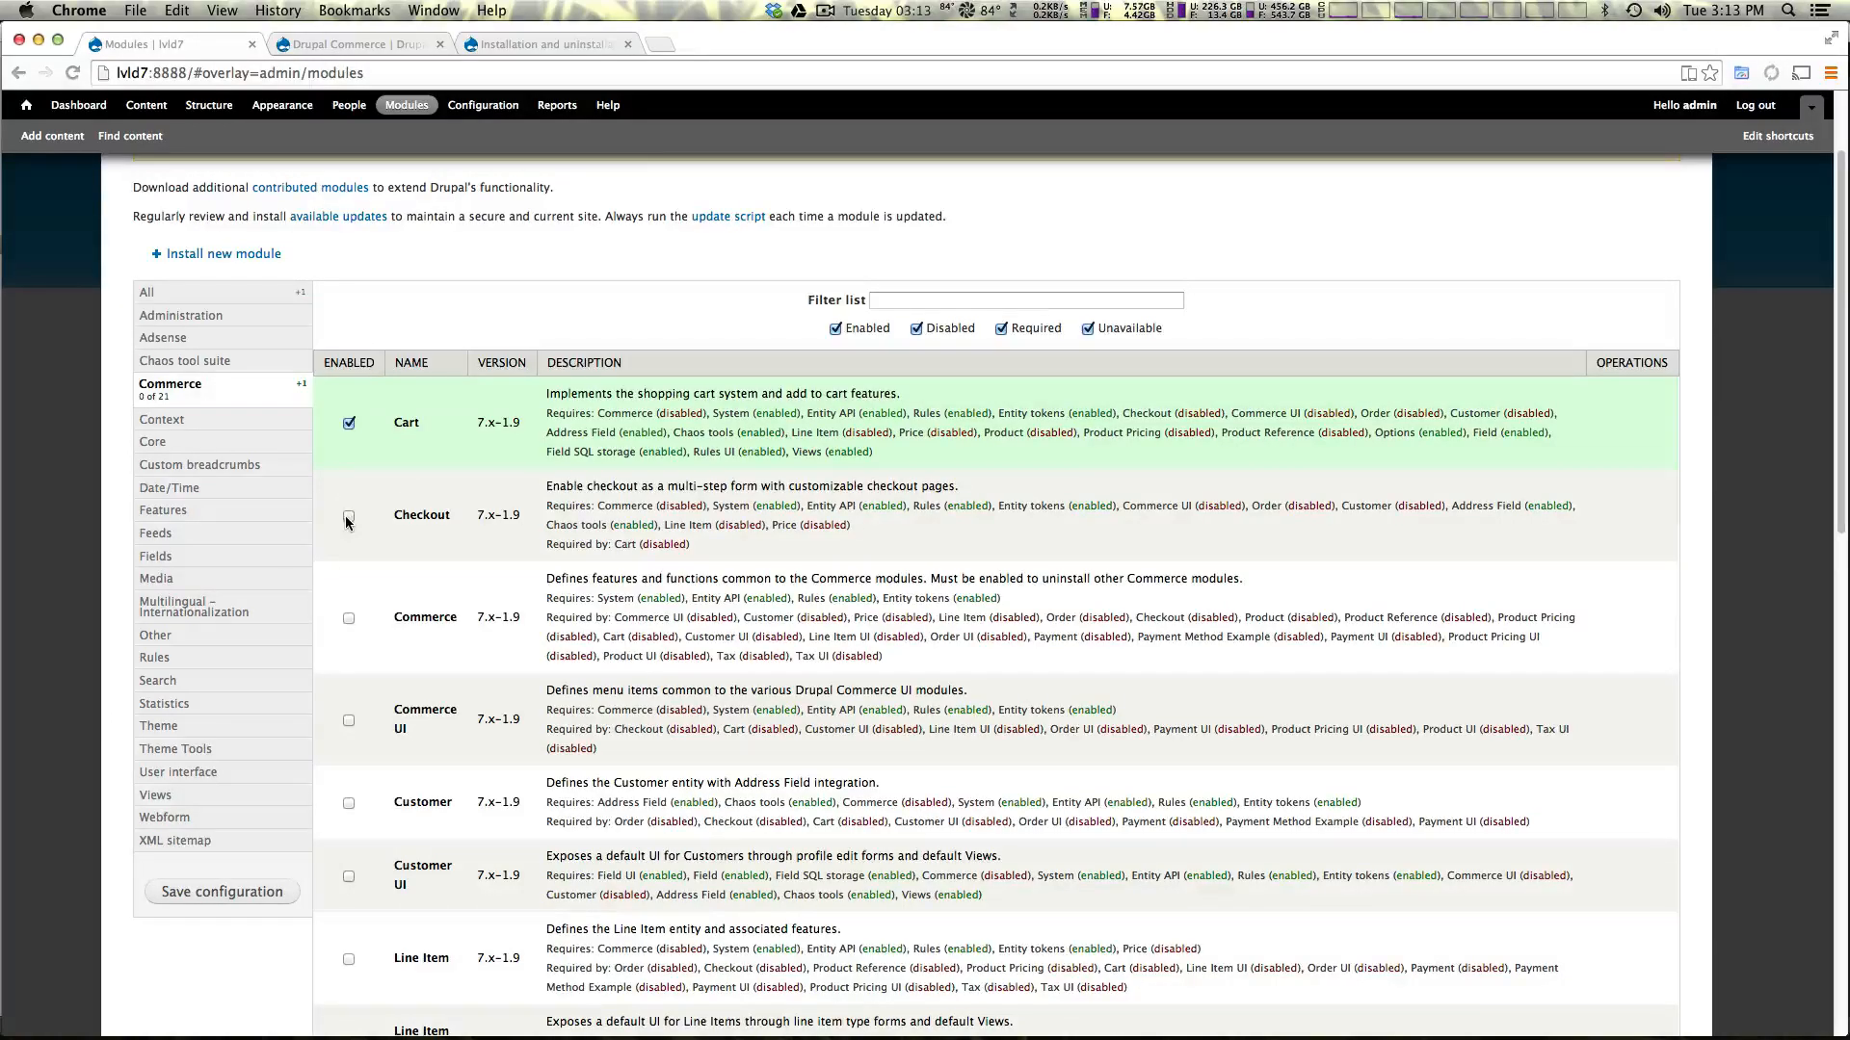
pyautogui.click(349, 516)
pyautogui.click(349, 619)
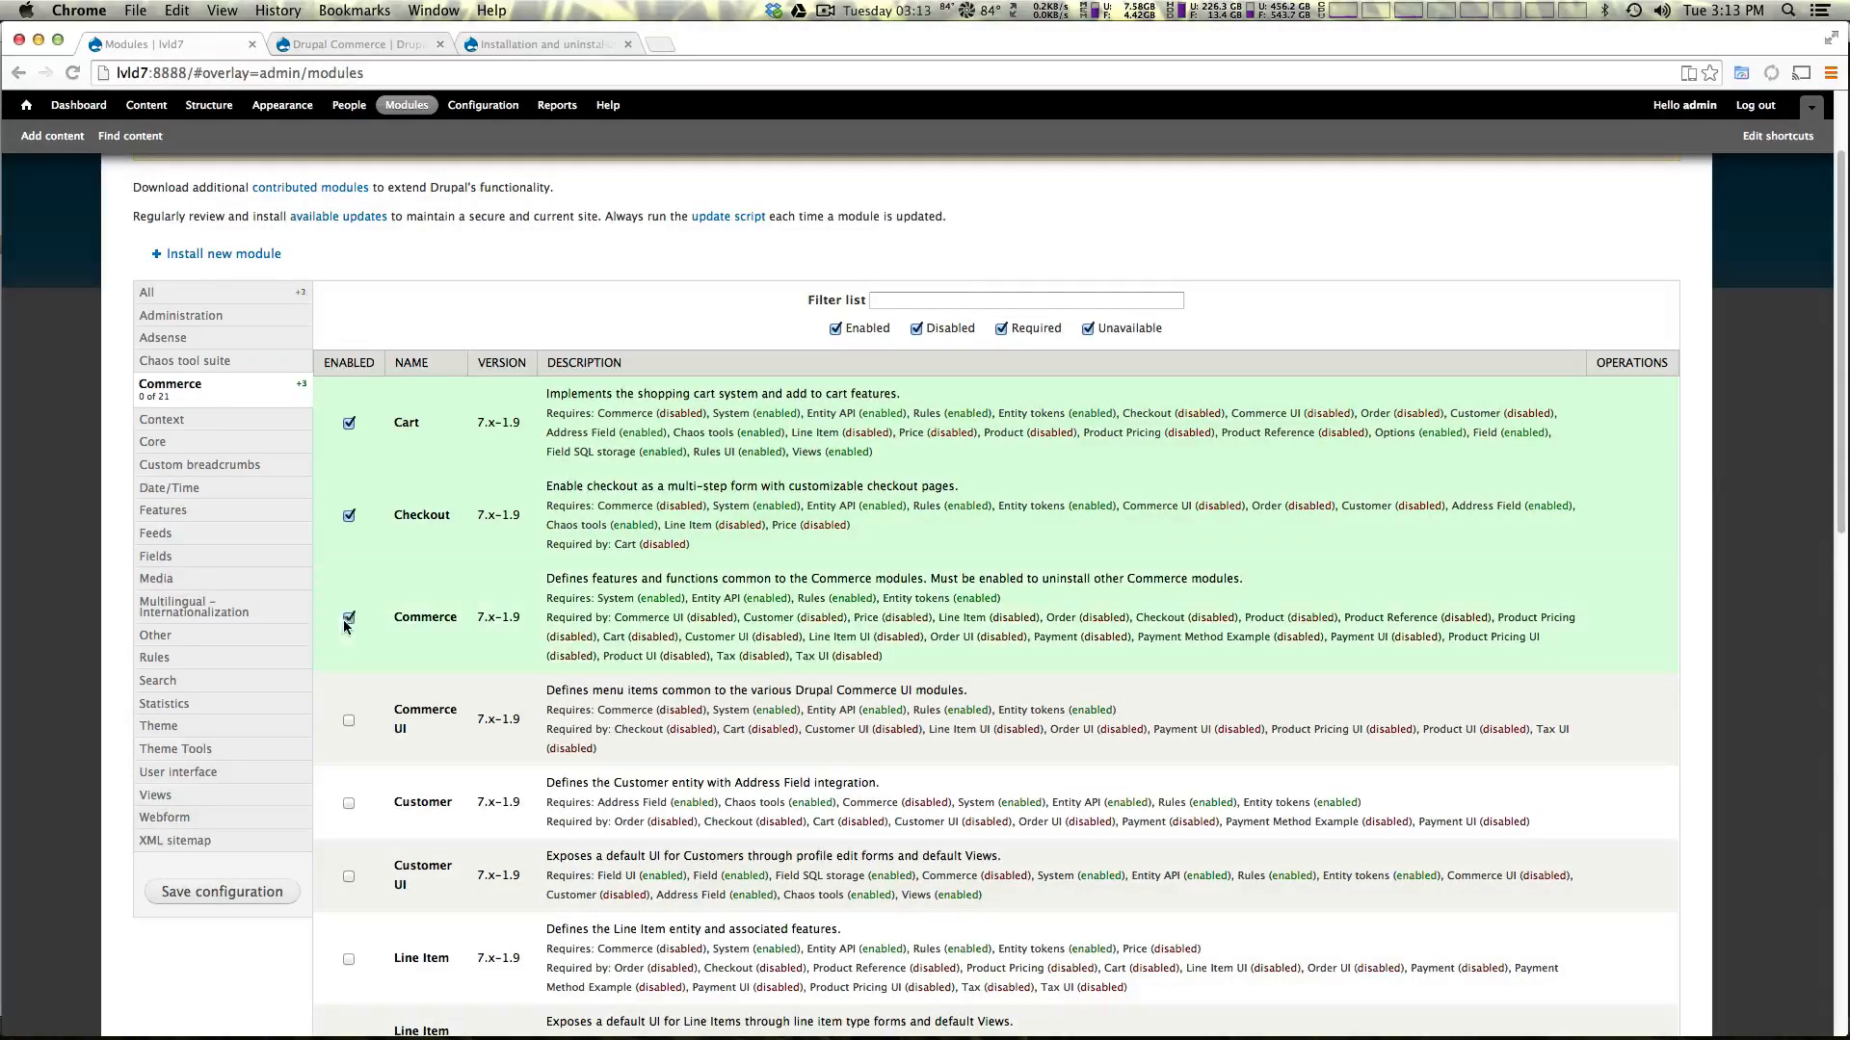
pyautogui.scroll(-4, 372, 627)
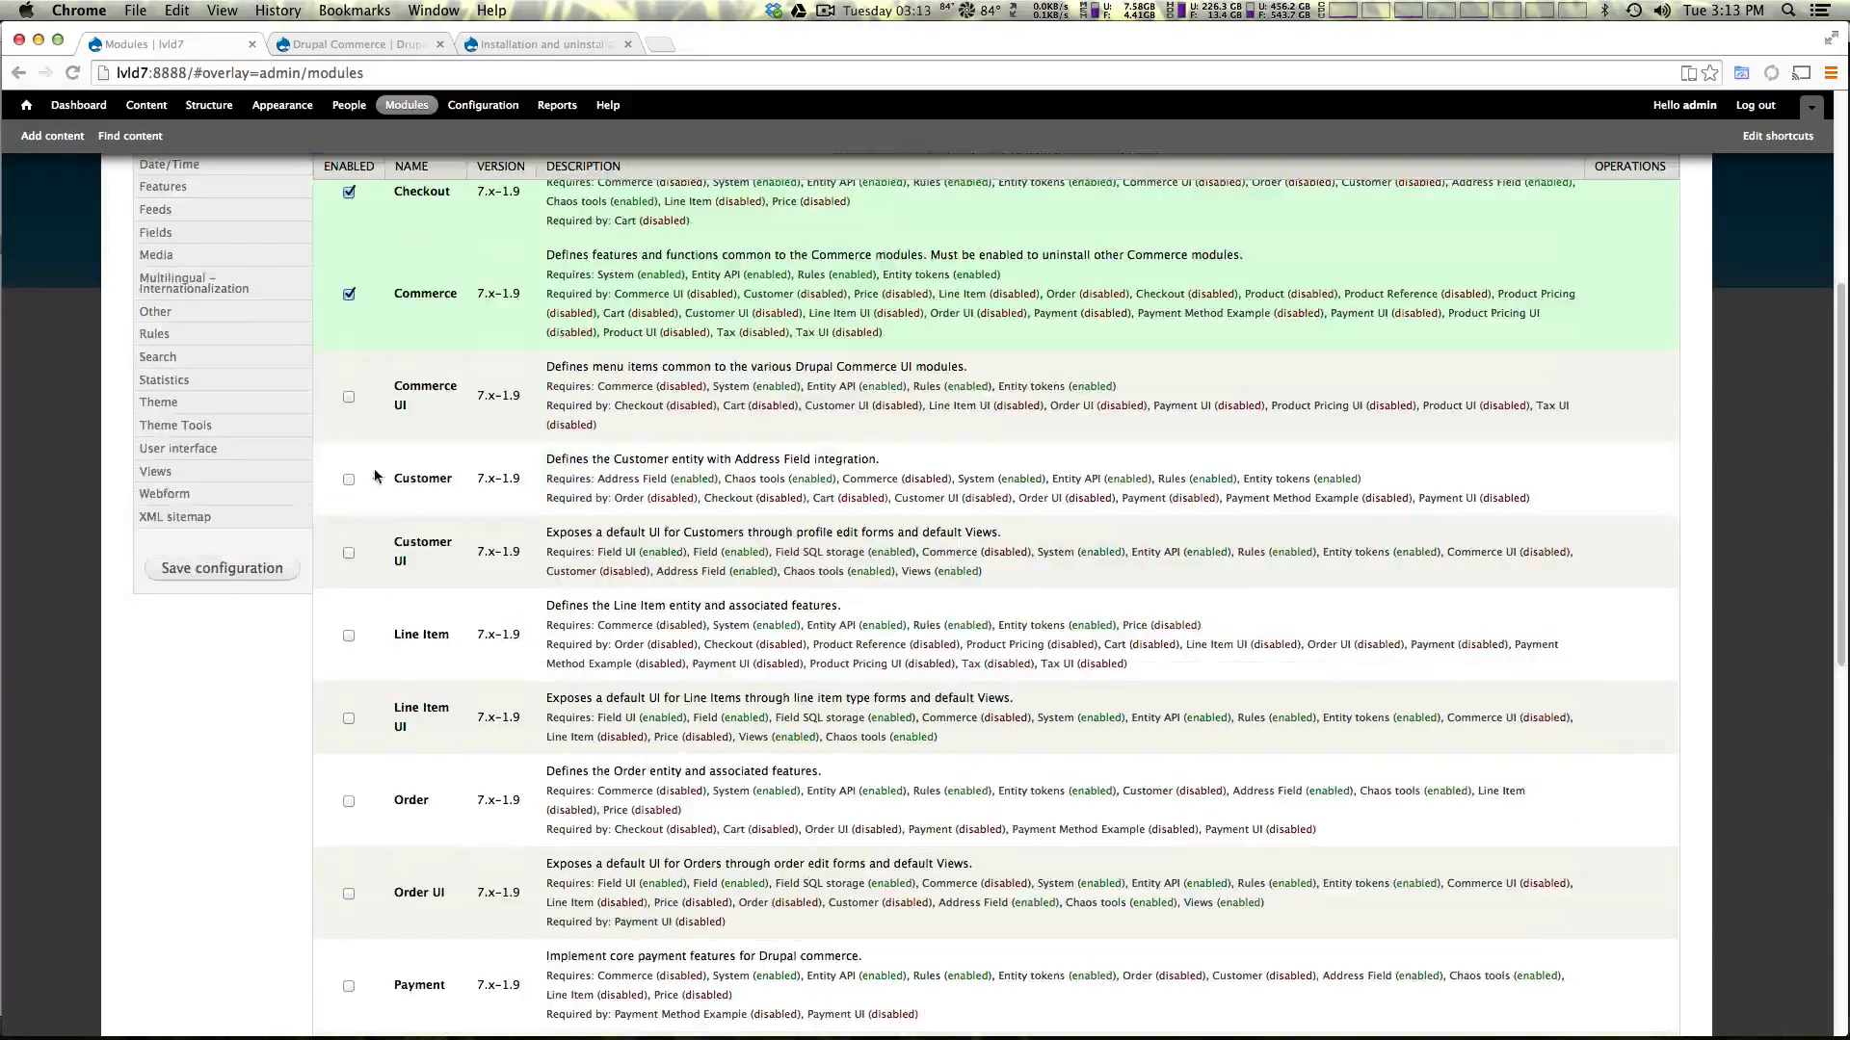
pyautogui.scroll(-1, 372, 627)
pyautogui.scroll(1, 673, 373)
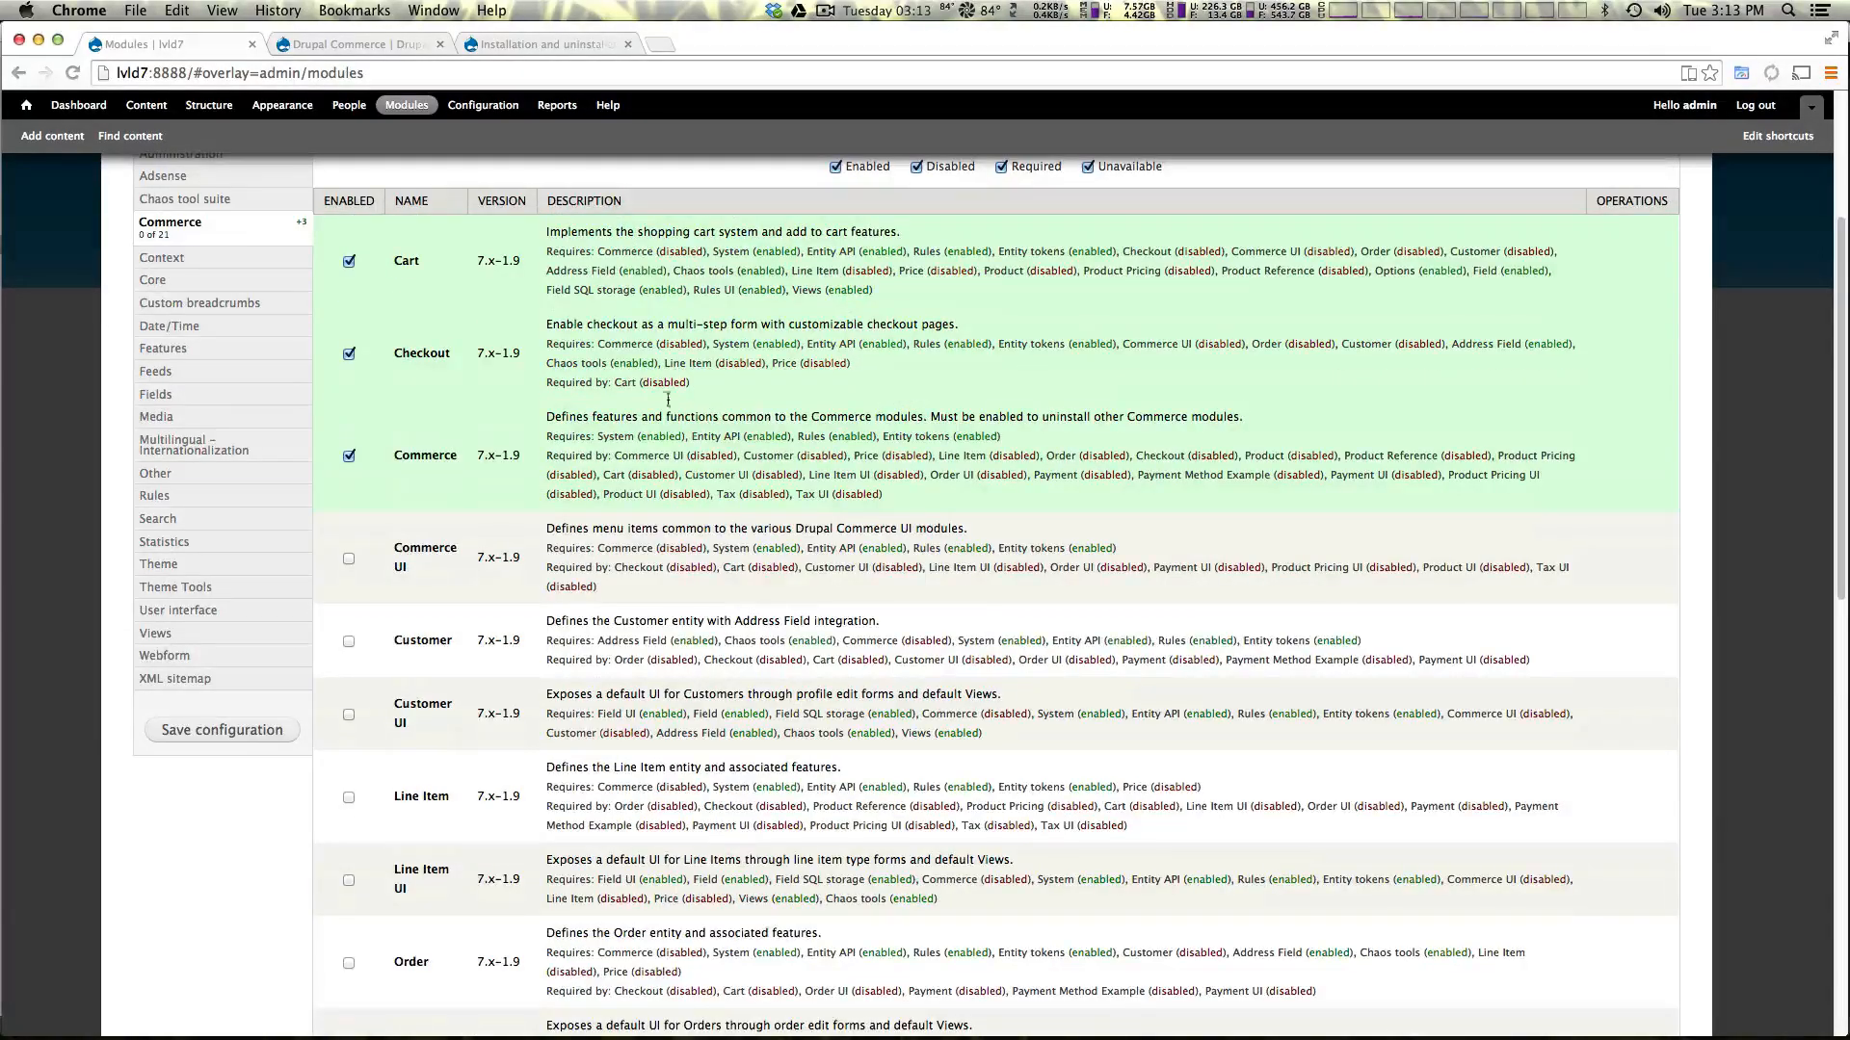
pyautogui.click(349, 559)
pyautogui.click(349, 643)
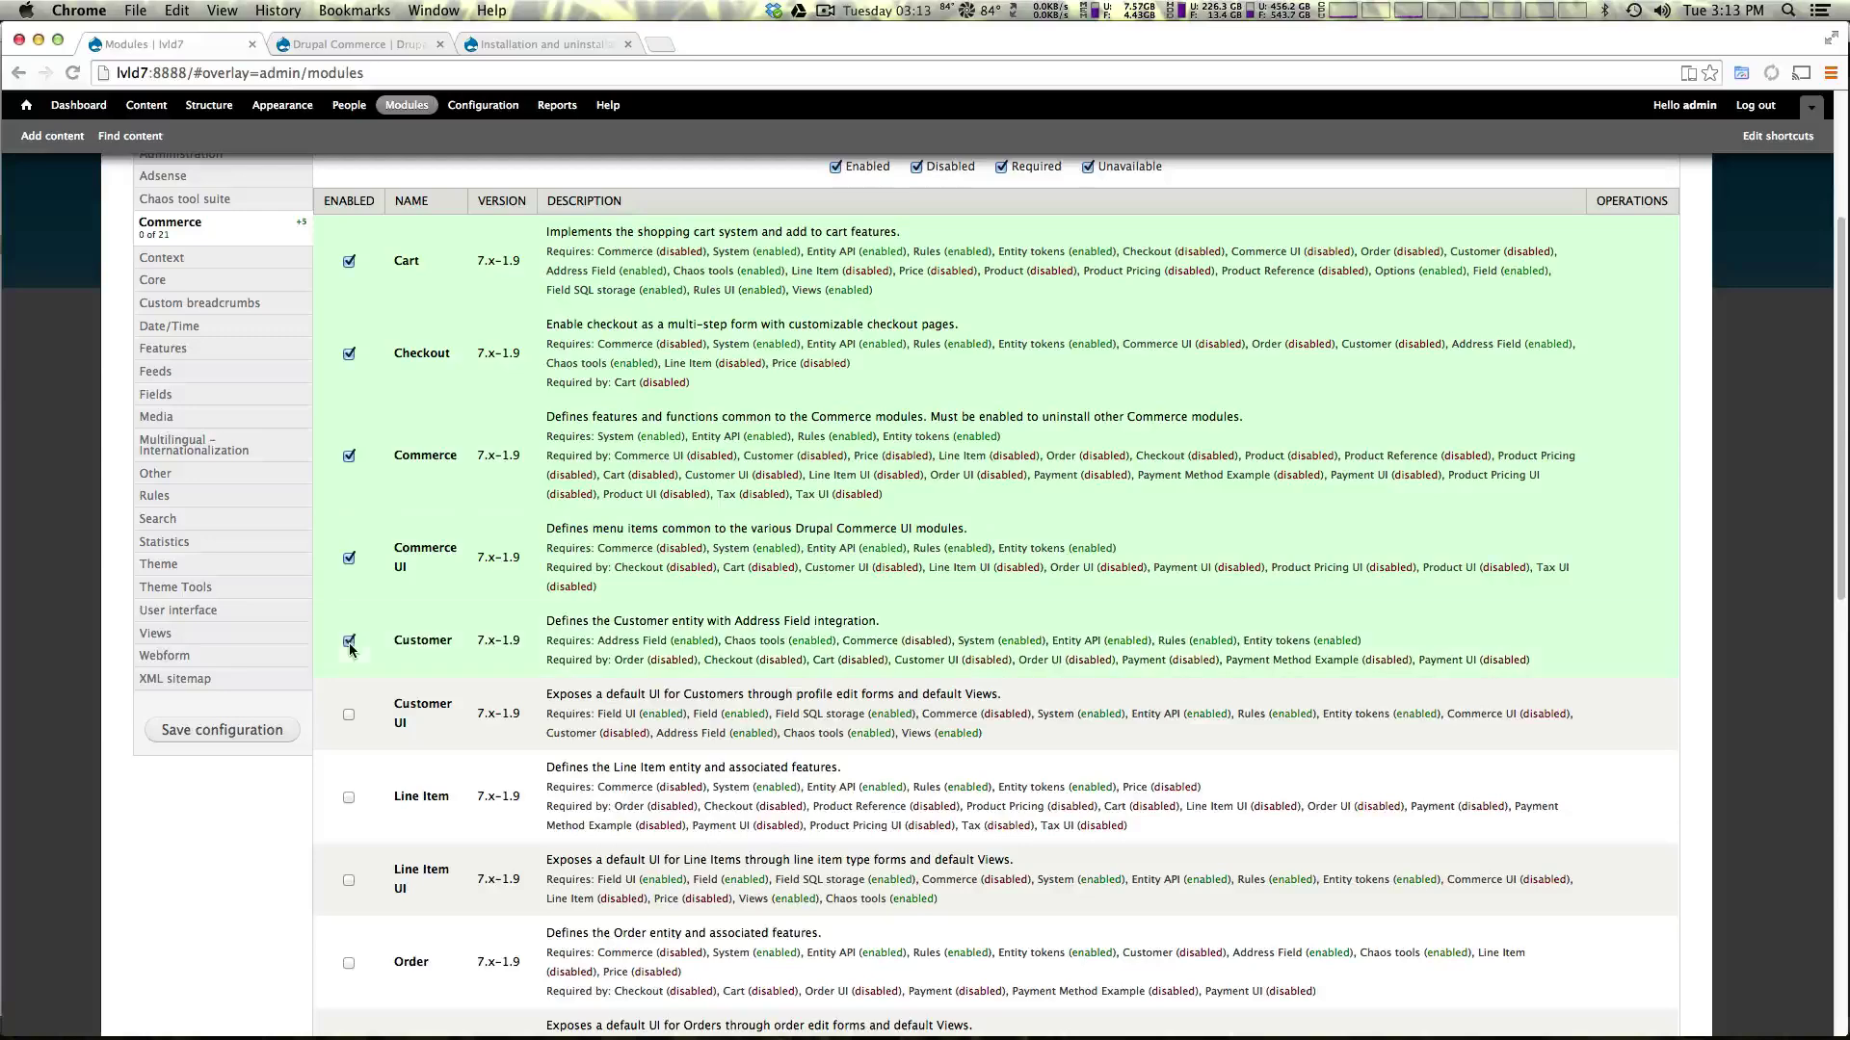
pyautogui.click(348, 714)
pyautogui.click(349, 800)
pyautogui.scroll(-8, 352, 803)
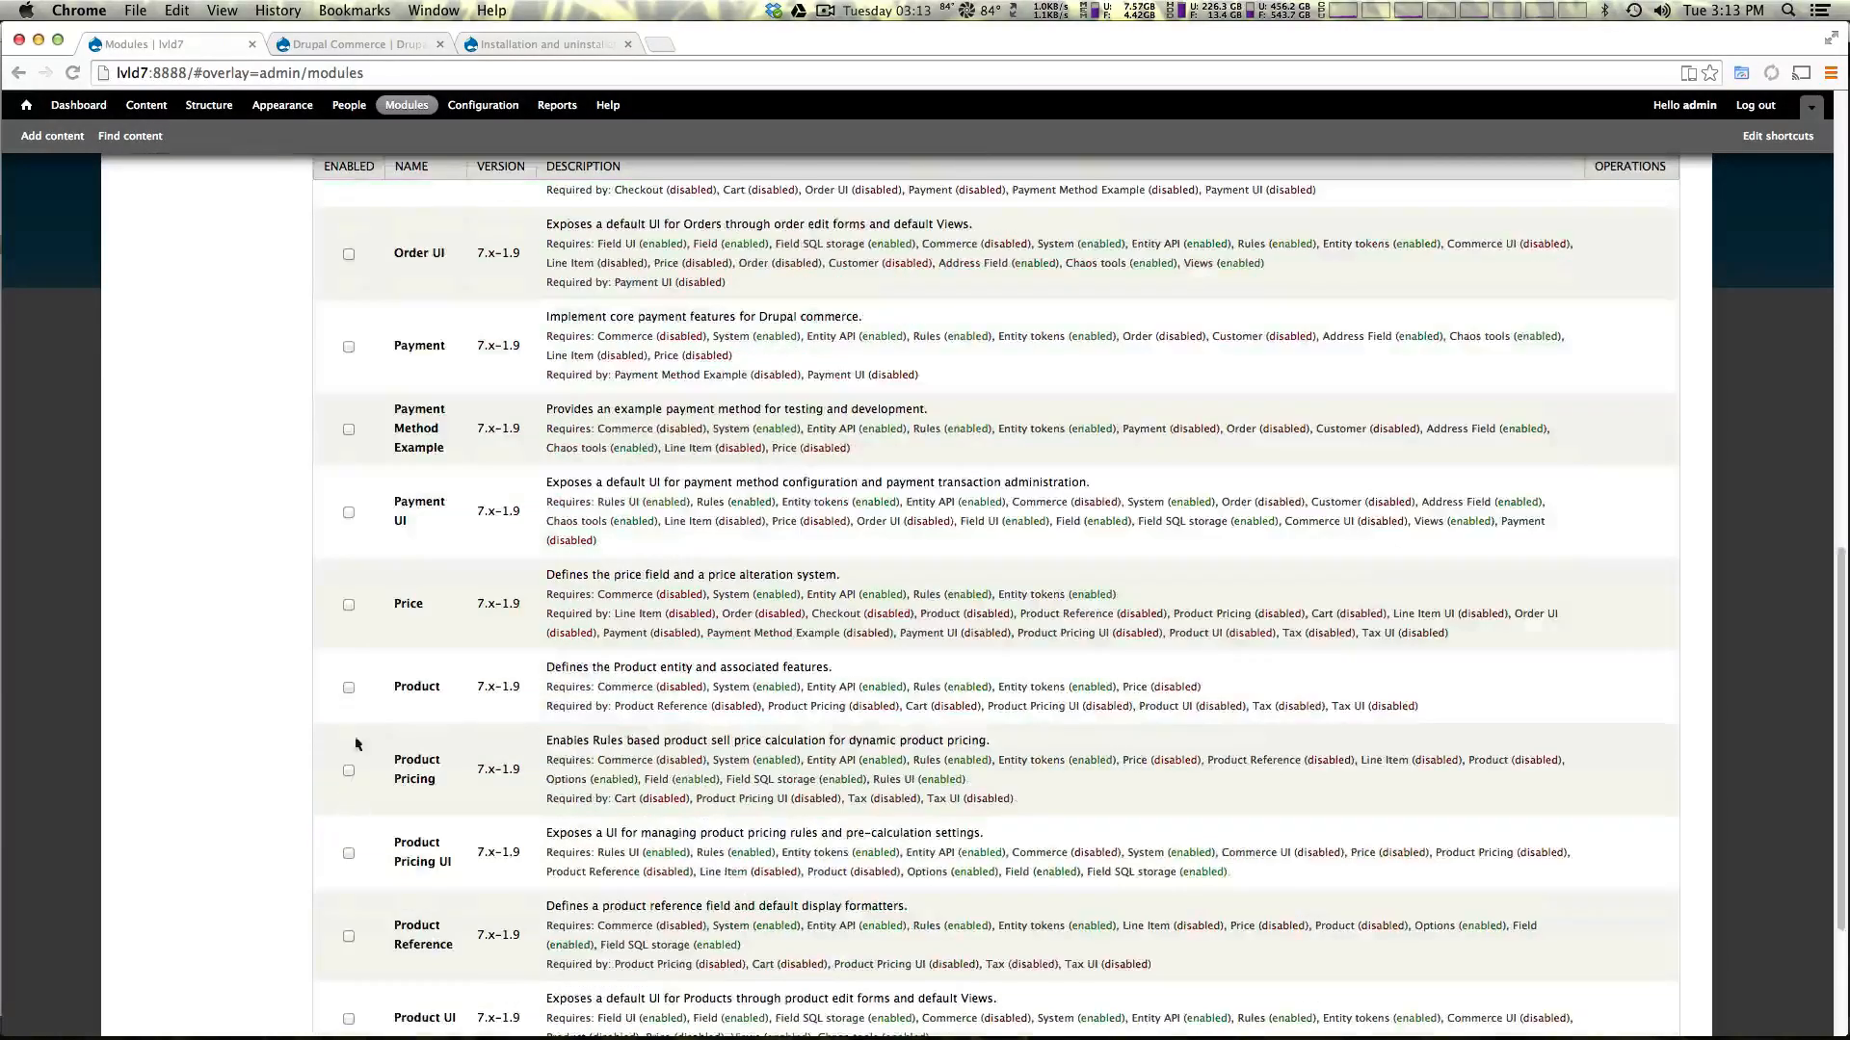
pyautogui.scroll(7, 319, 331)
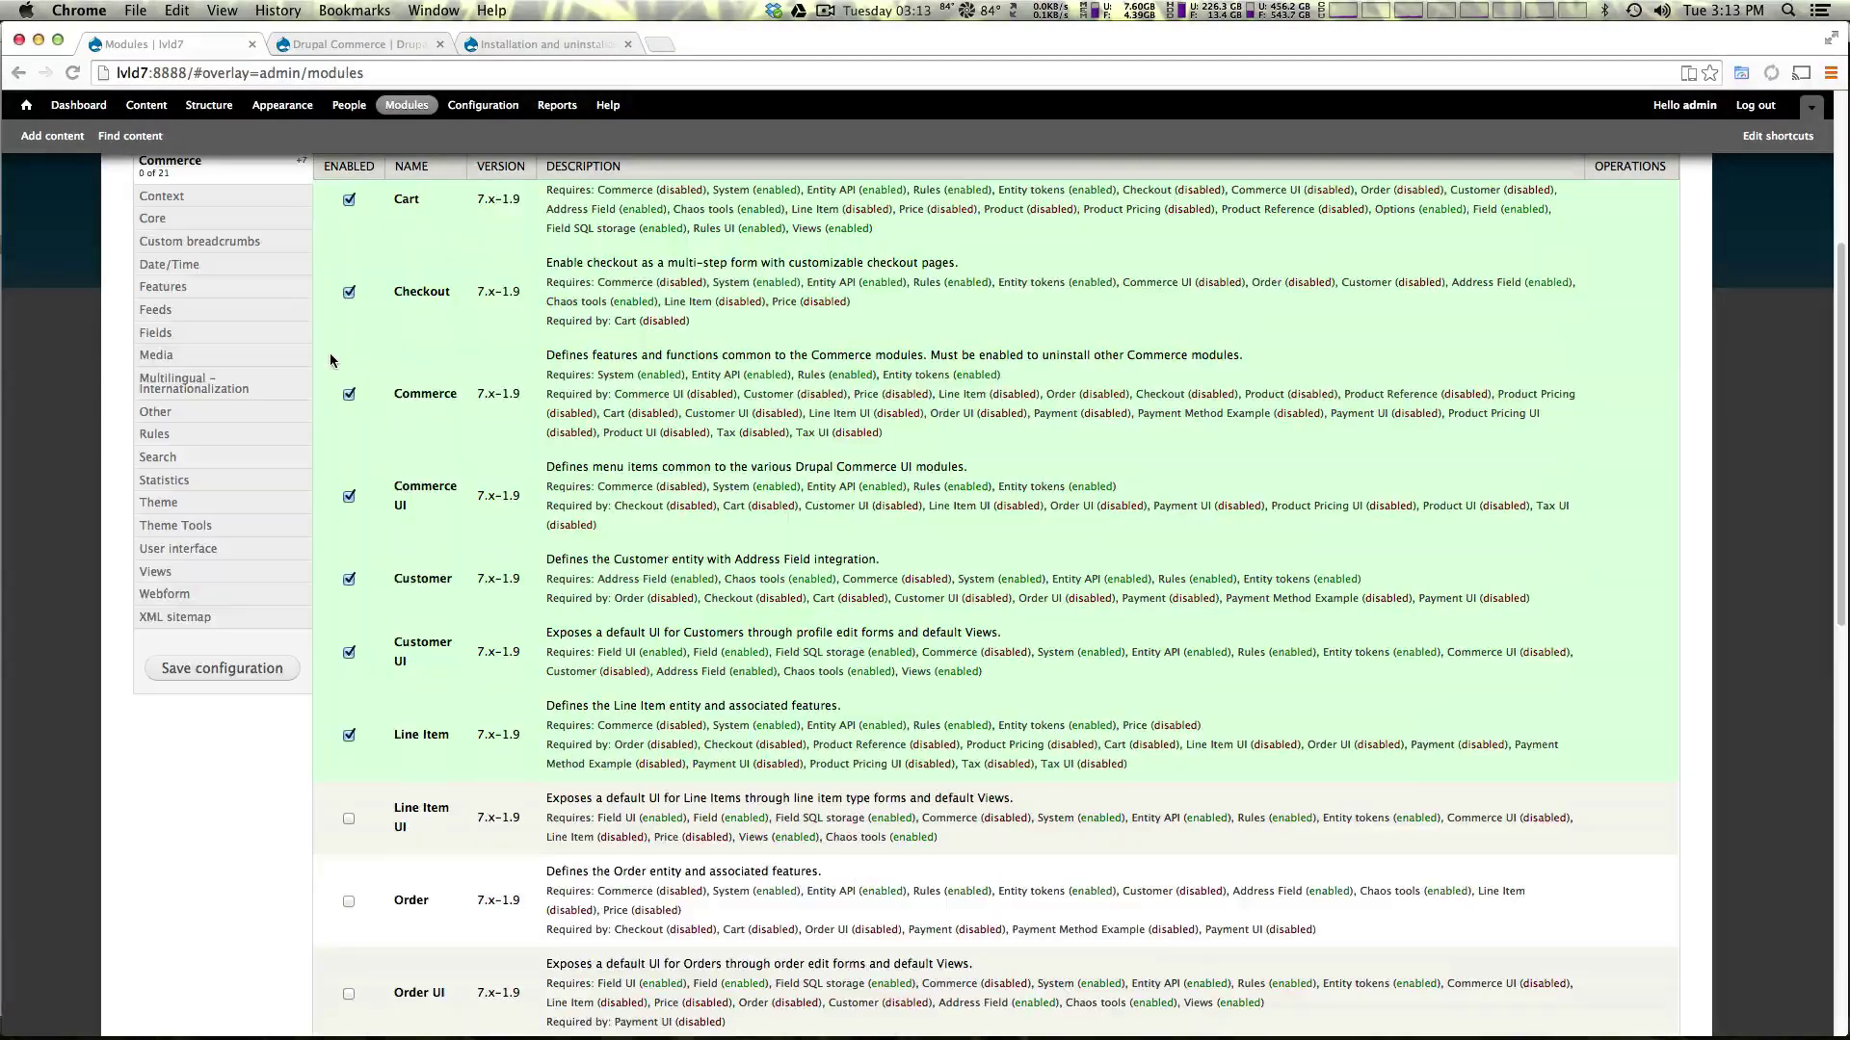
pyautogui.click(349, 820)
pyautogui.scroll(-5, 352, 838)
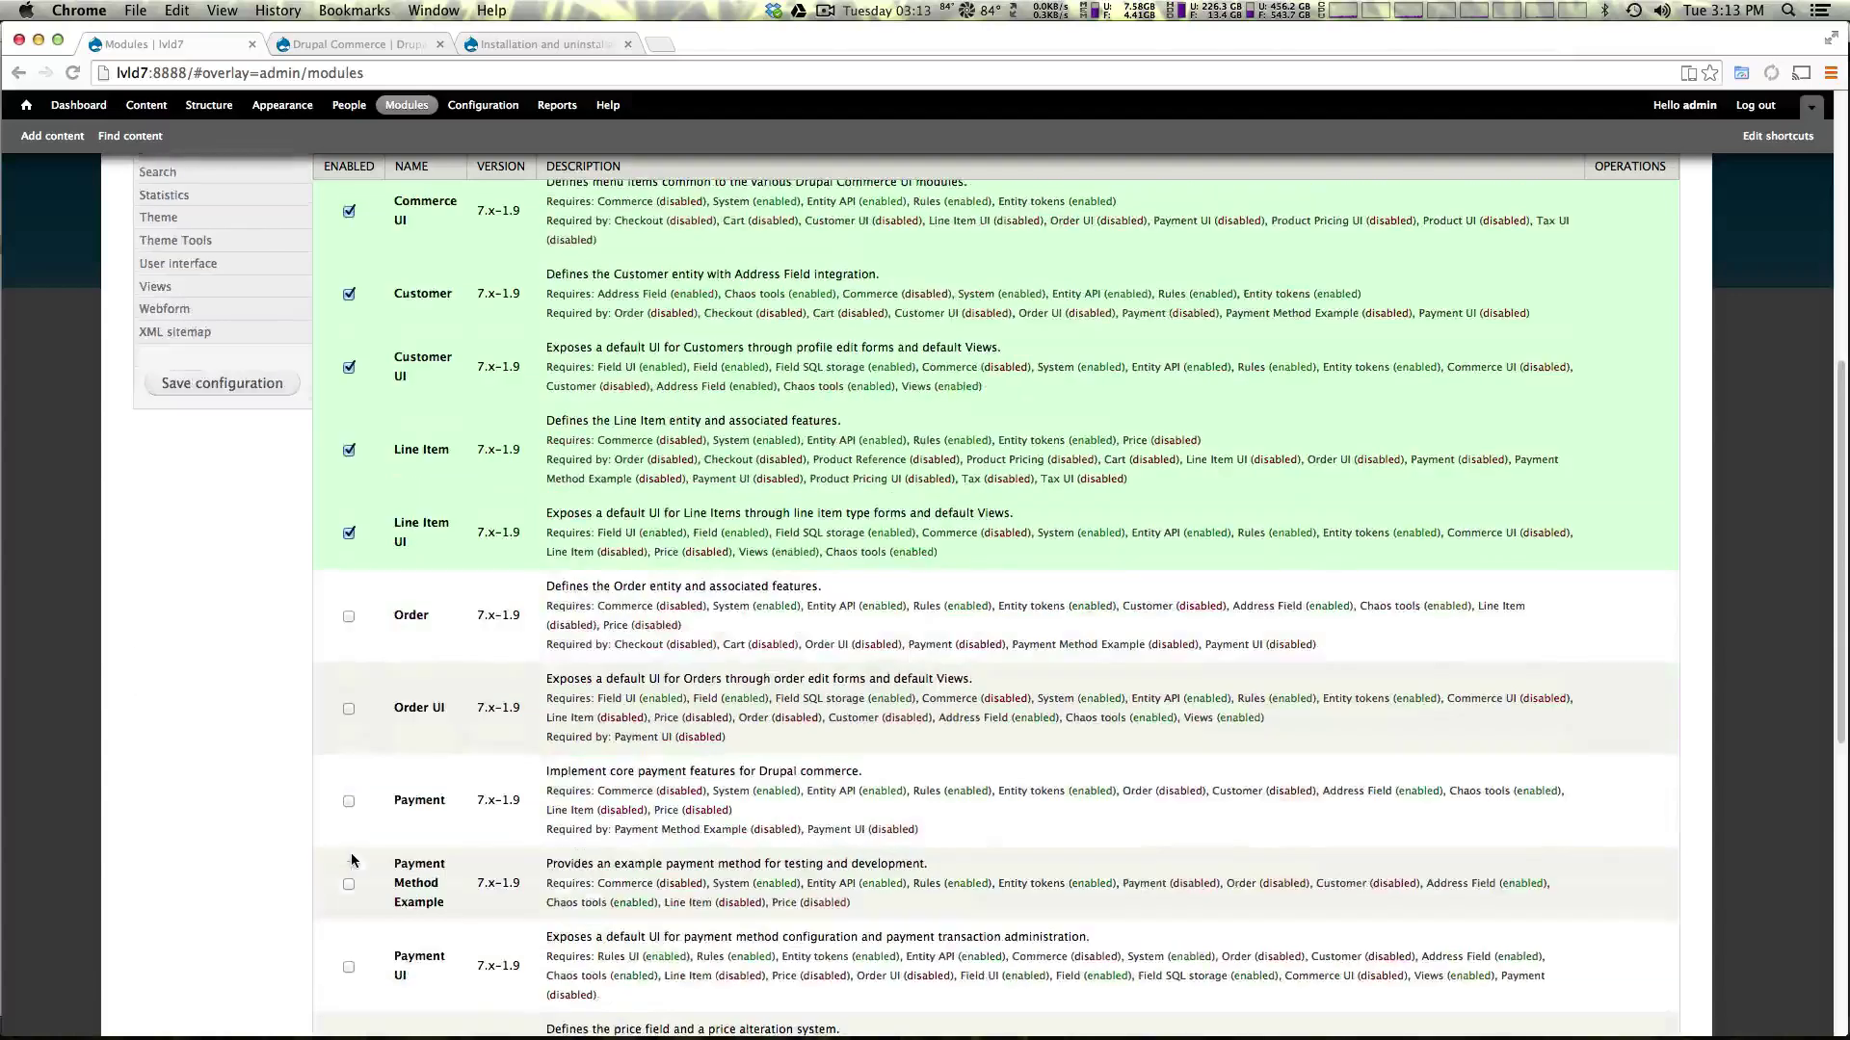
pyautogui.click(349, 617)
pyautogui.click(348, 712)
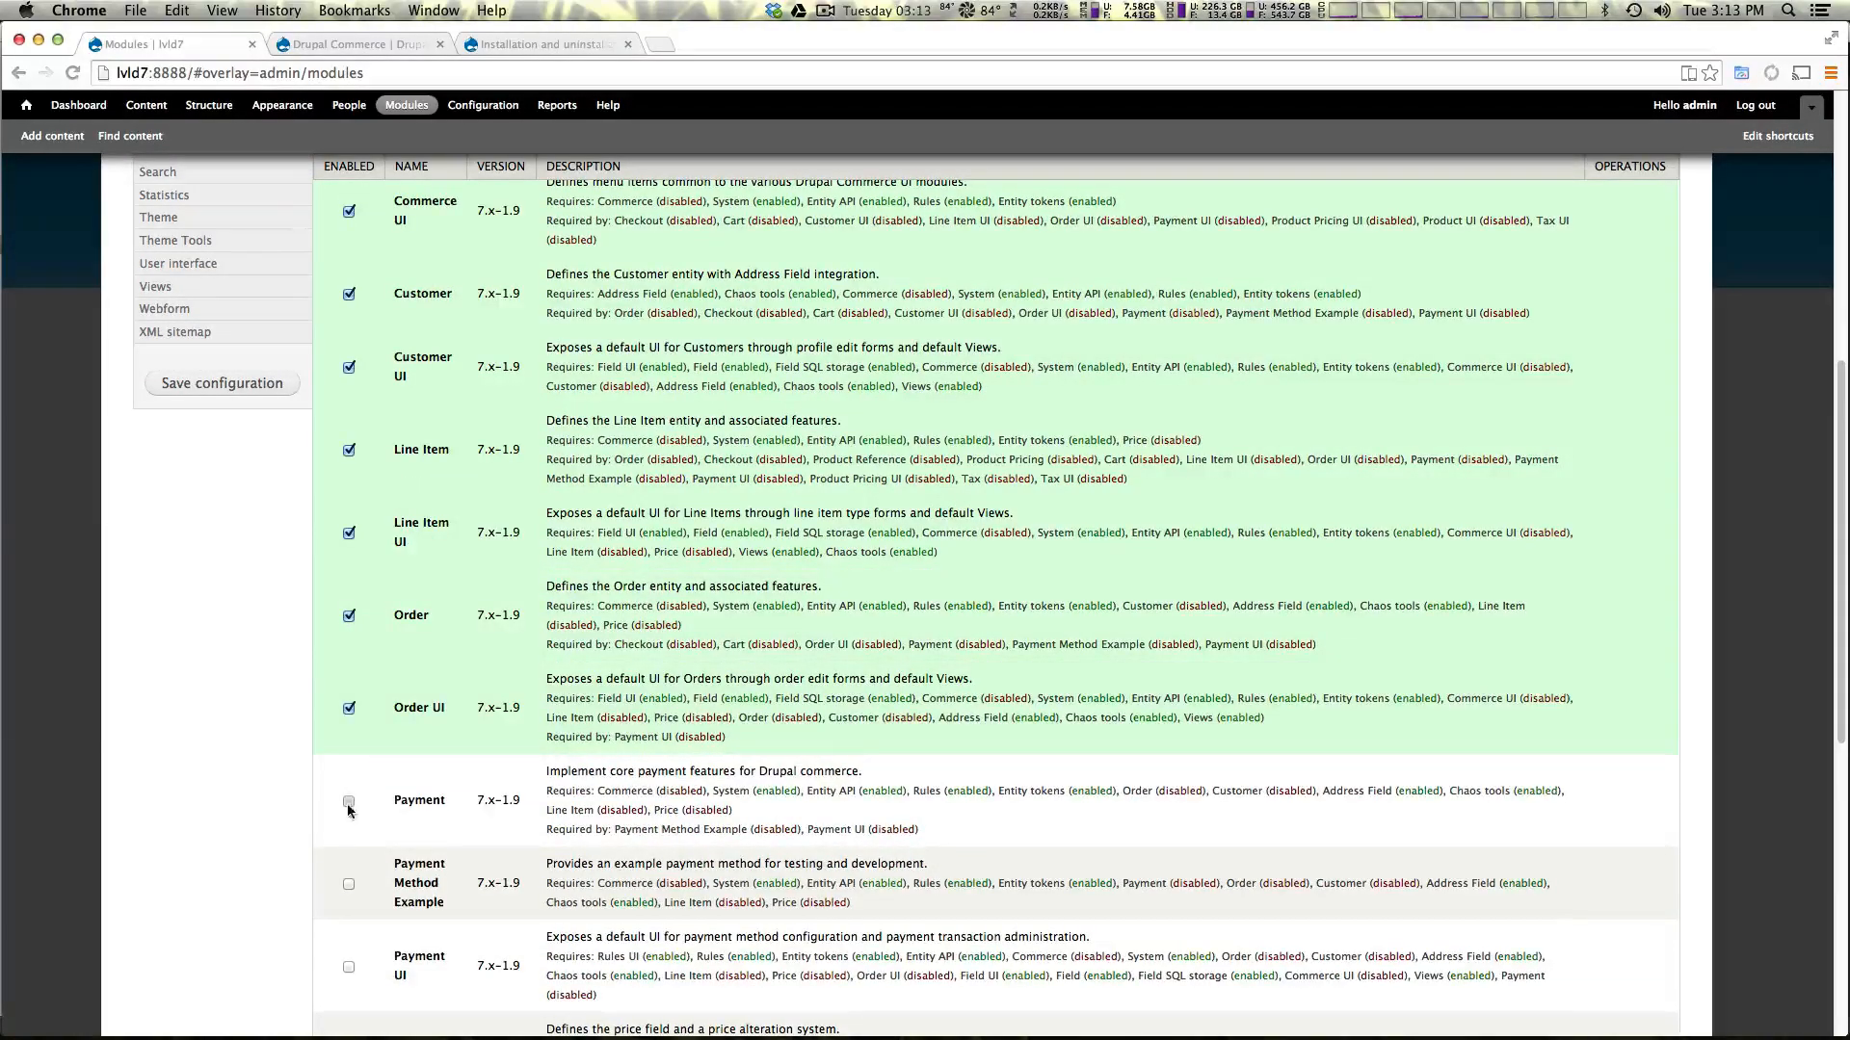
# - Tick Payment, Payment UI, Price, Product, Product Pricing, Pricing UI, Product Reference, Product UI, Tax and Tax UI
pyautogui.click(348, 803)
pyautogui.scroll(-10, 349, 809)
pyautogui.scroll(3, 341, 473)
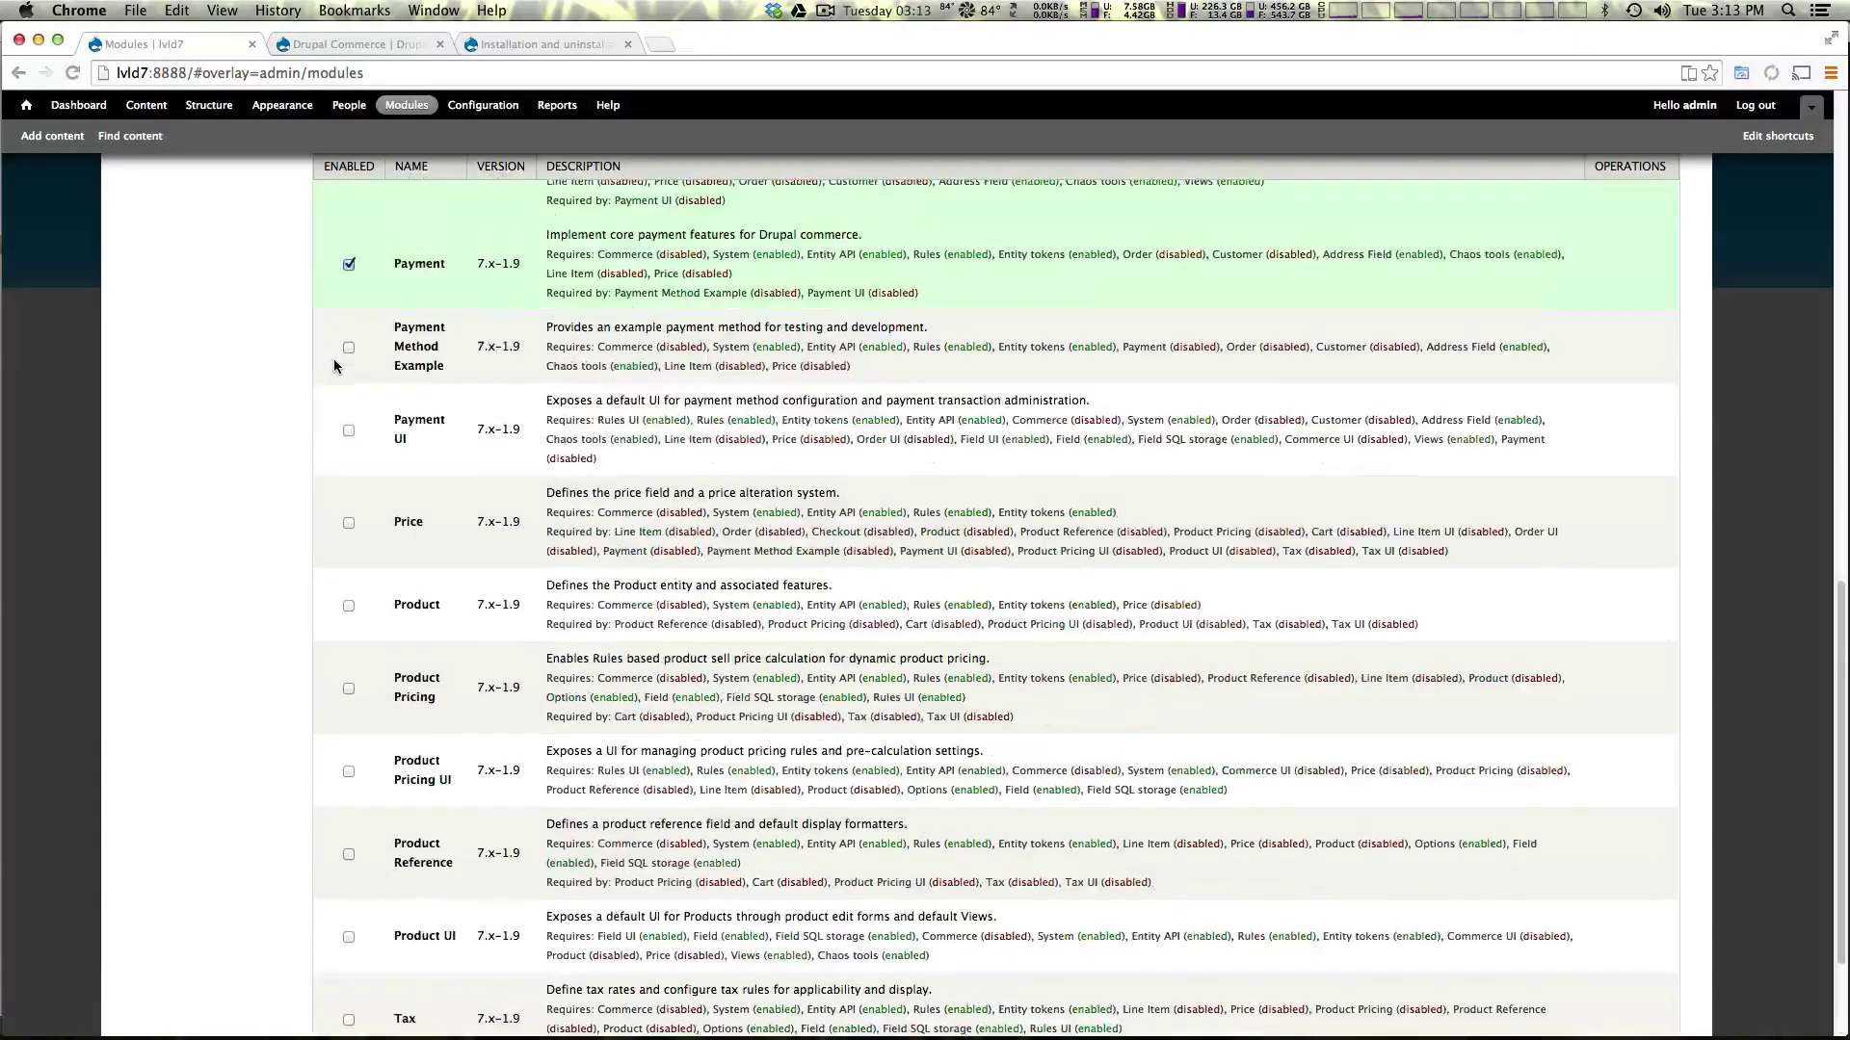
pyautogui.click(348, 429)
pyautogui.click(349, 523)
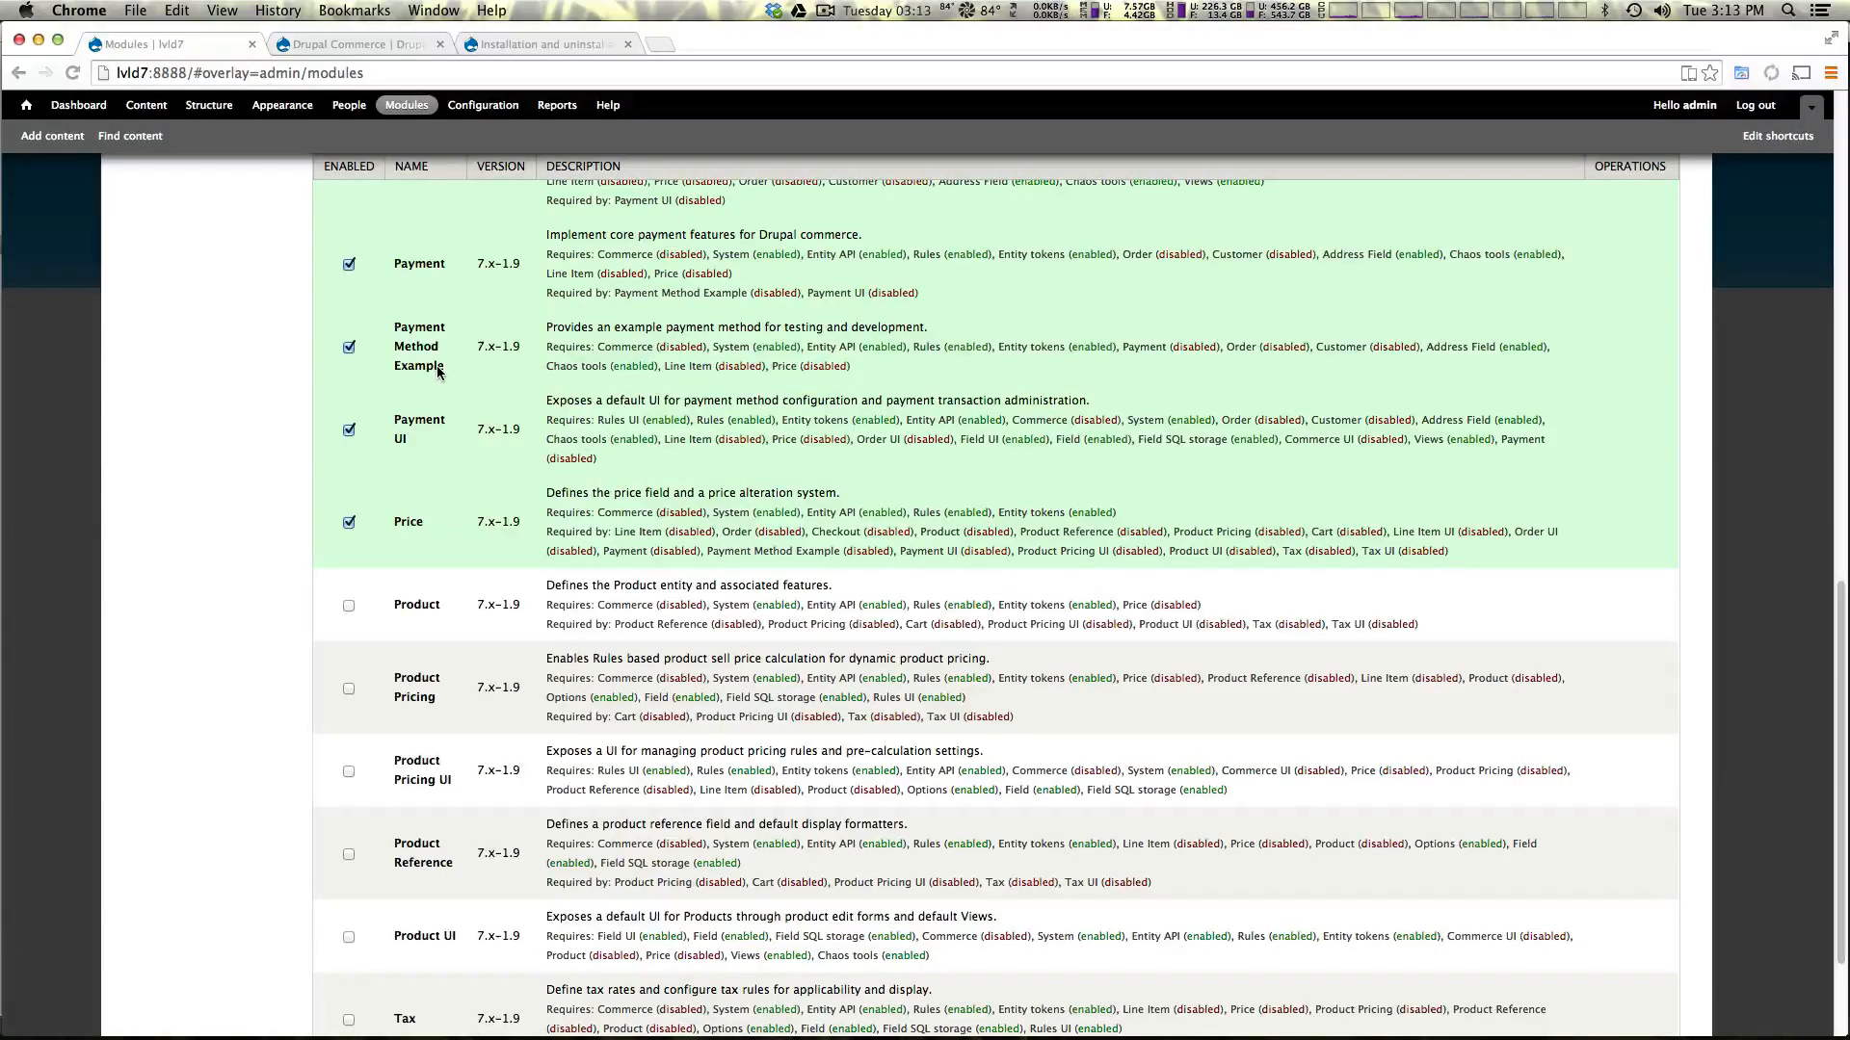
pyautogui.click(348, 604)
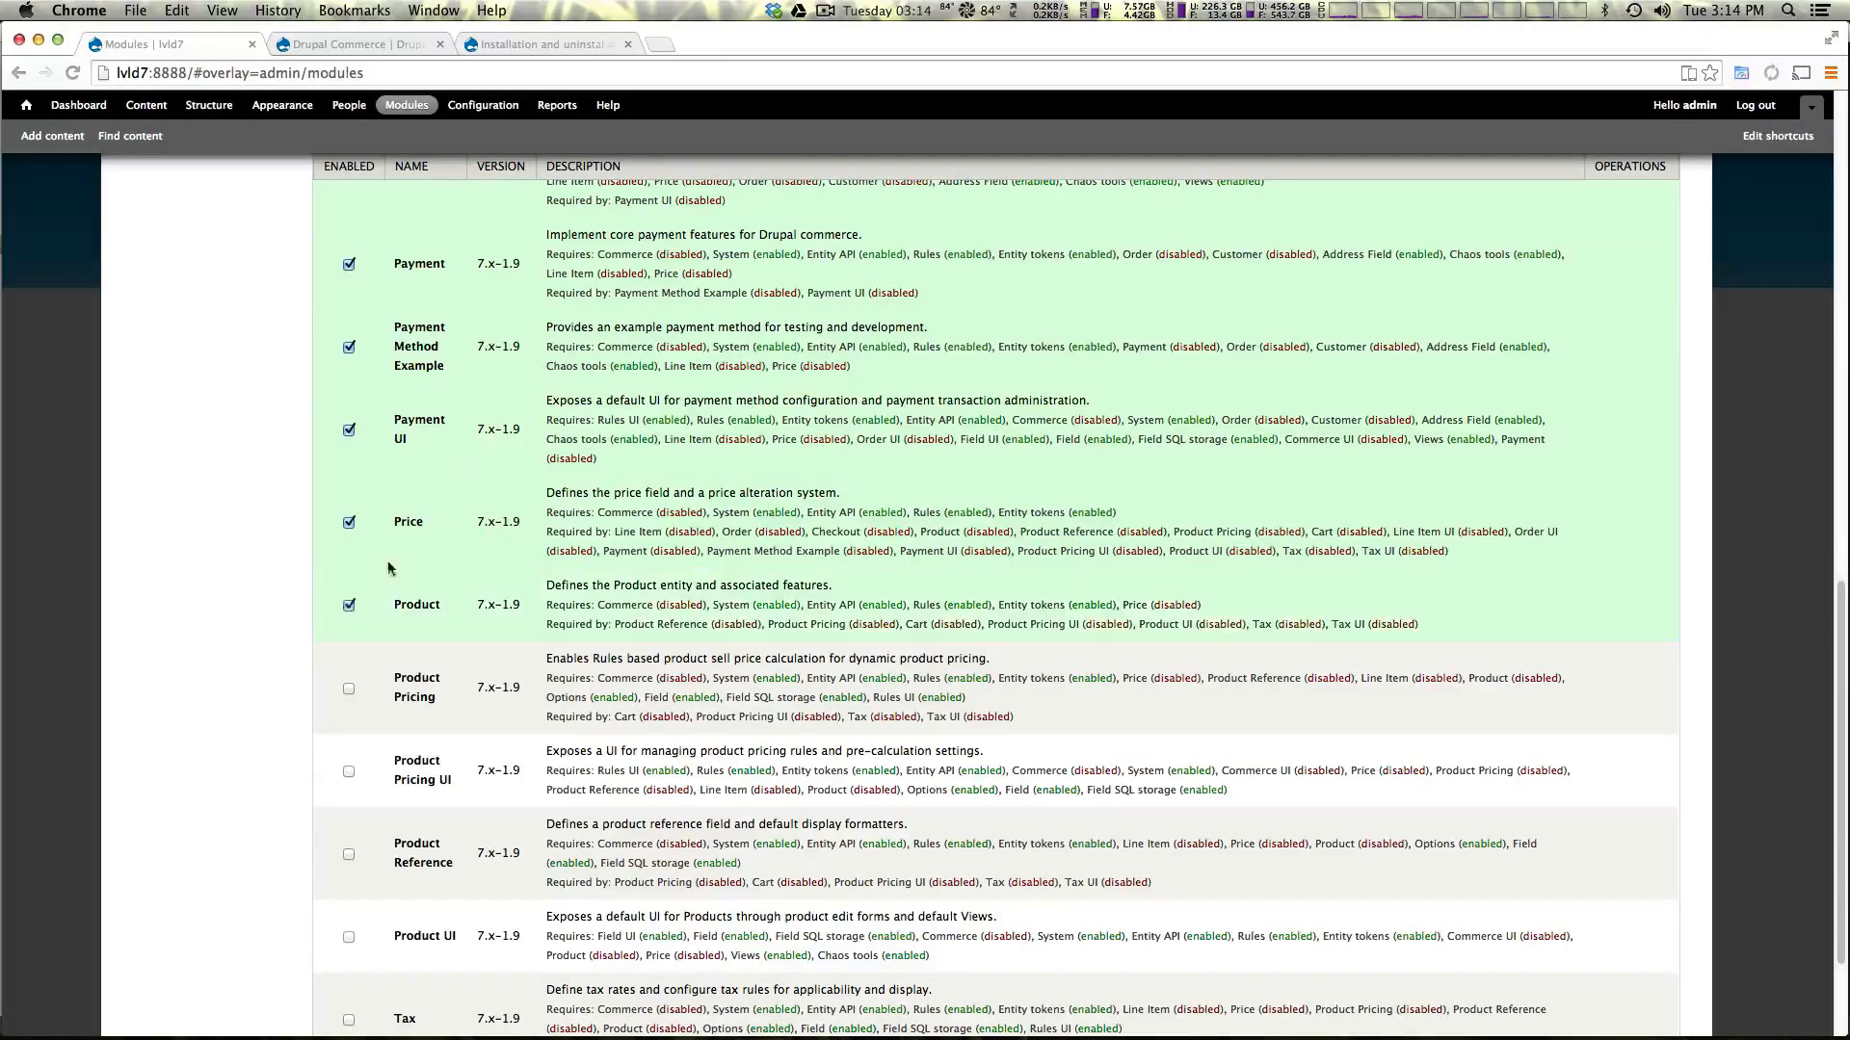
pyautogui.click(349, 690)
pyautogui.click(348, 777)
pyautogui.scroll(-1, 354, 782)
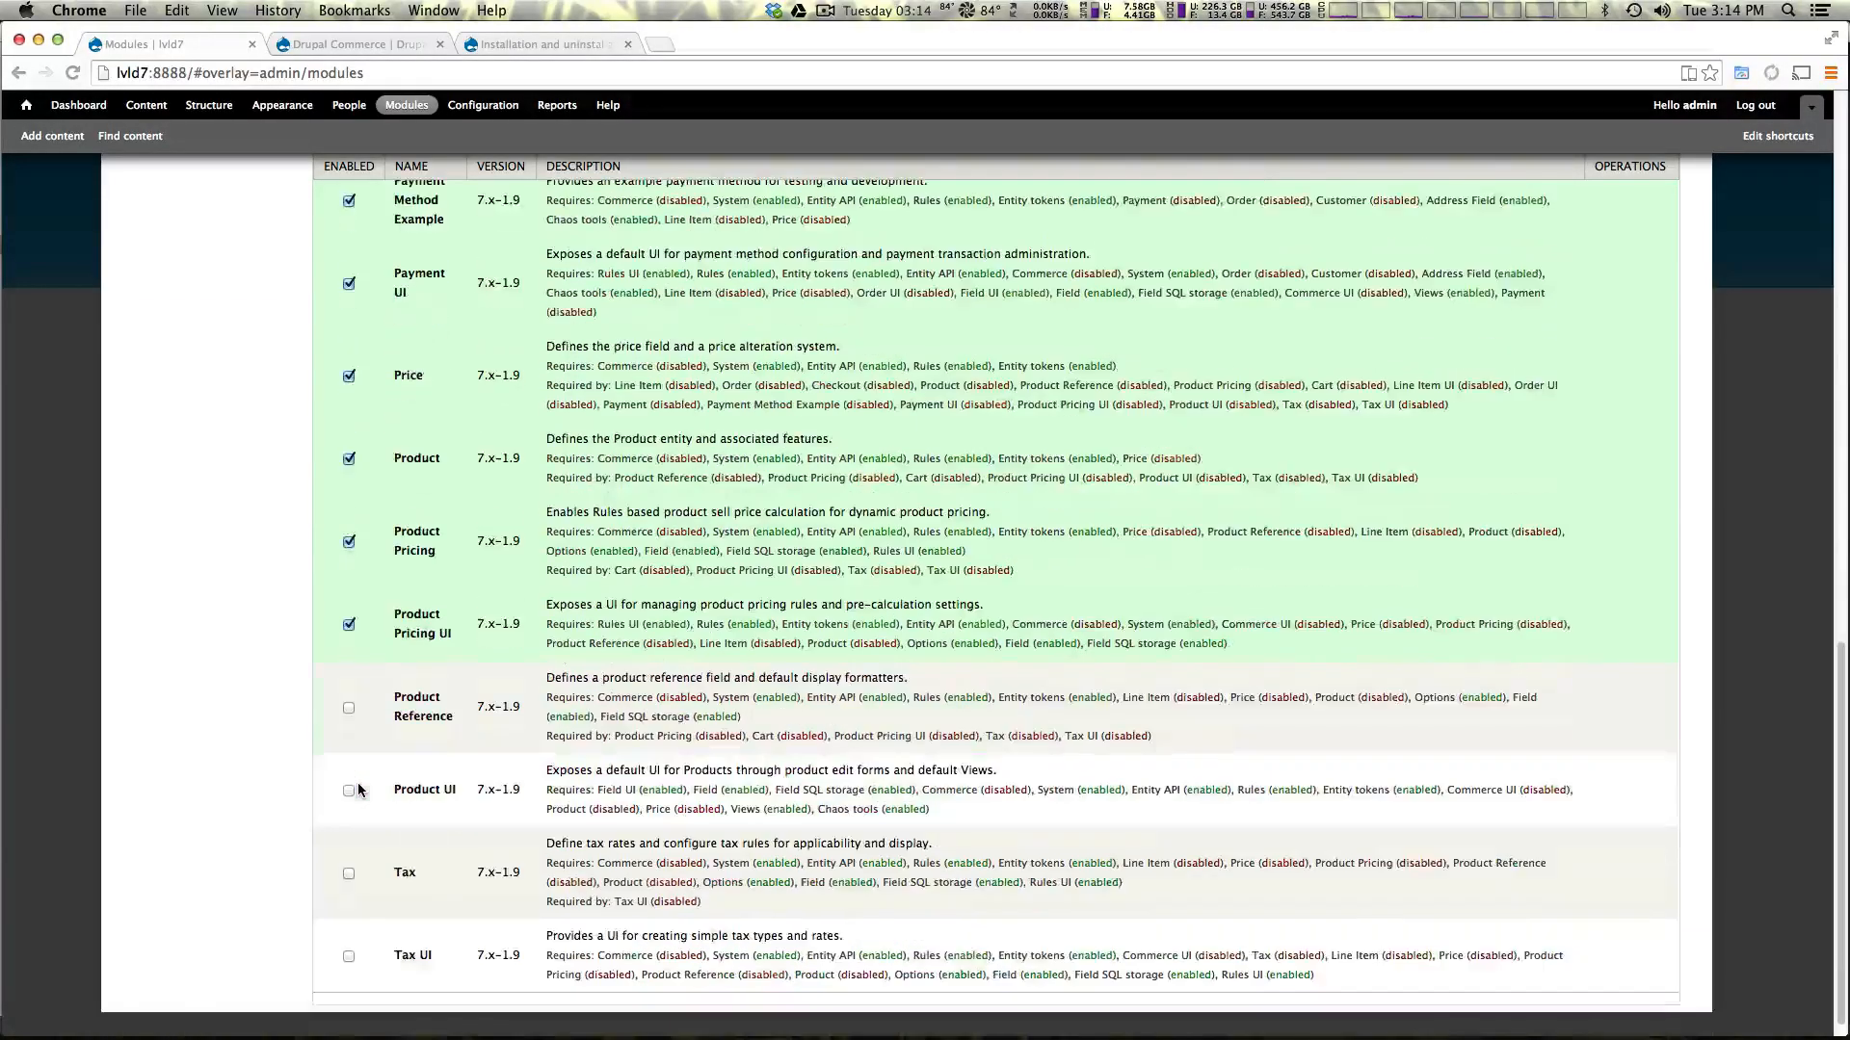
pyautogui.click(348, 708)
pyautogui.click(349, 790)
pyautogui.click(346, 876)
pyautogui.scroll(-1, 354, 890)
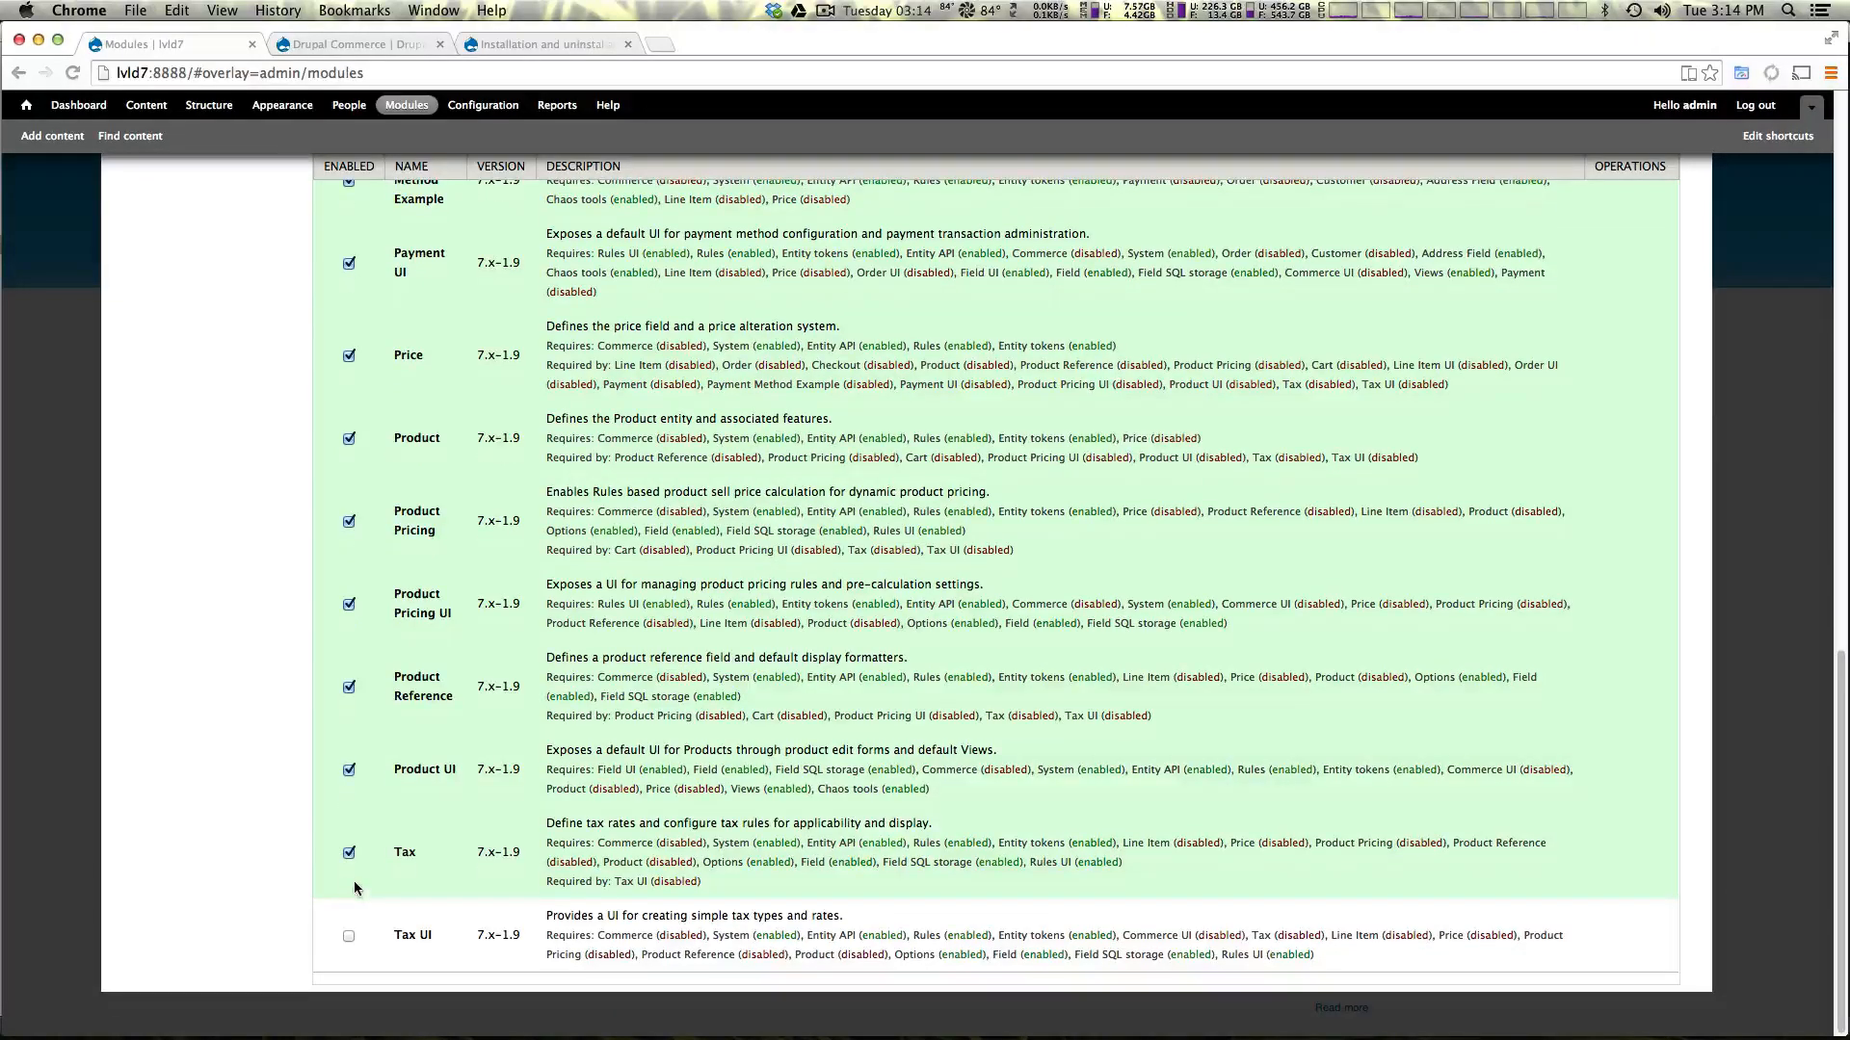
pyautogui.click(348, 941)
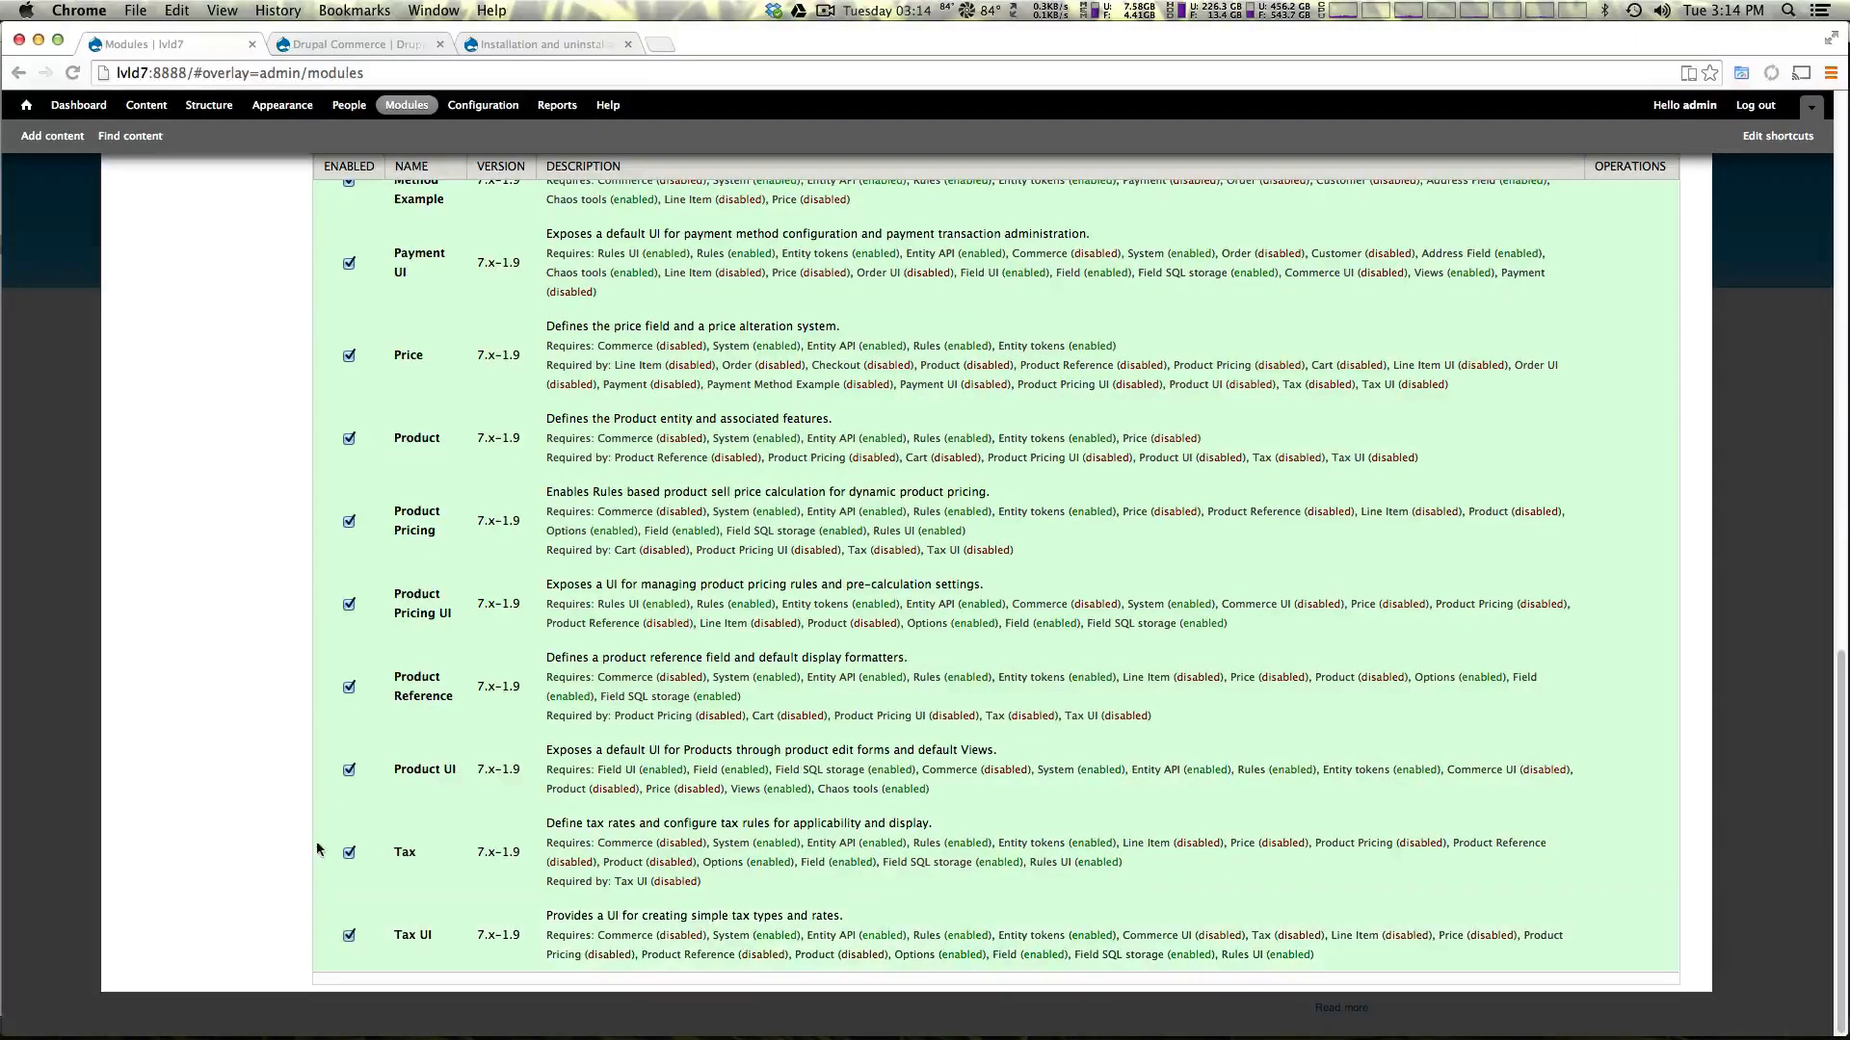
pyautogui.scroll(5, 983, 608)
pyautogui.scroll(5, 985, 601)
pyautogui.scroll(5, 687, 463)
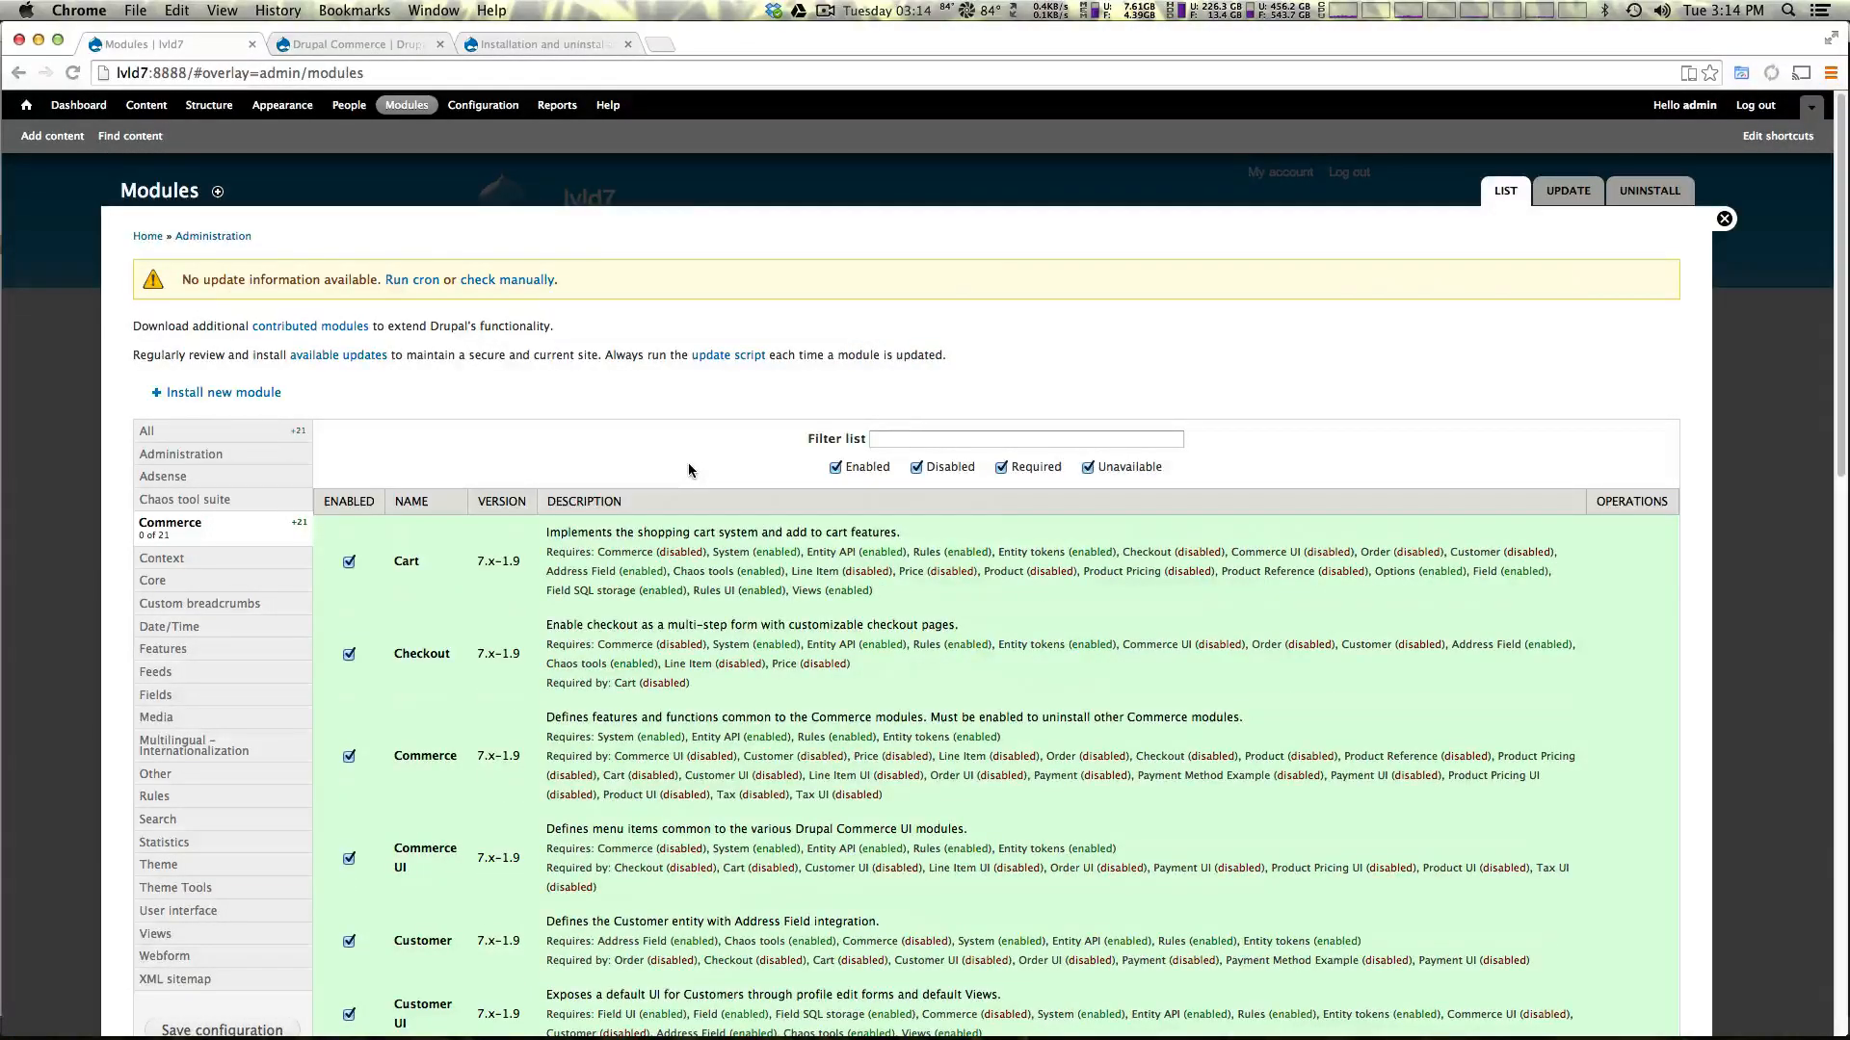
pyautogui.scroll(-3, 689, 462)
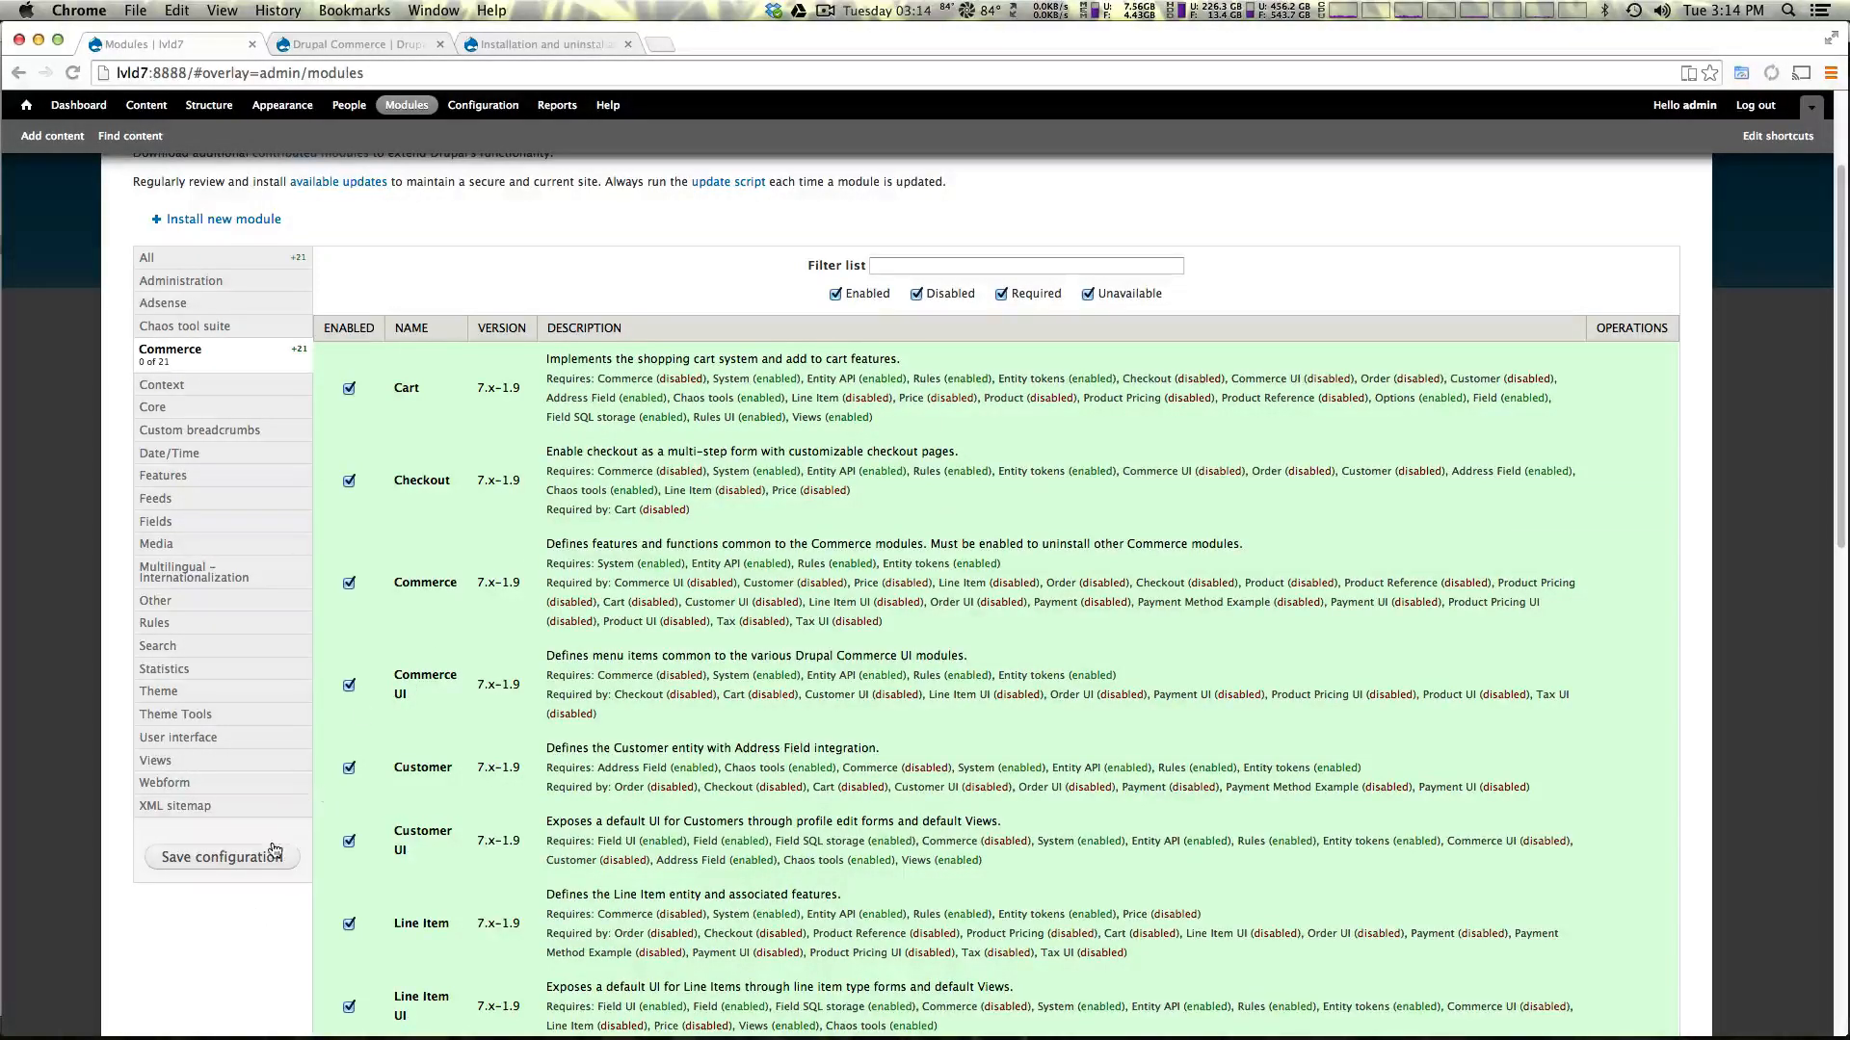
# - Save the module configuration and enter the new Store admin area
pyautogui.click(197, 863)
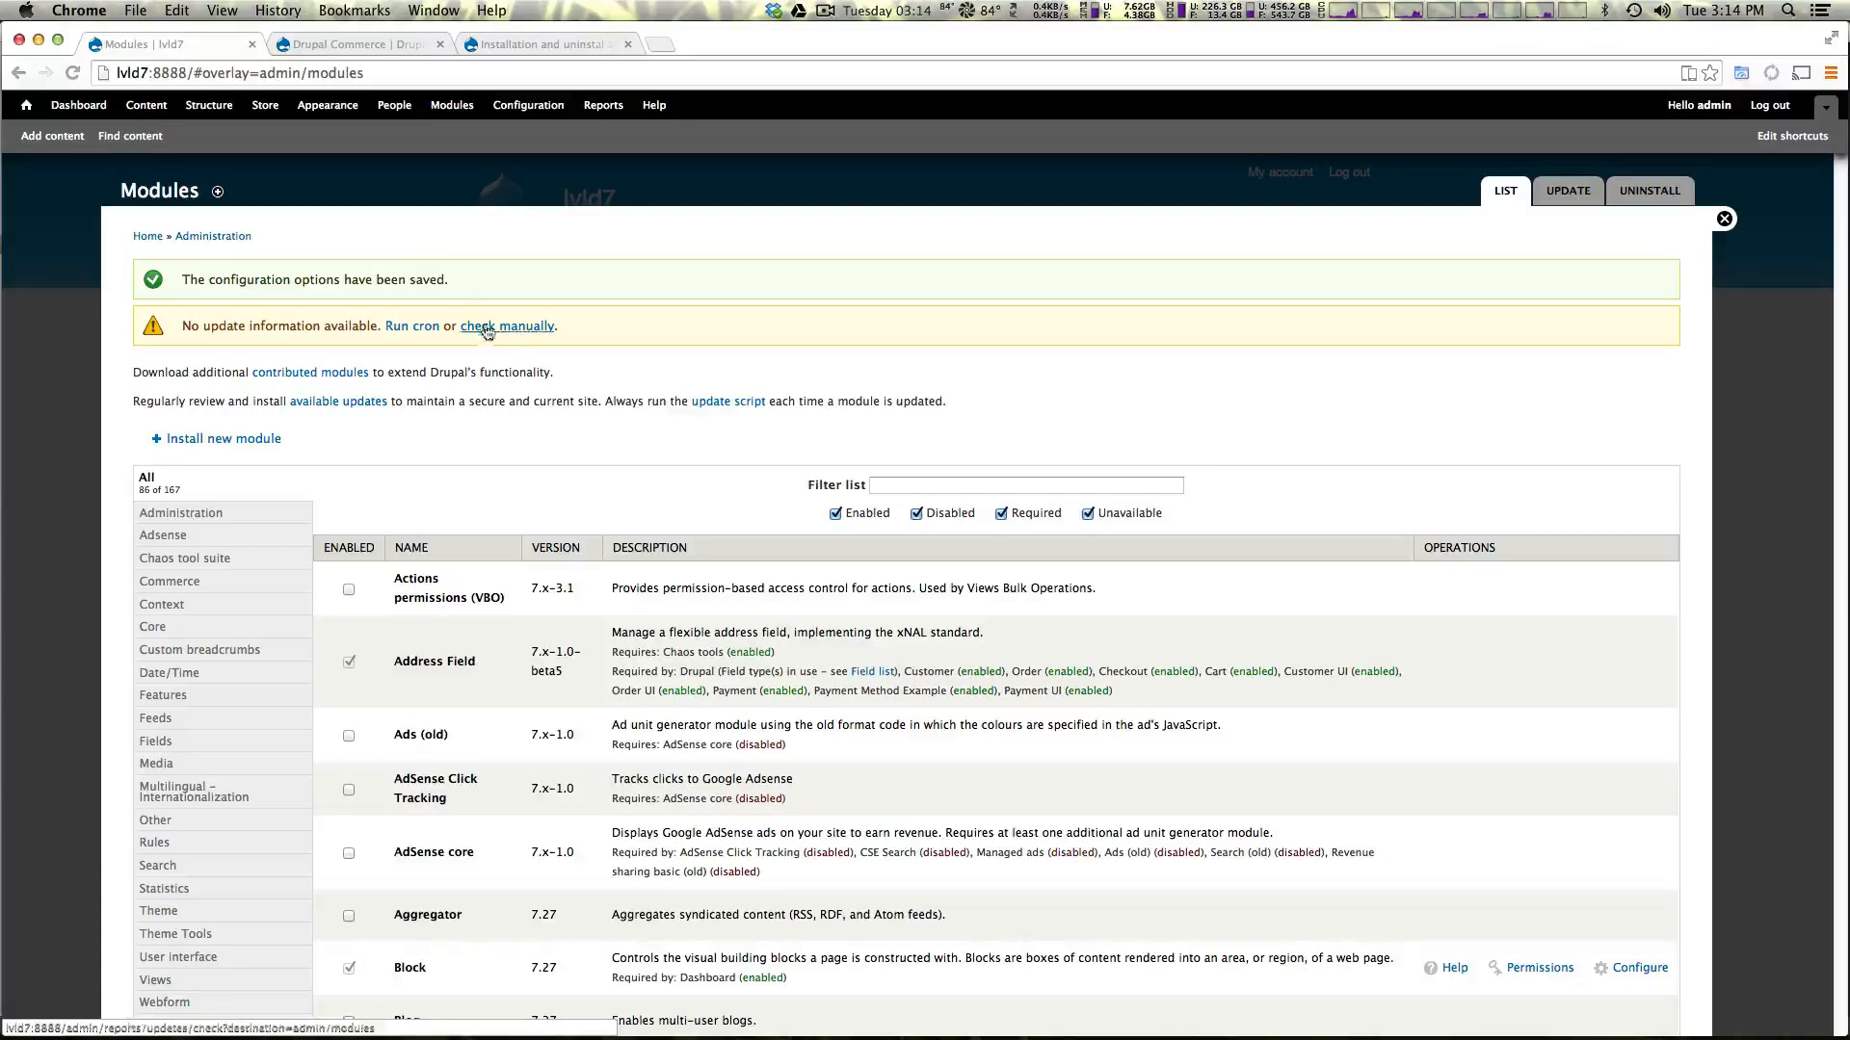
pyautogui.click(266, 104)
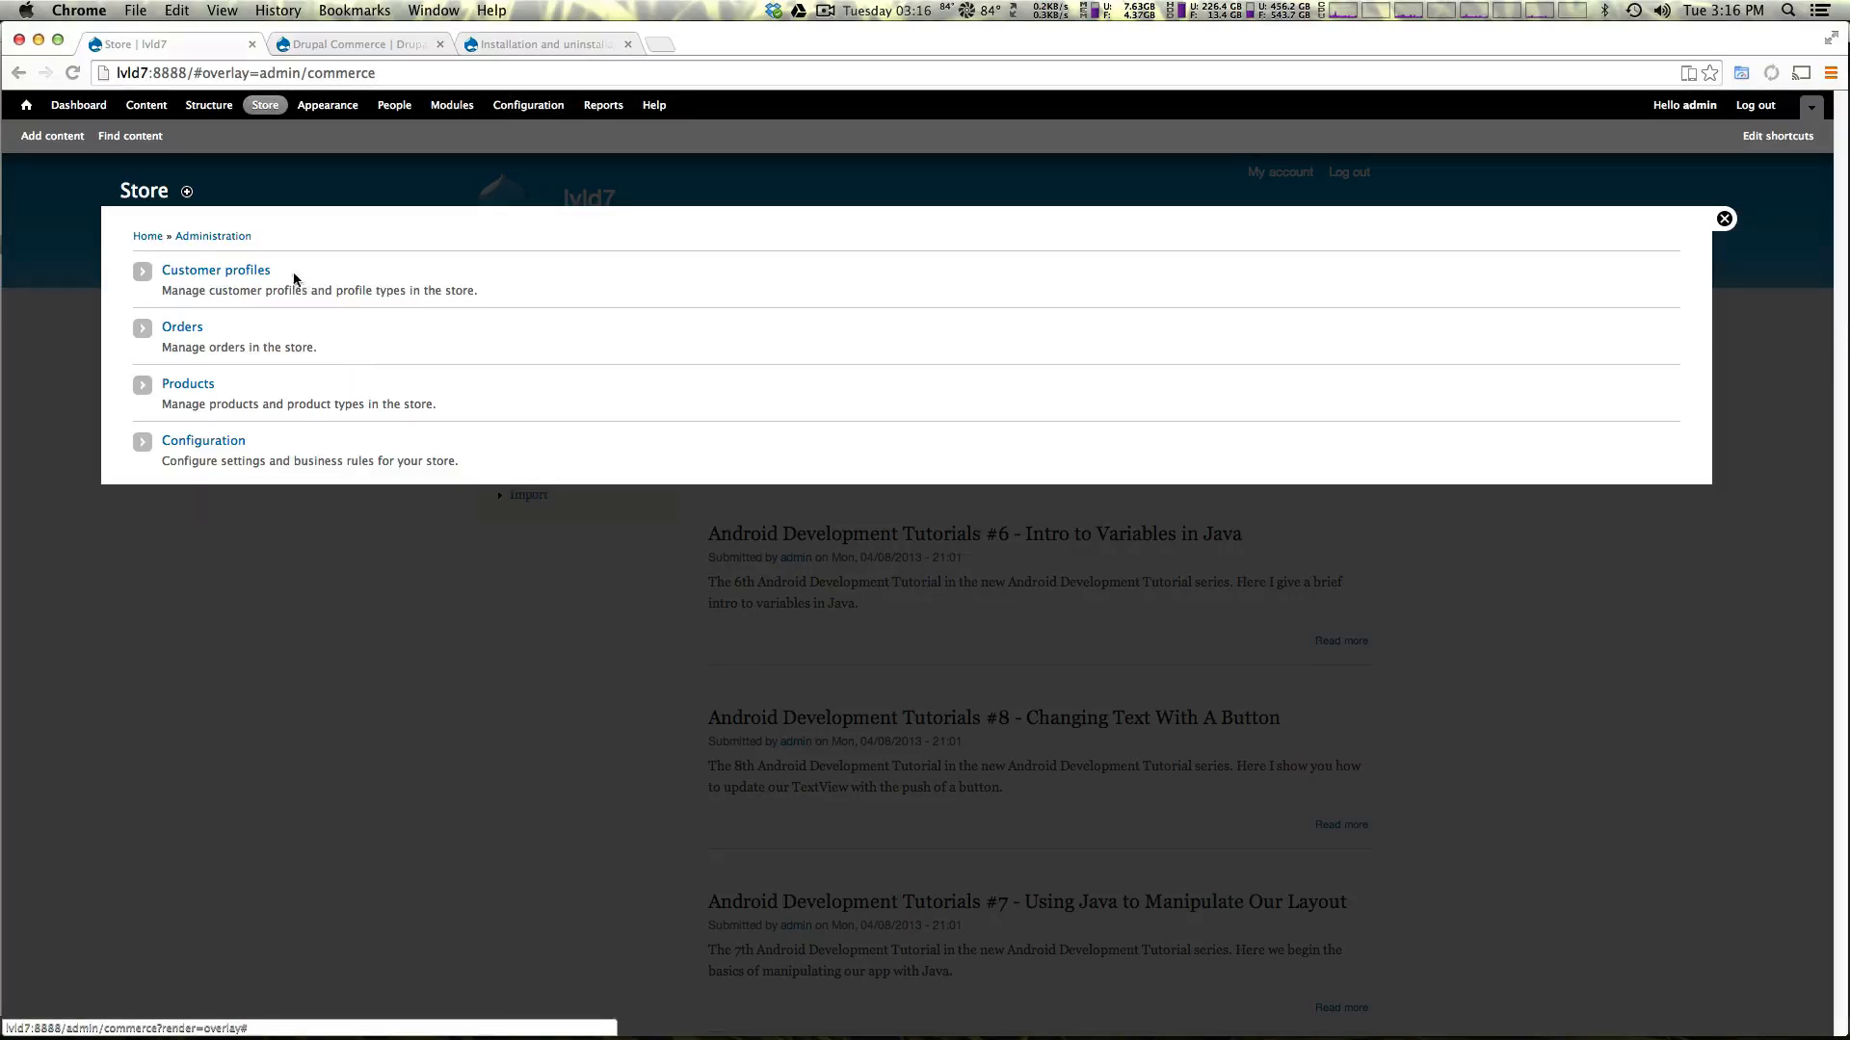
pyautogui.click(232, 272)
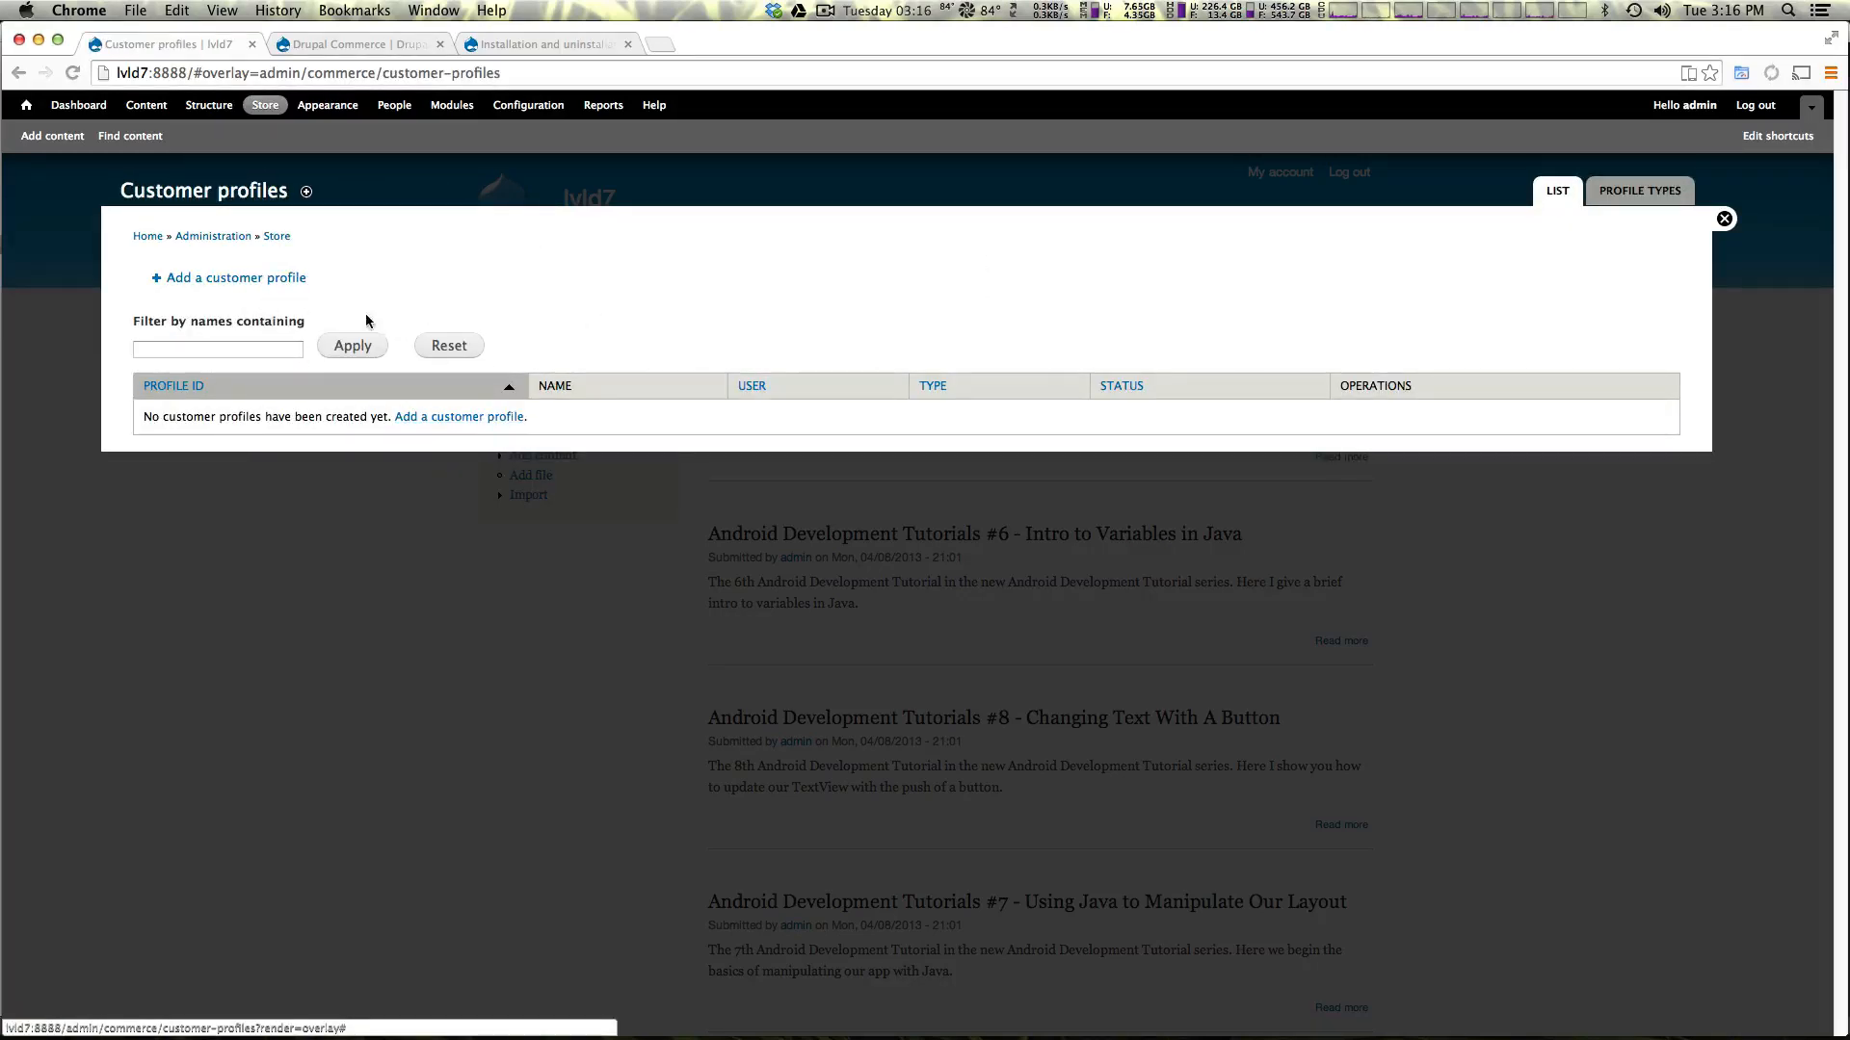
pyautogui.click(1639, 188)
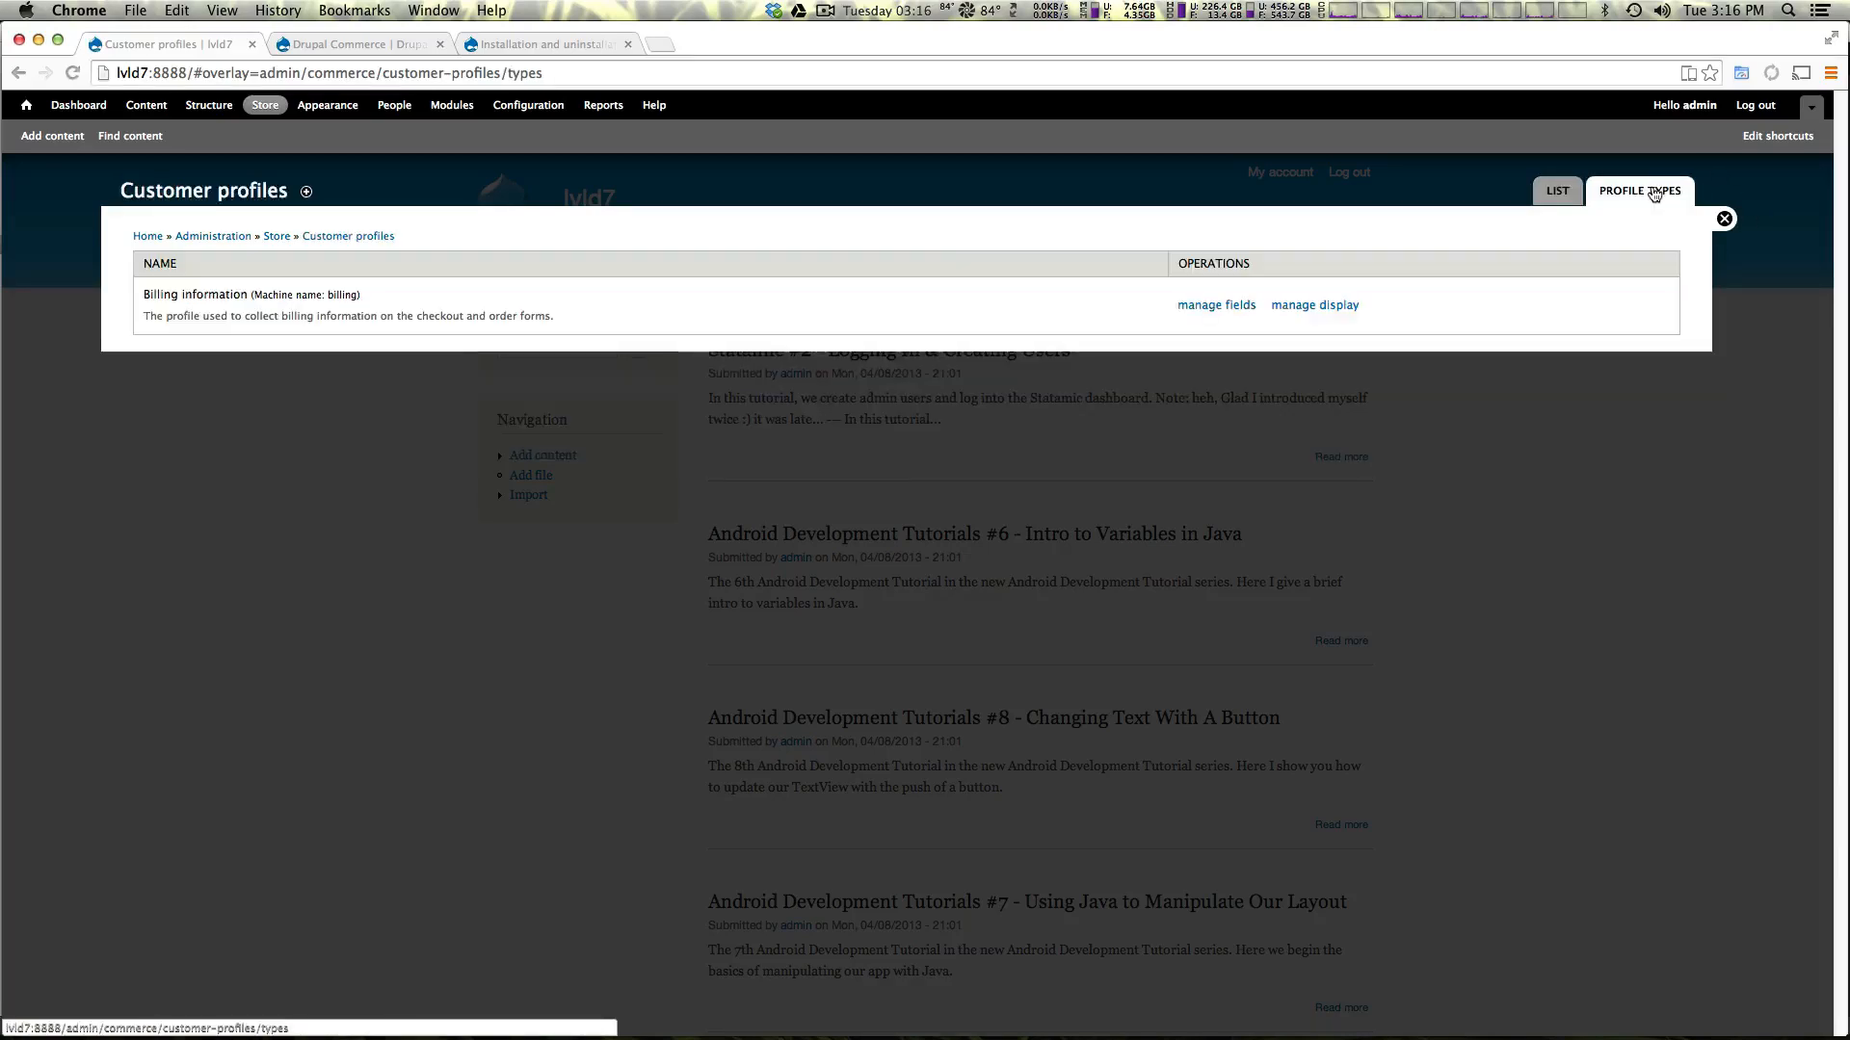
pyautogui.click(1562, 195)
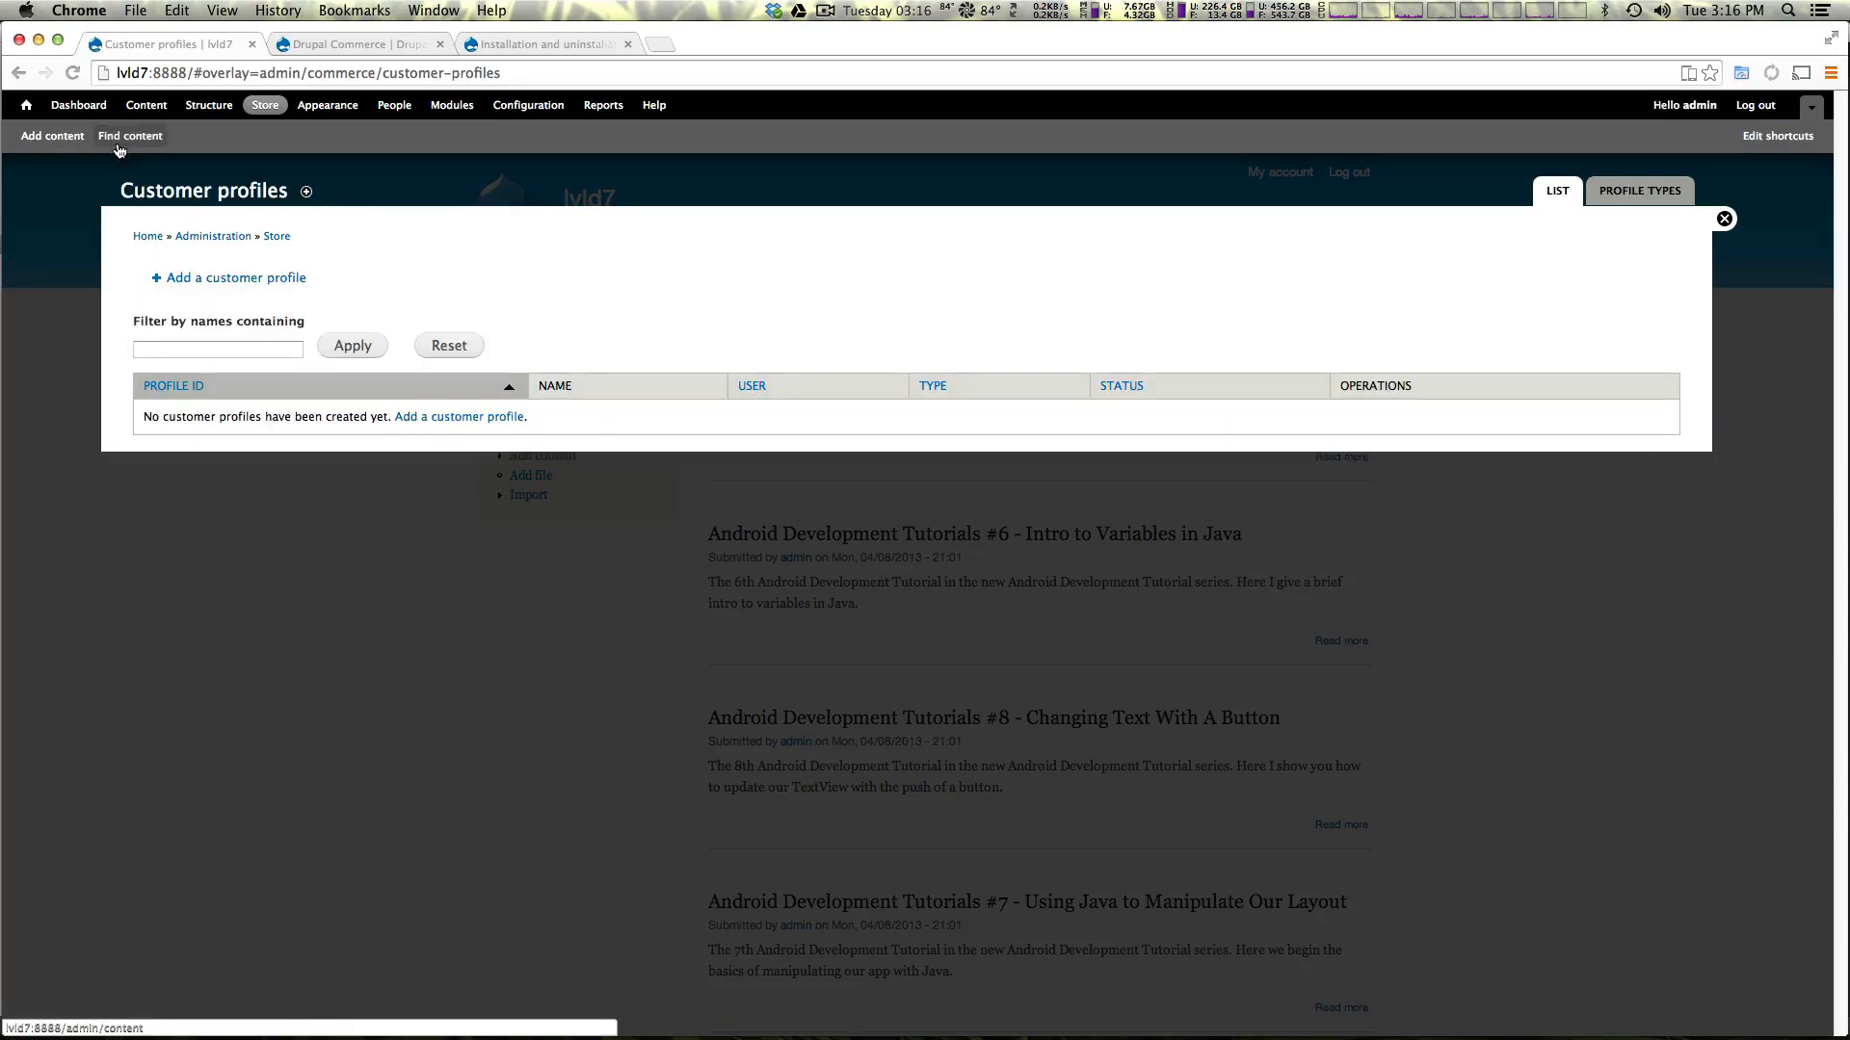
pyautogui.click(265, 105)
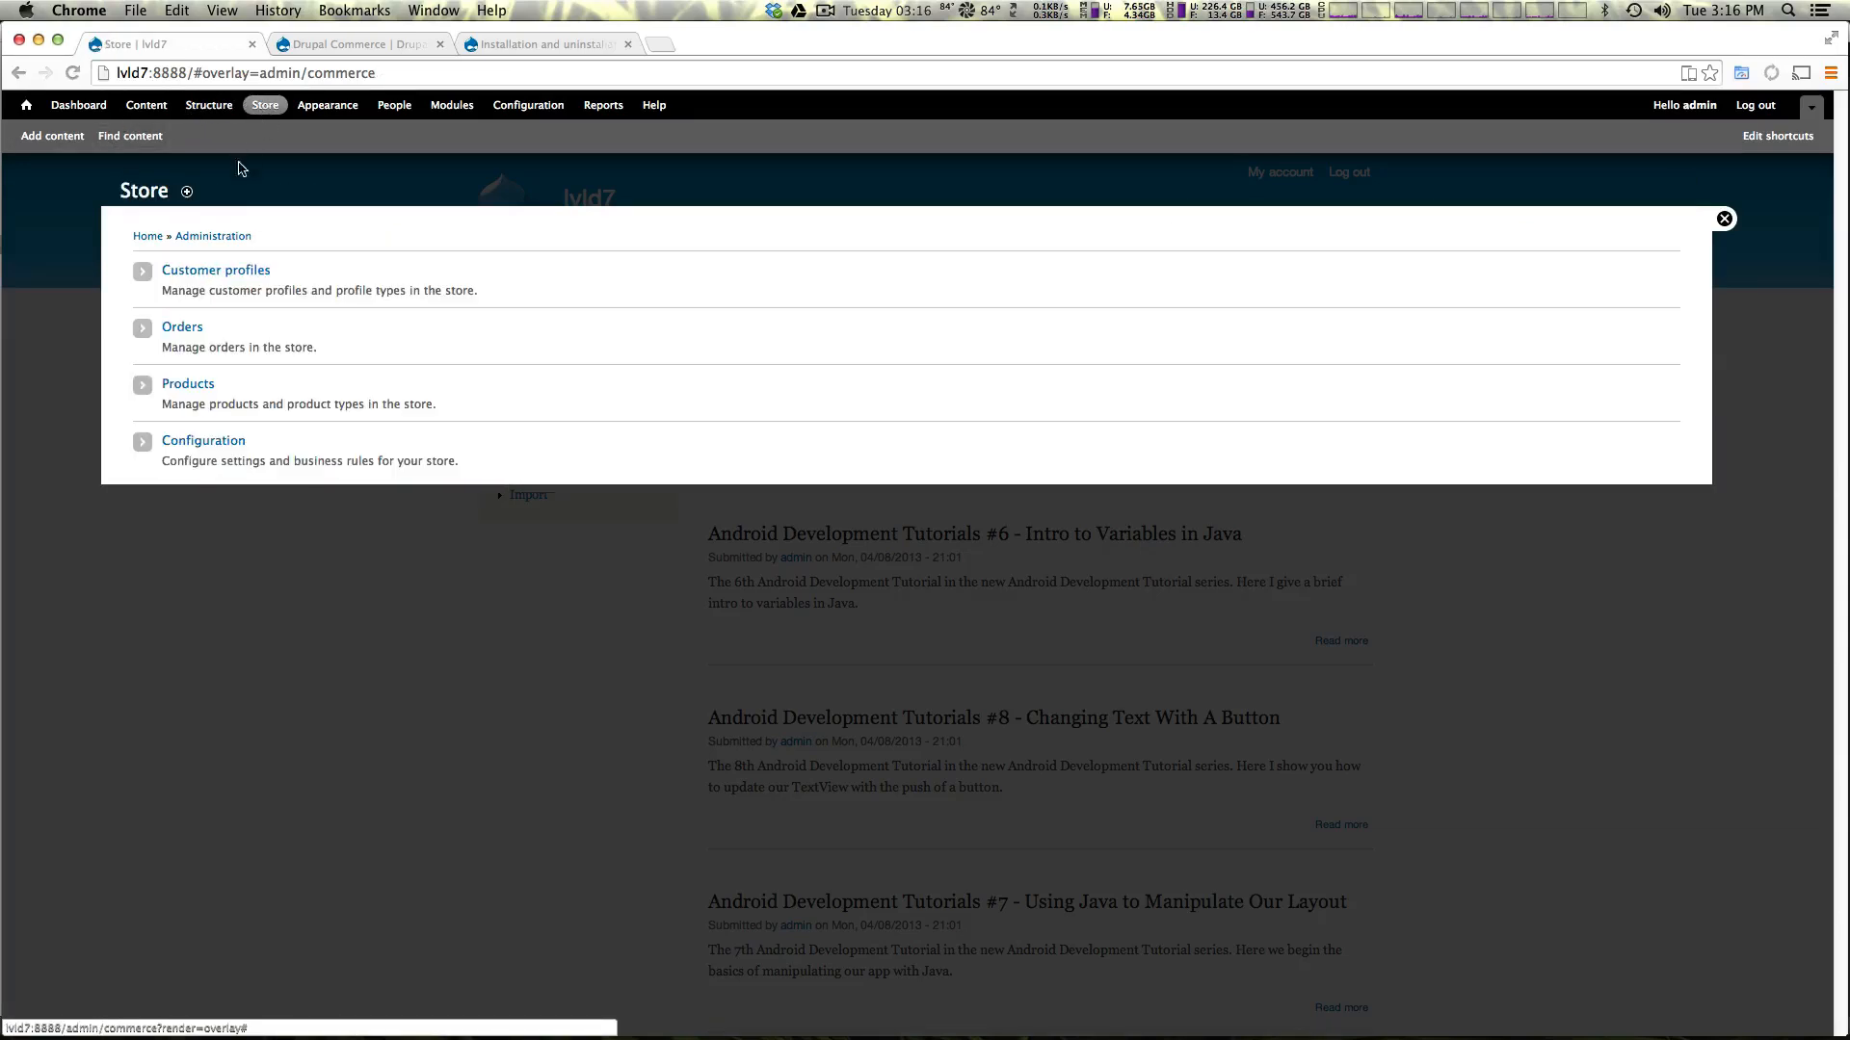
pyautogui.click(183, 326)
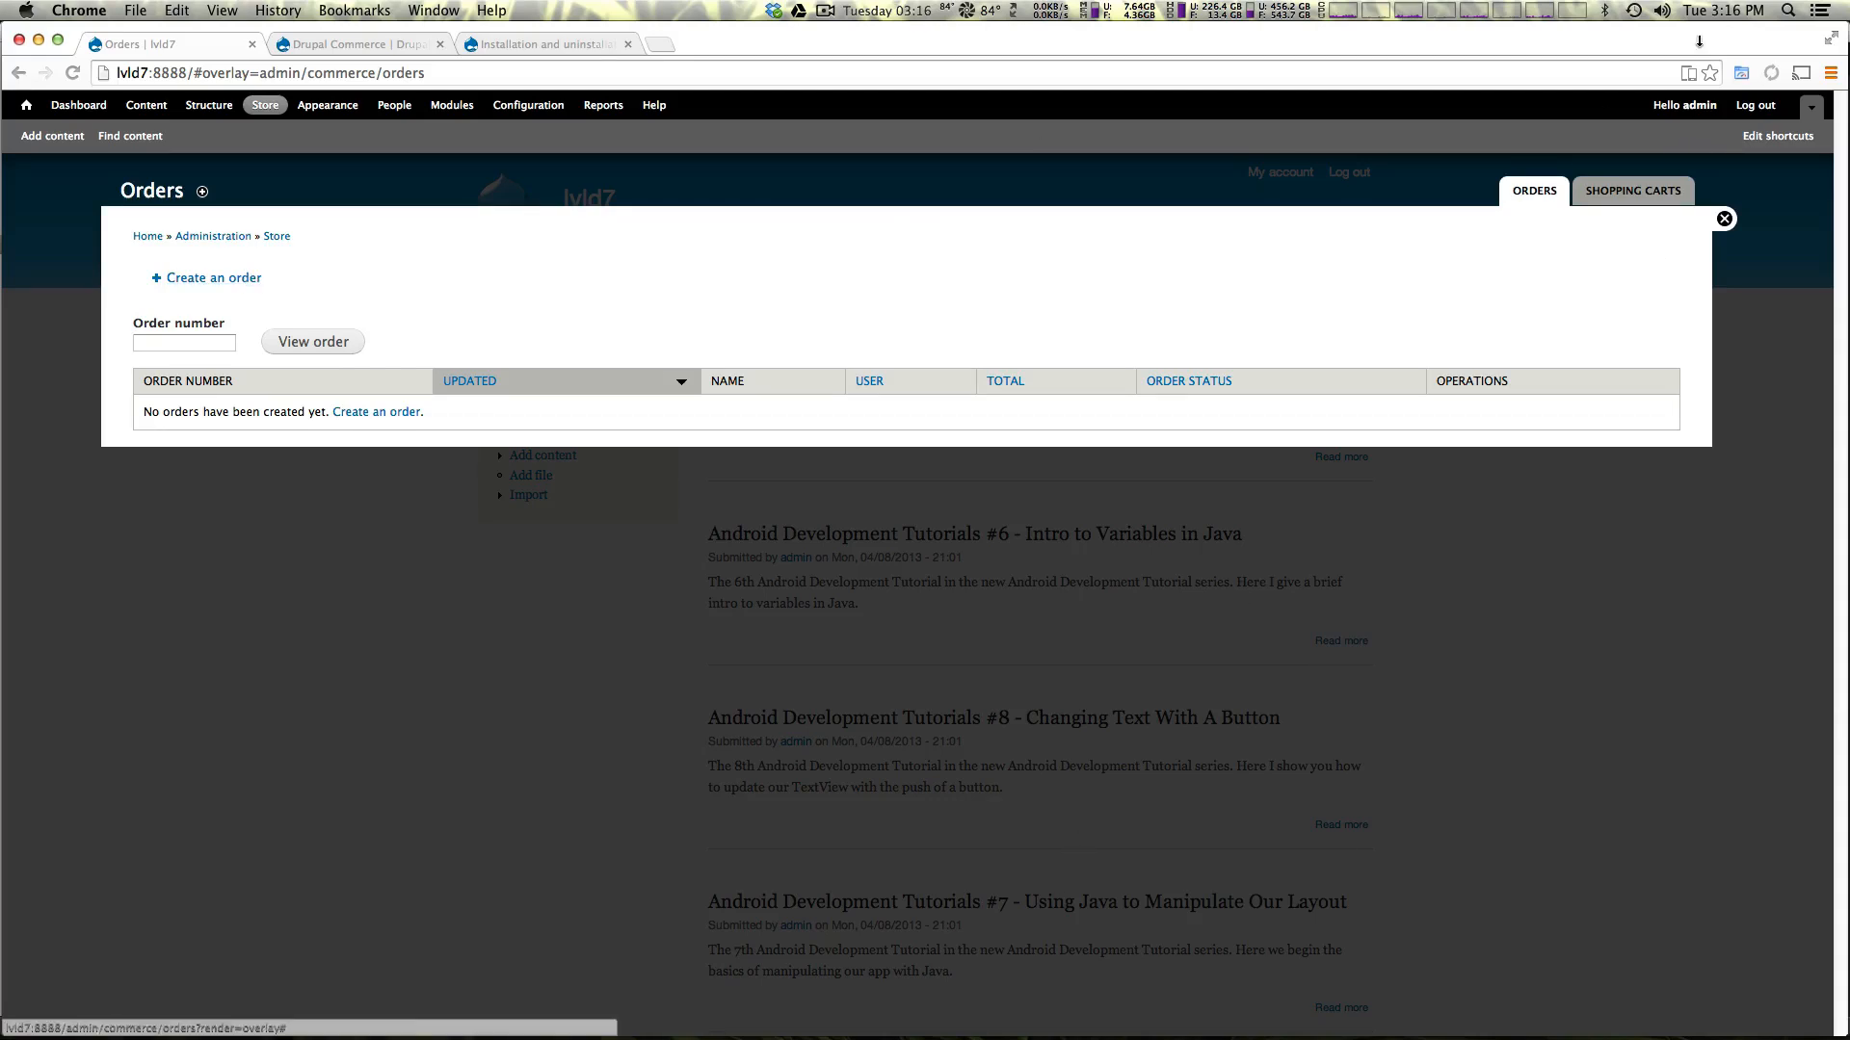
pyautogui.click(1633, 192)
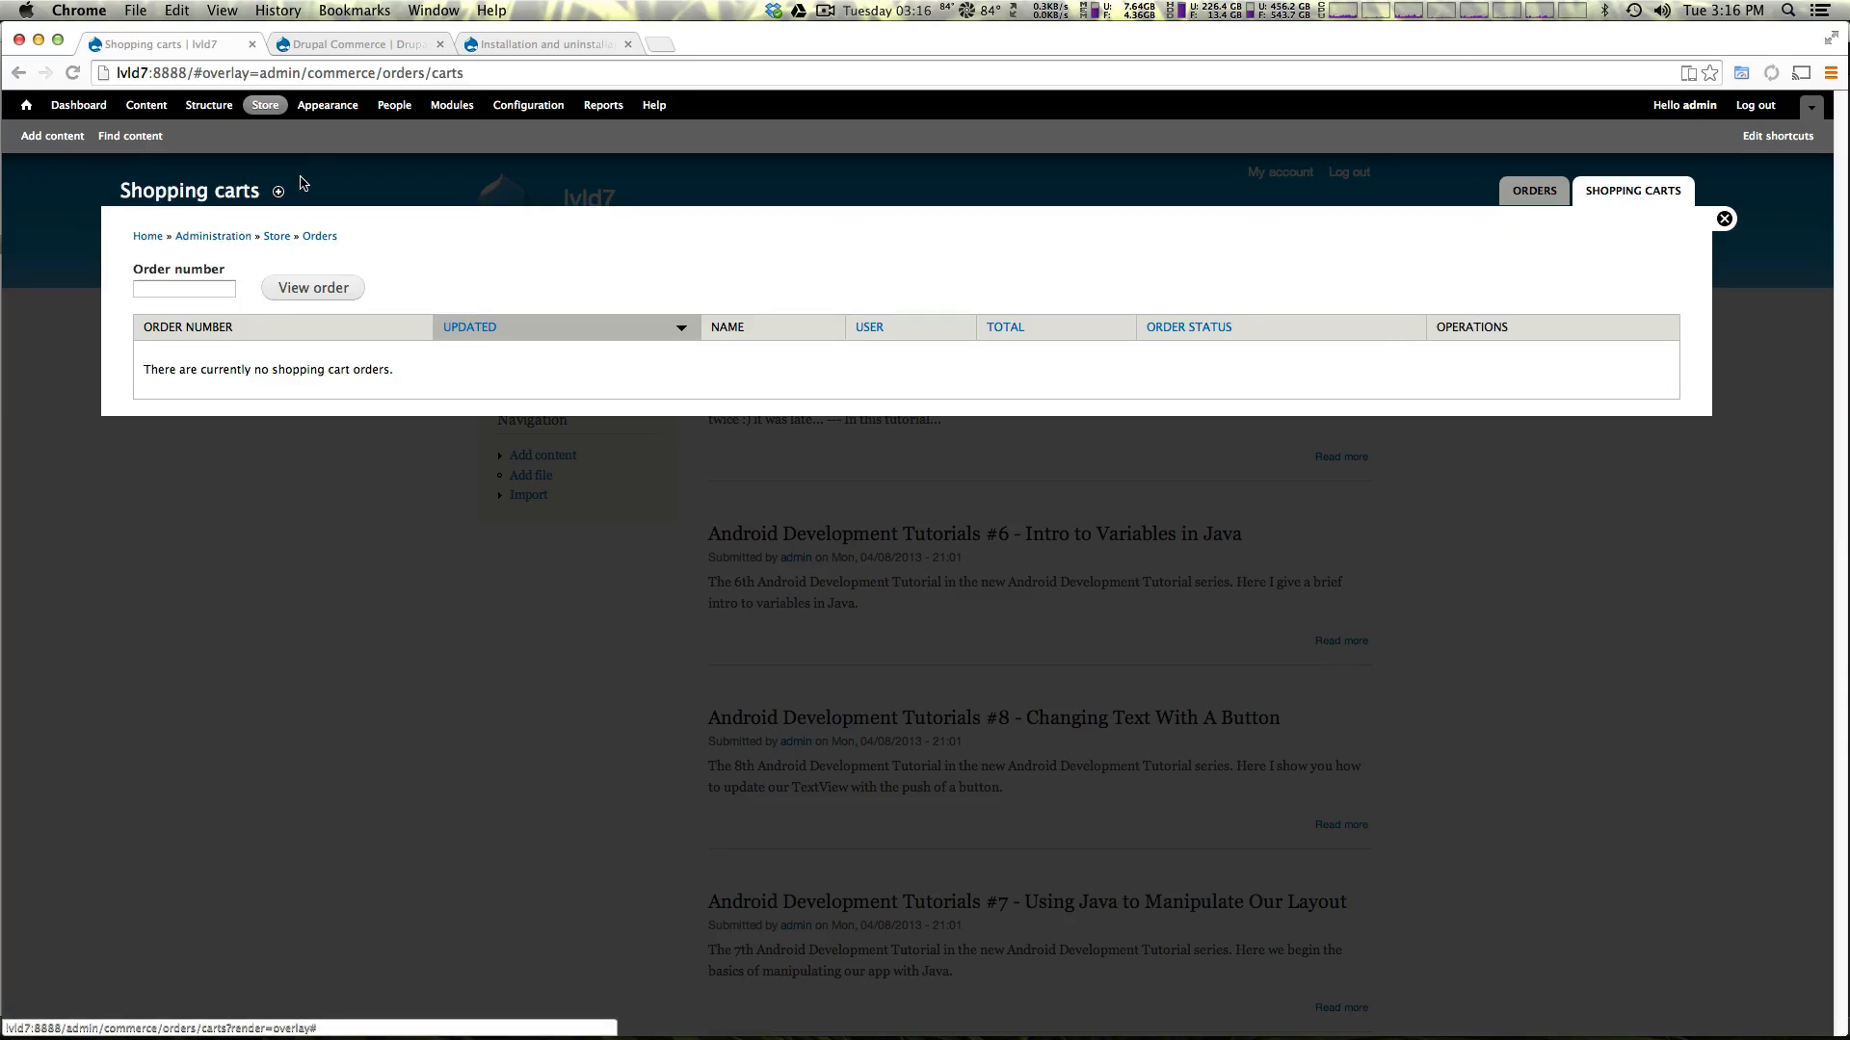
pyautogui.click(267, 104)
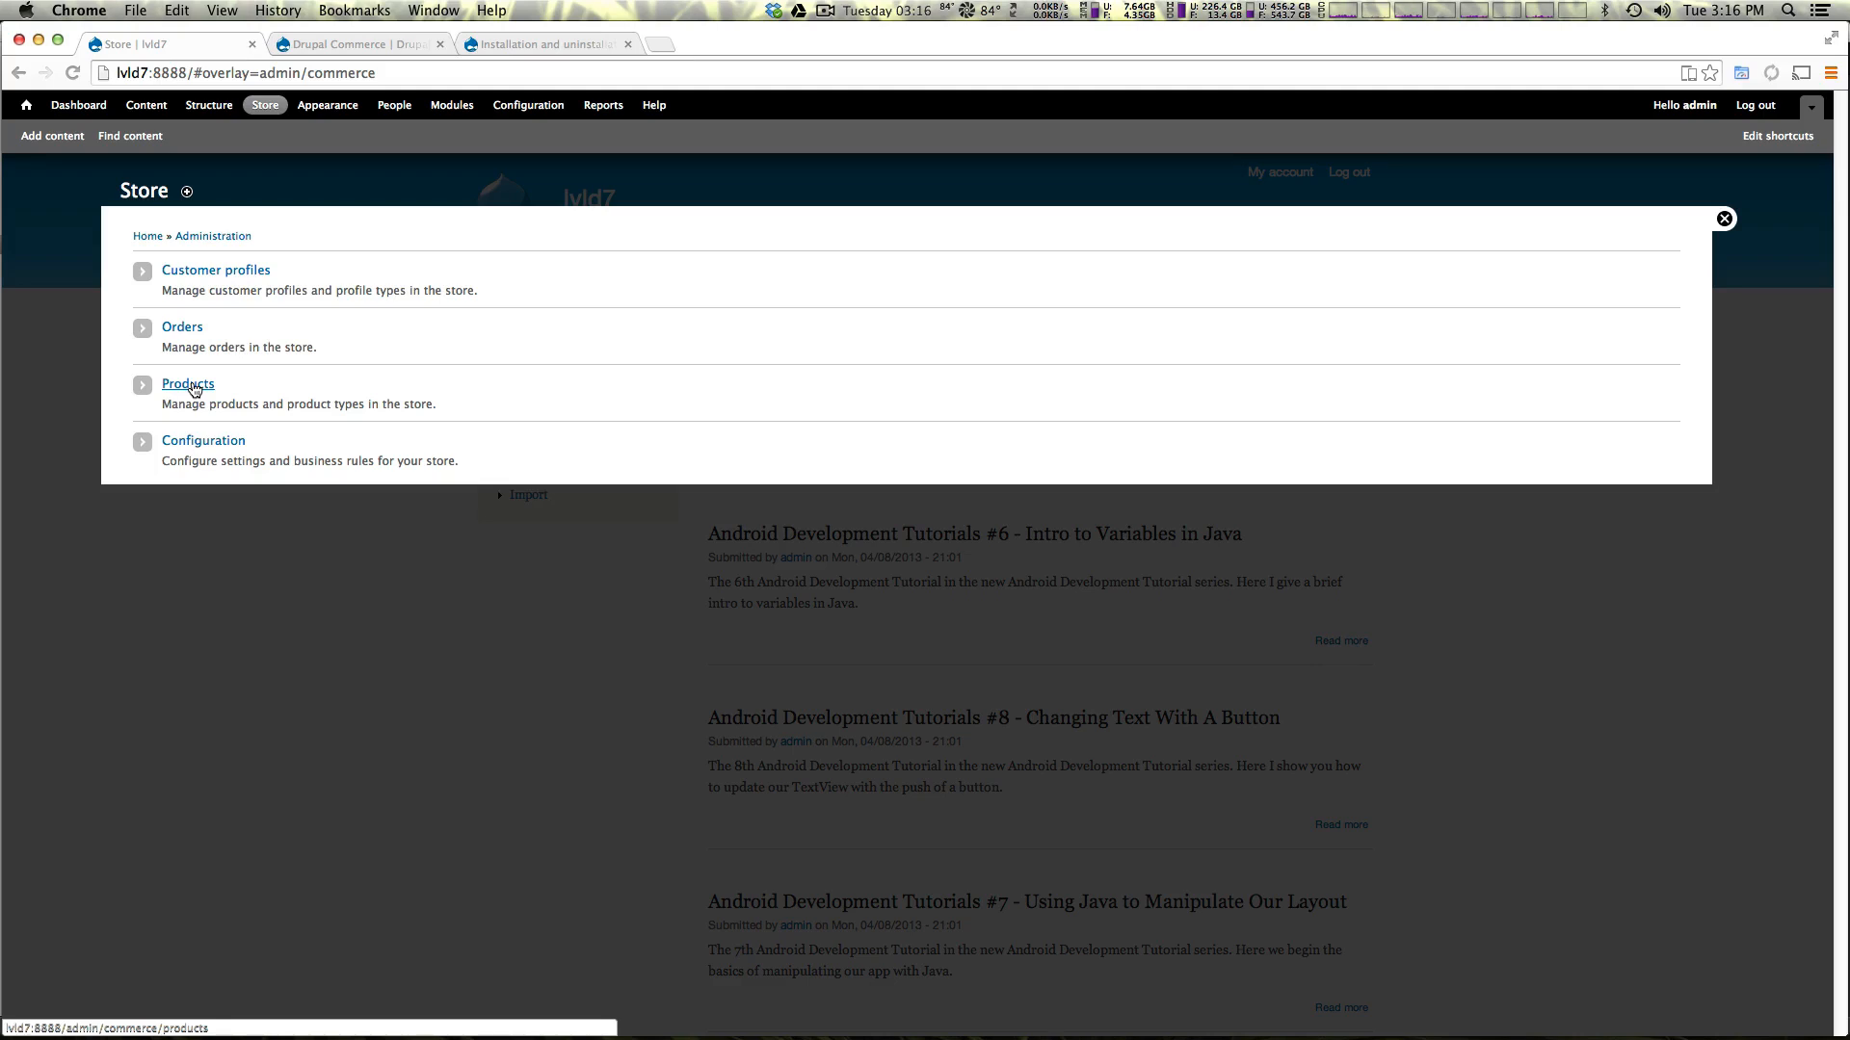
pyautogui.click(189, 382)
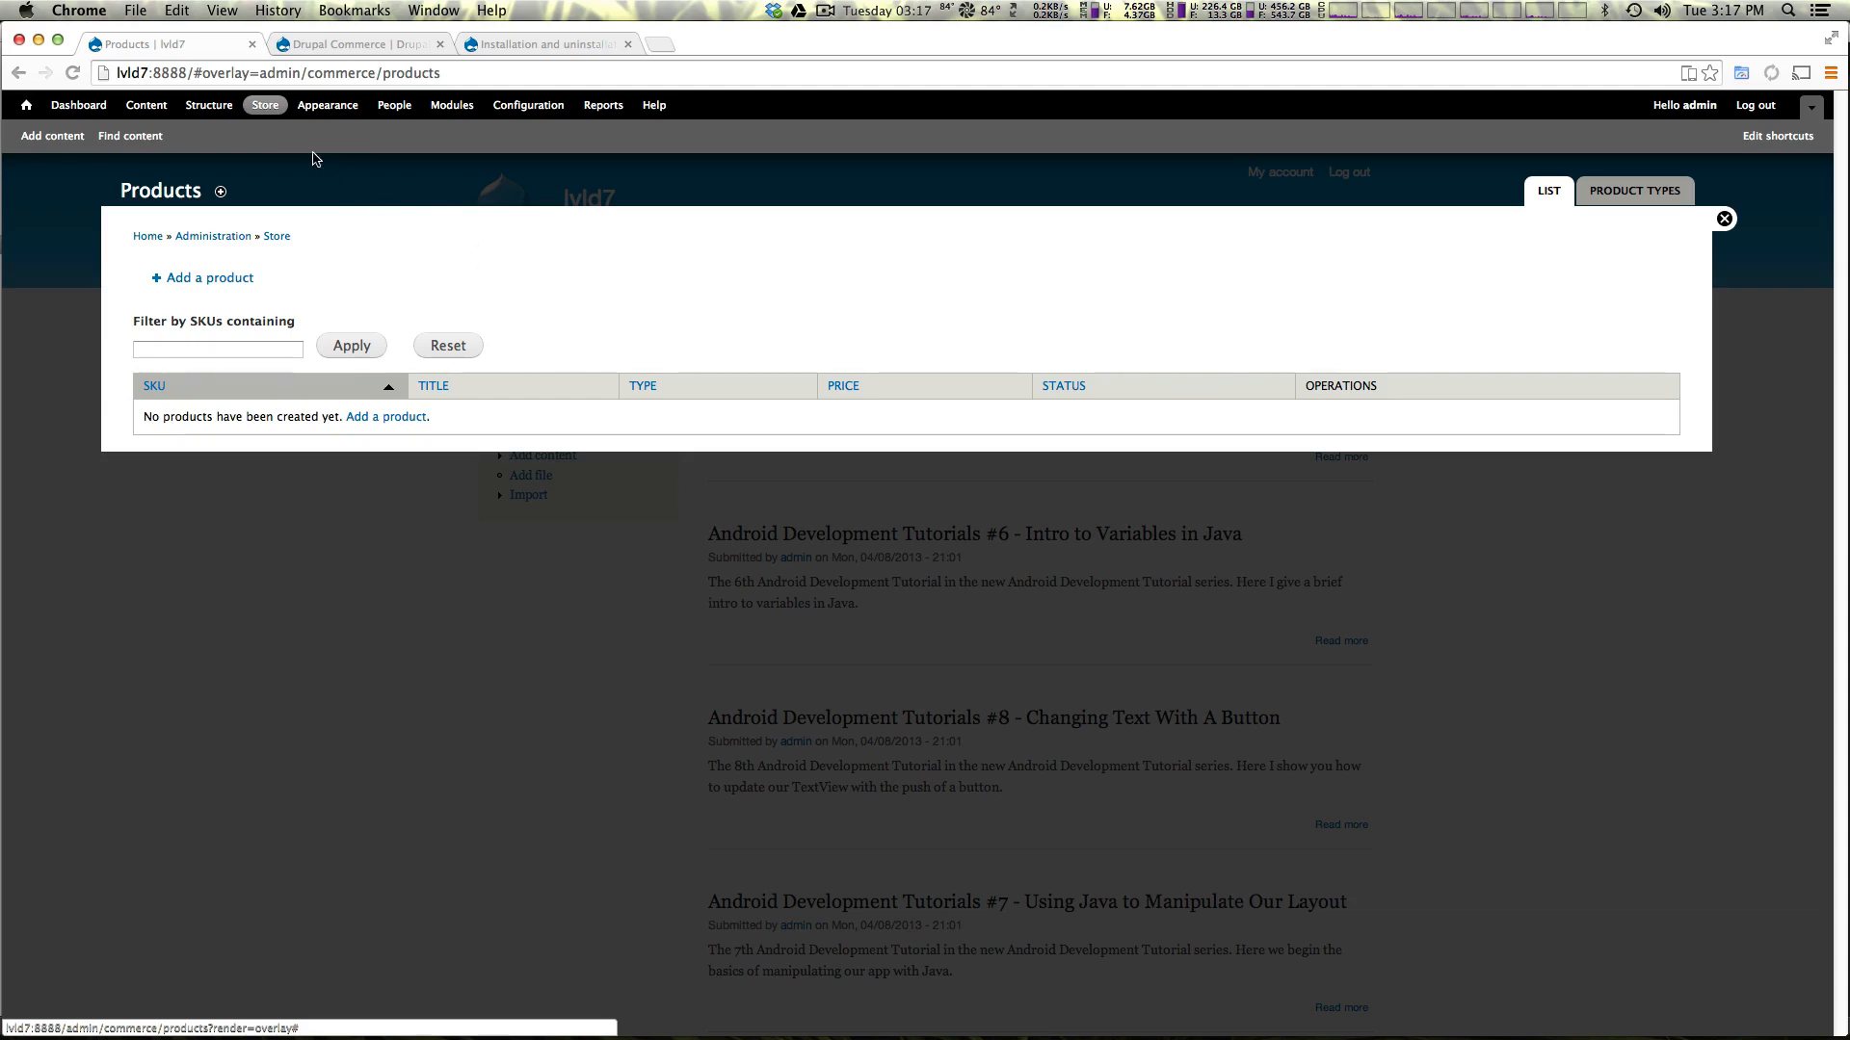
pyautogui.click(265, 105)
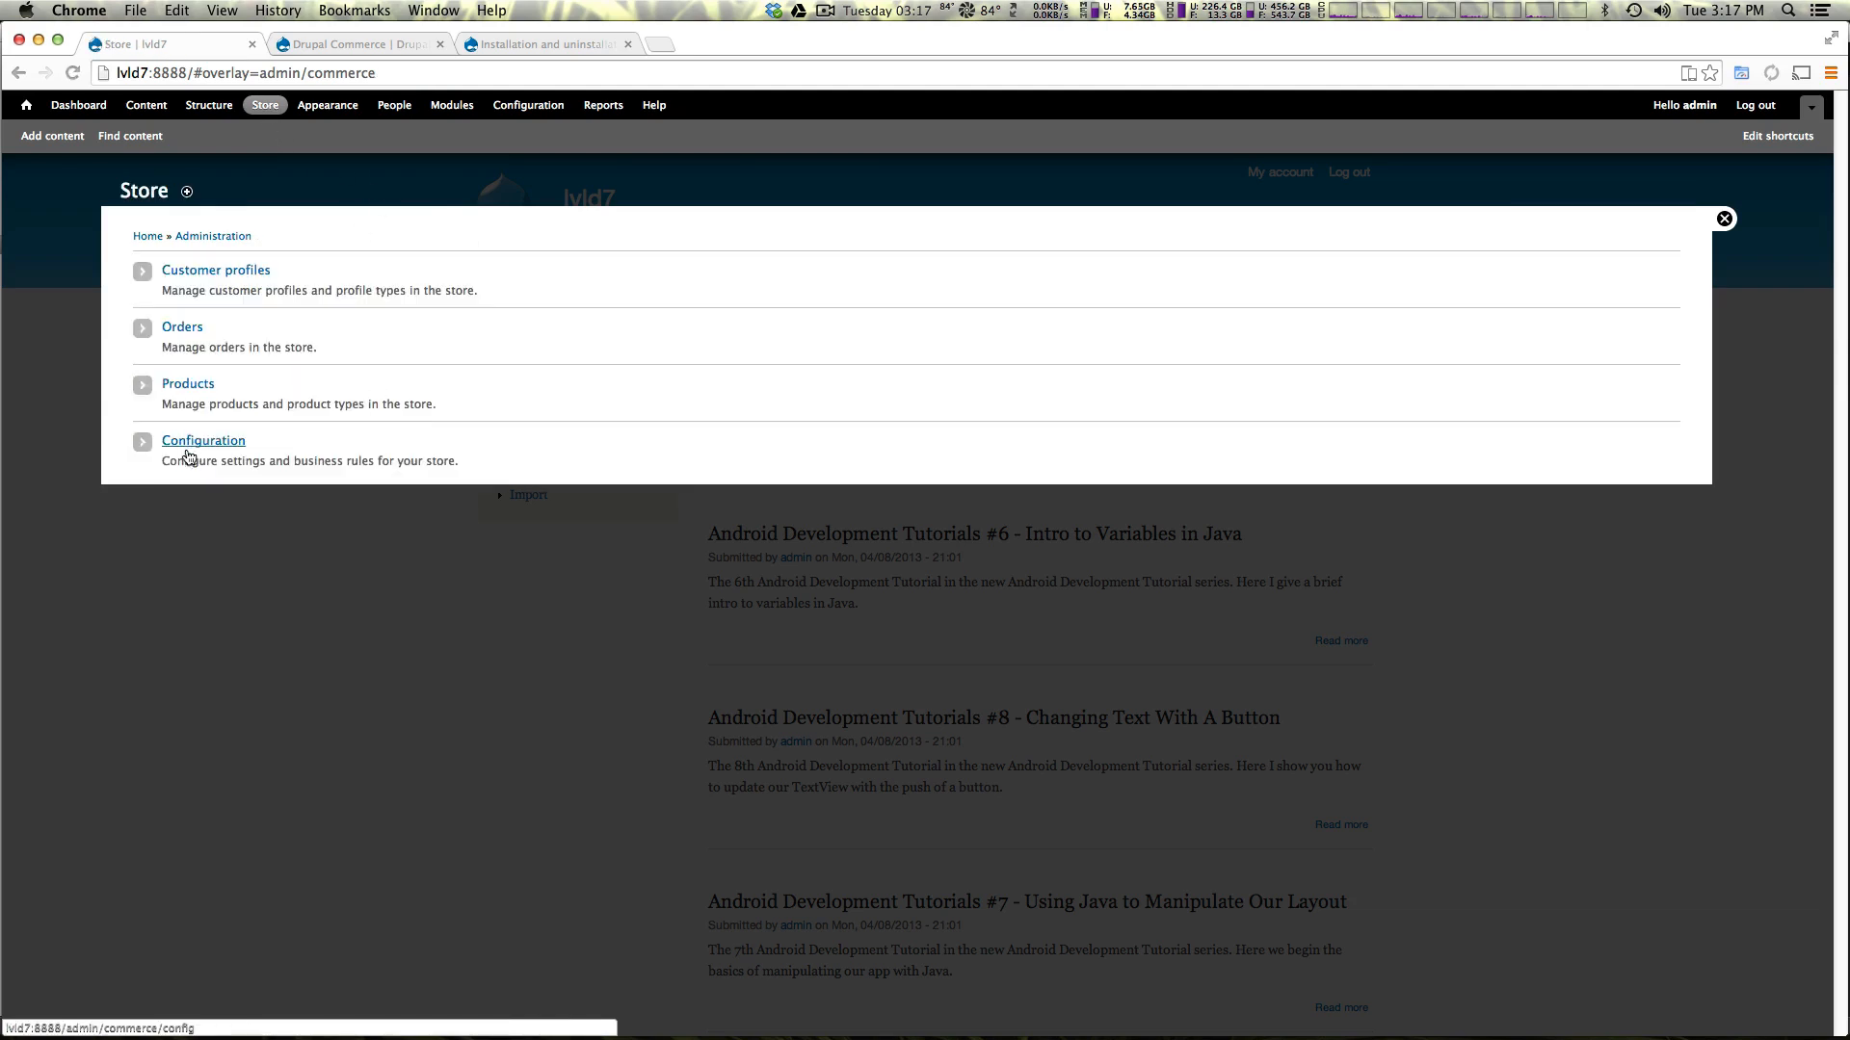
# - Go to the Store Configuration page listing checkout, currency, order, payment, pricing and tax settings
pyautogui.click(203, 440)
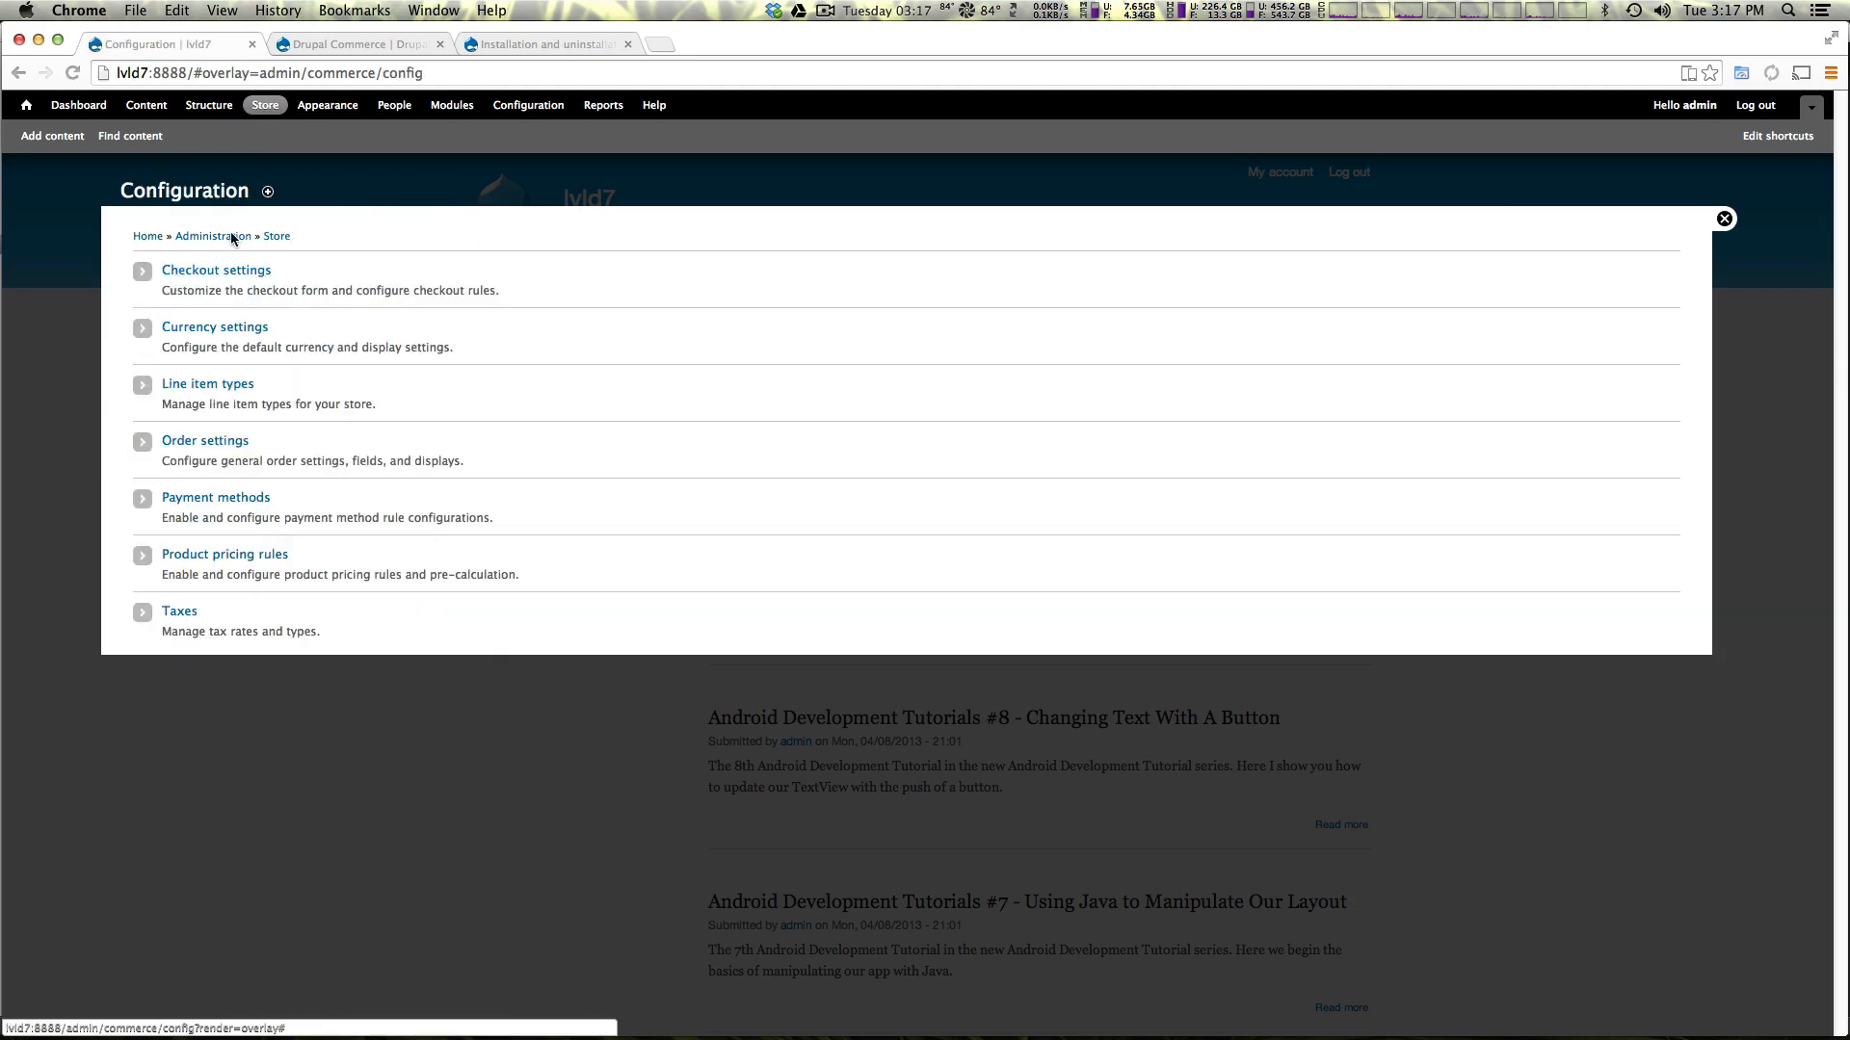